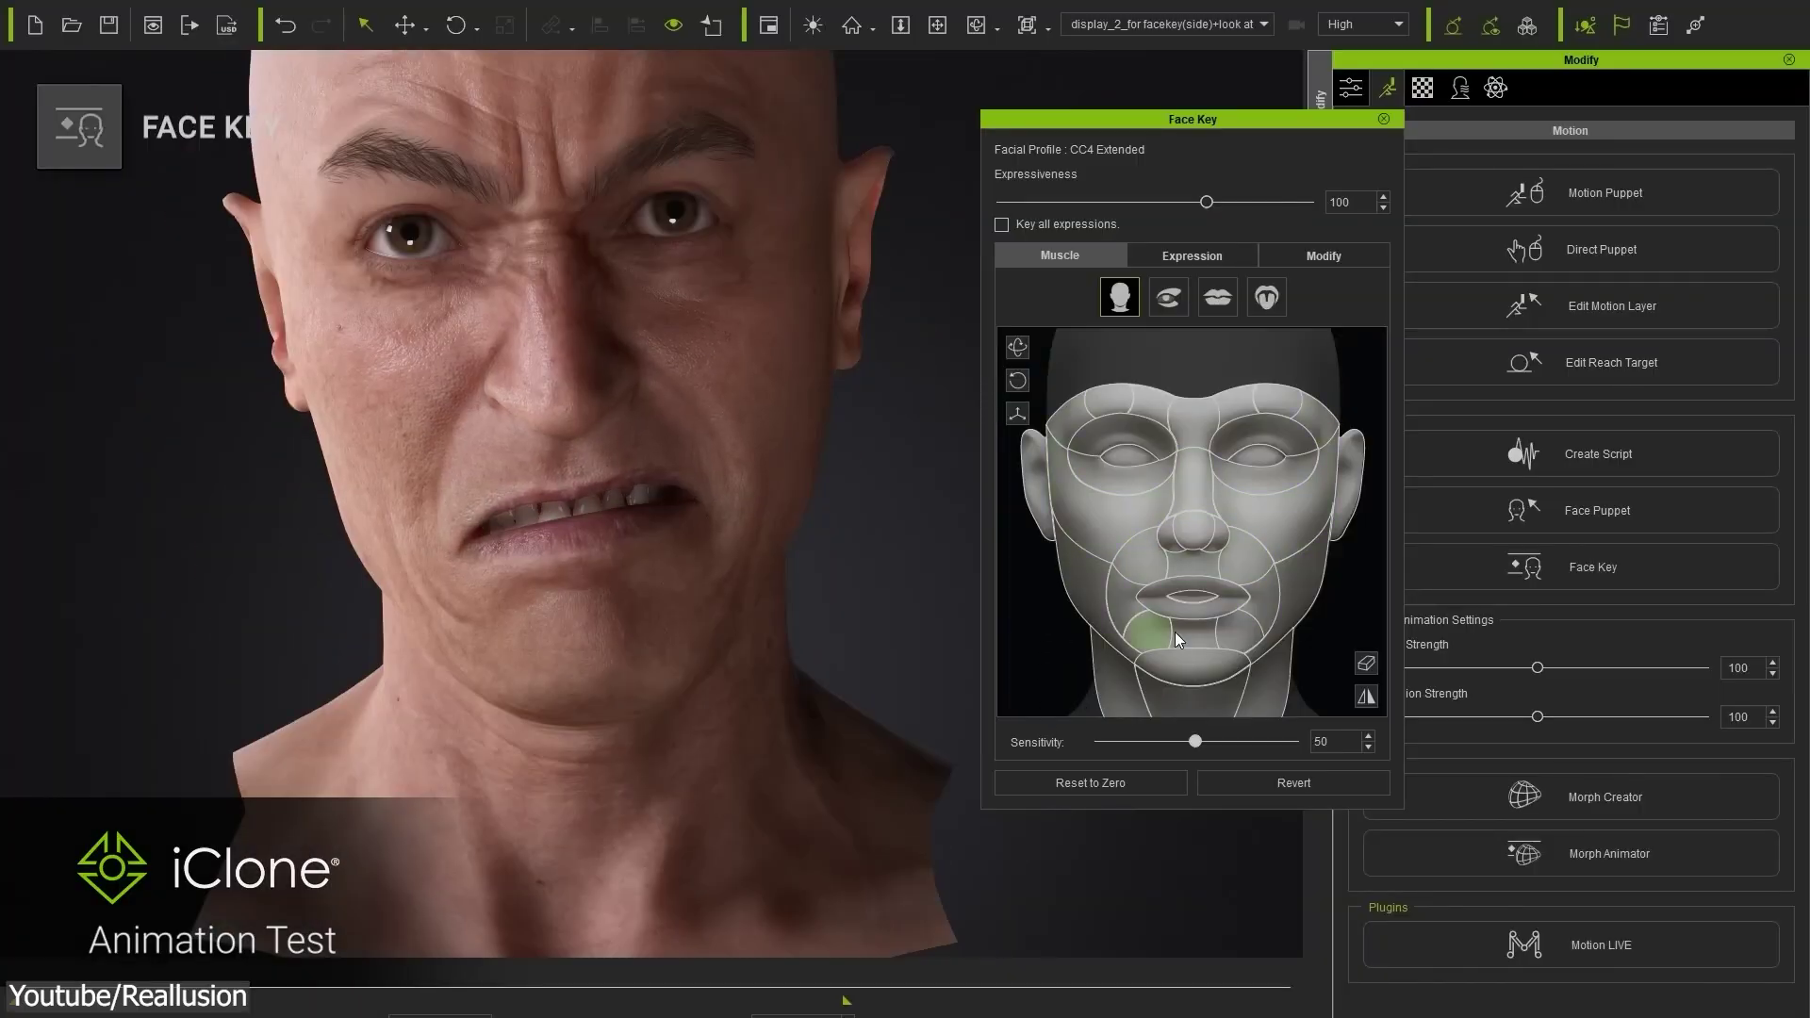
# Step: Pull the bald man's lower lip and chin into a bared-teeth snarl in Face Key
pyautogui.moveTo(1174, 632); pyautogui.dragTo(1058, 681)
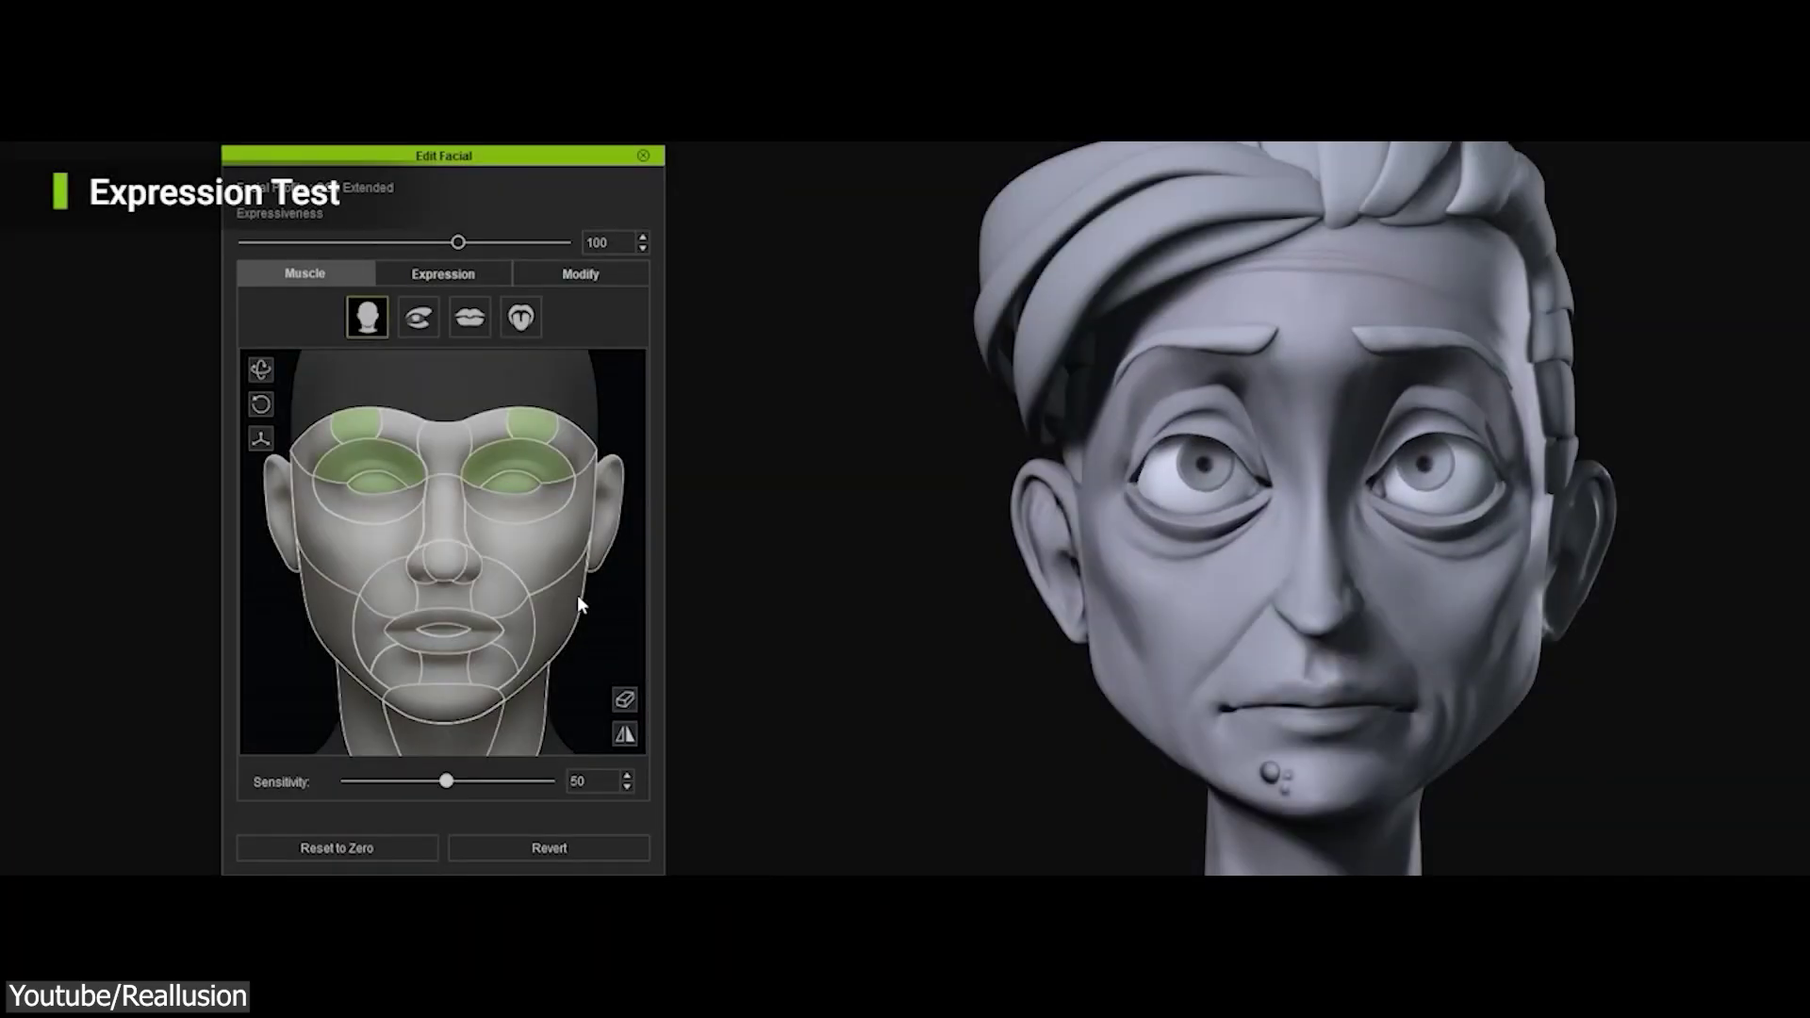
# Step: Shift the stylized sculpted head's eyes sideways in Edit Facial
pyautogui.moveTo(578, 603); pyautogui.dragTo(469, 608)
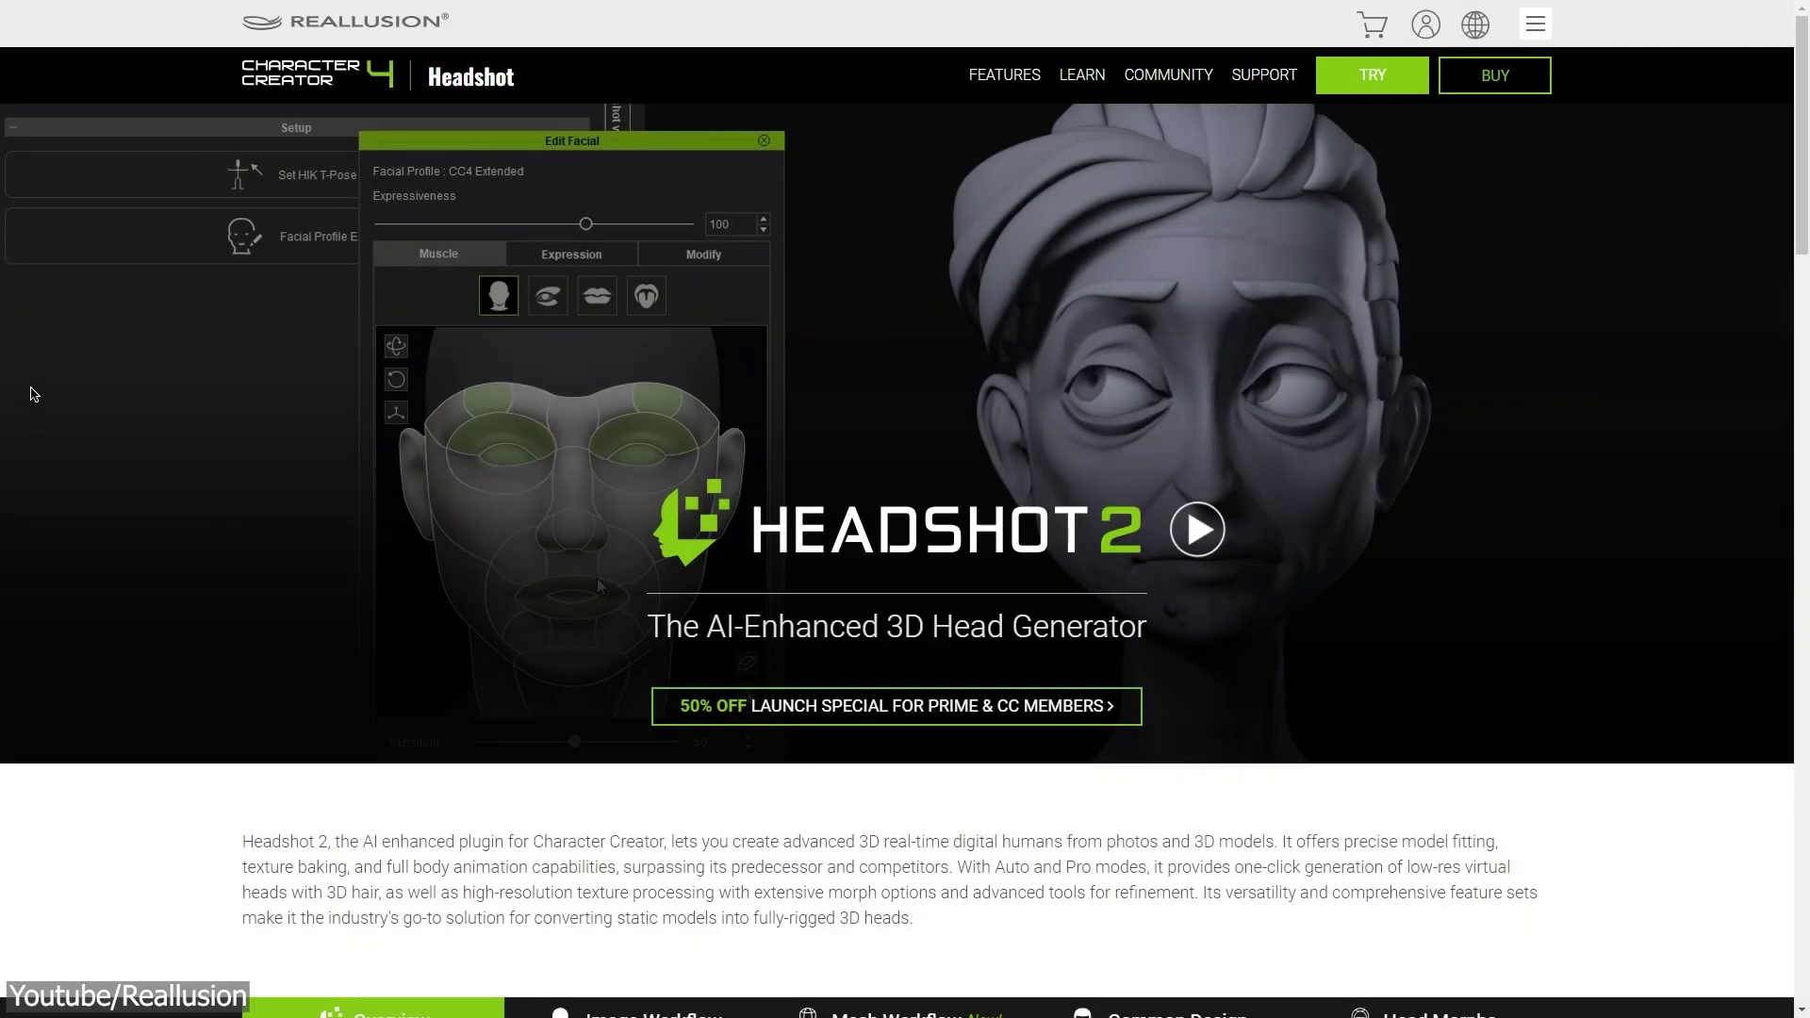
# Step: Scroll the Headshot 2 page past the Mesh Workflow section down to Image Workflow likeness
pyautogui.scroll(-4, 28, 430)
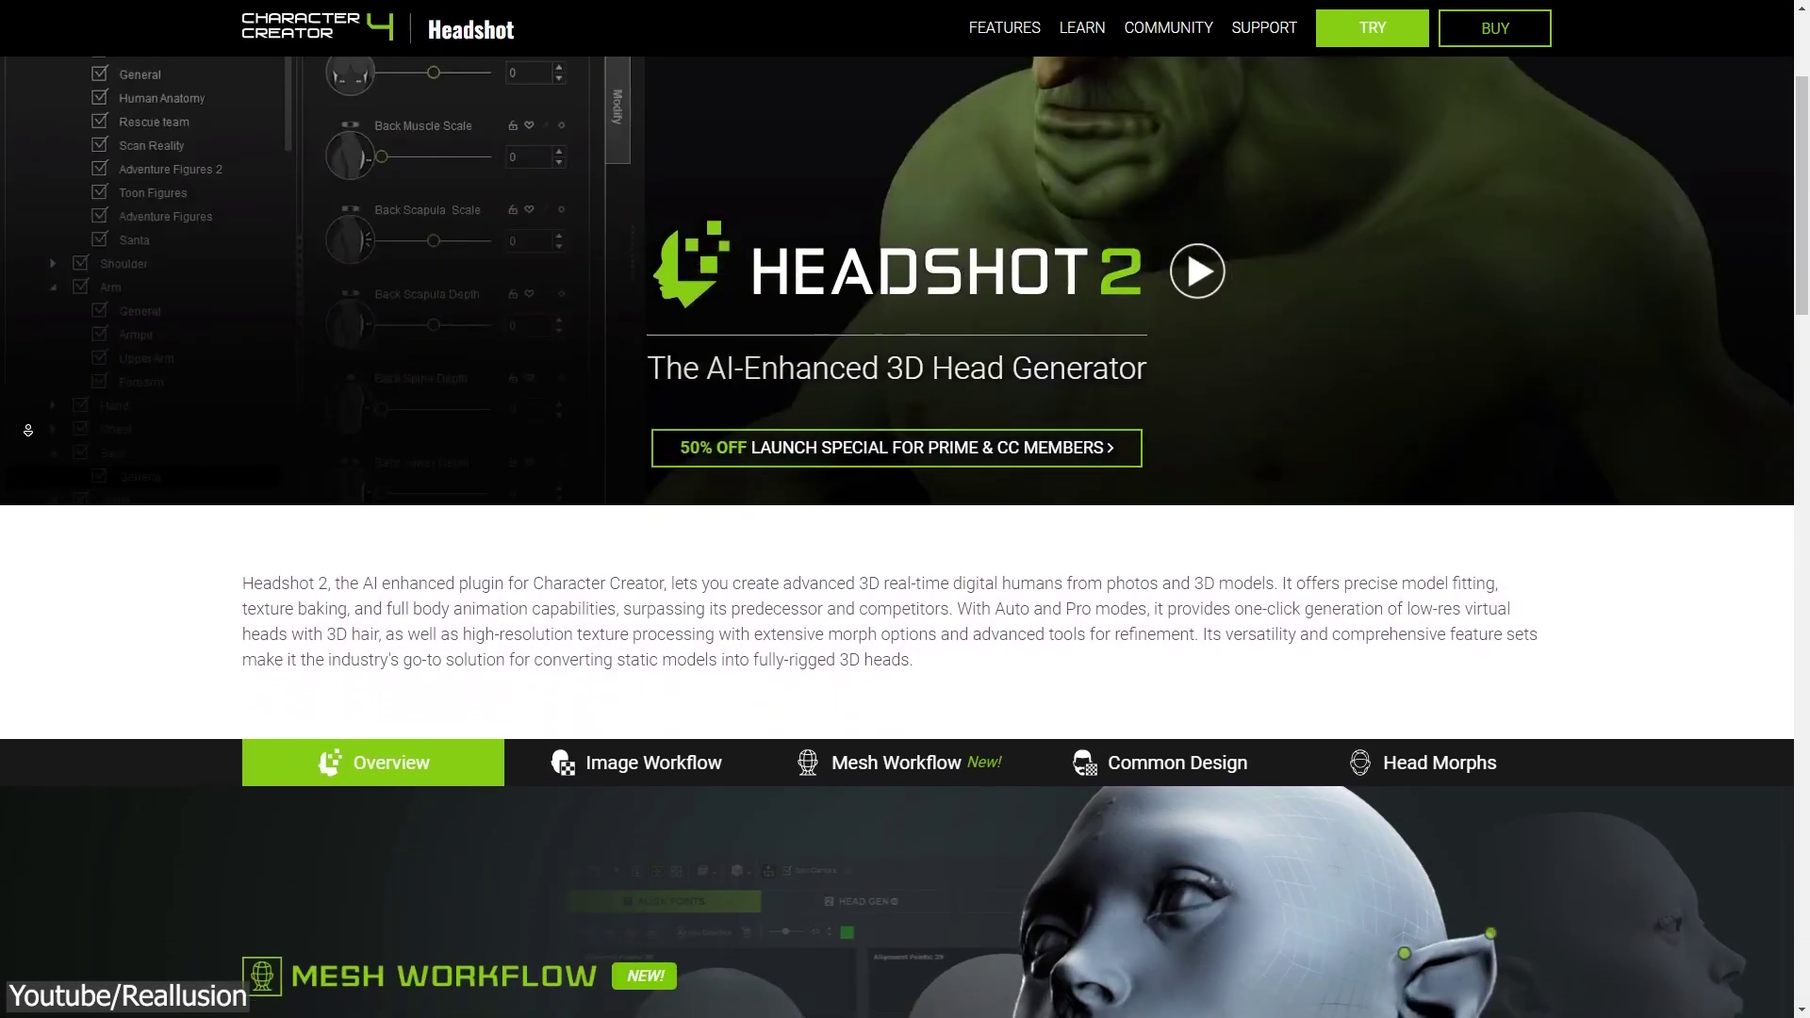
pyautogui.scroll(-5, 28, 430)
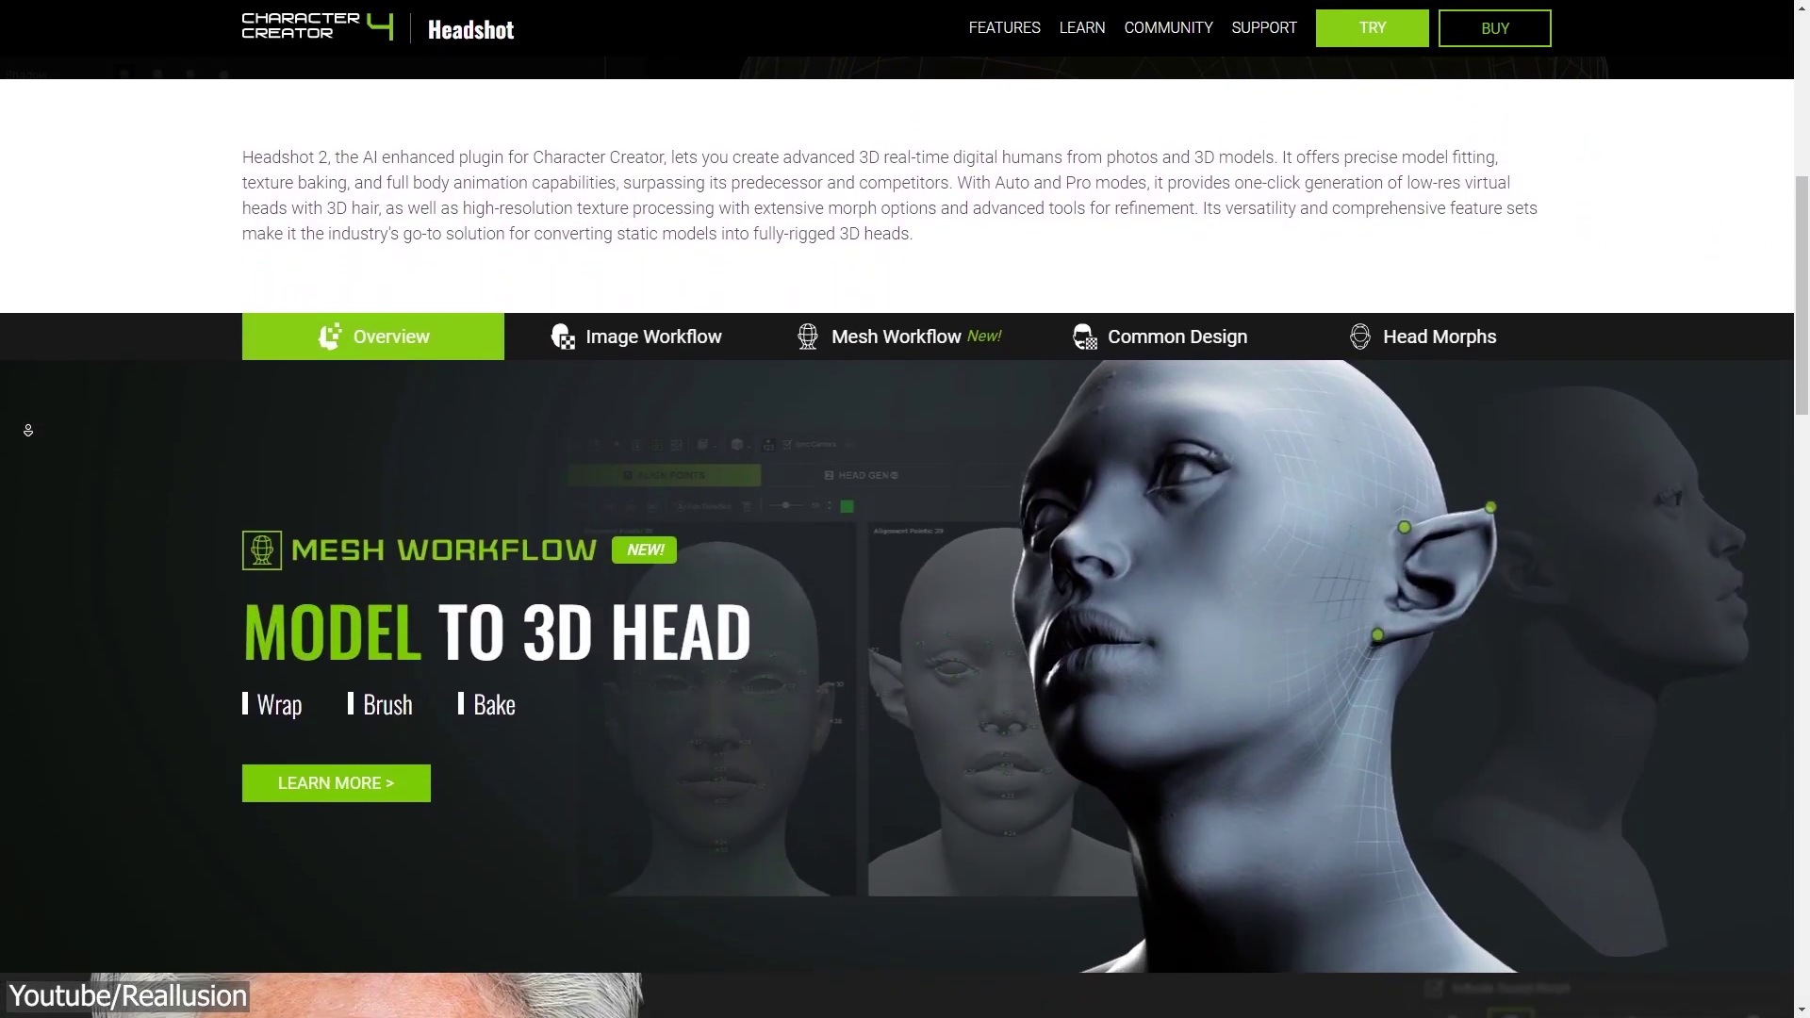
pyautogui.scroll(-2, 29, 430)
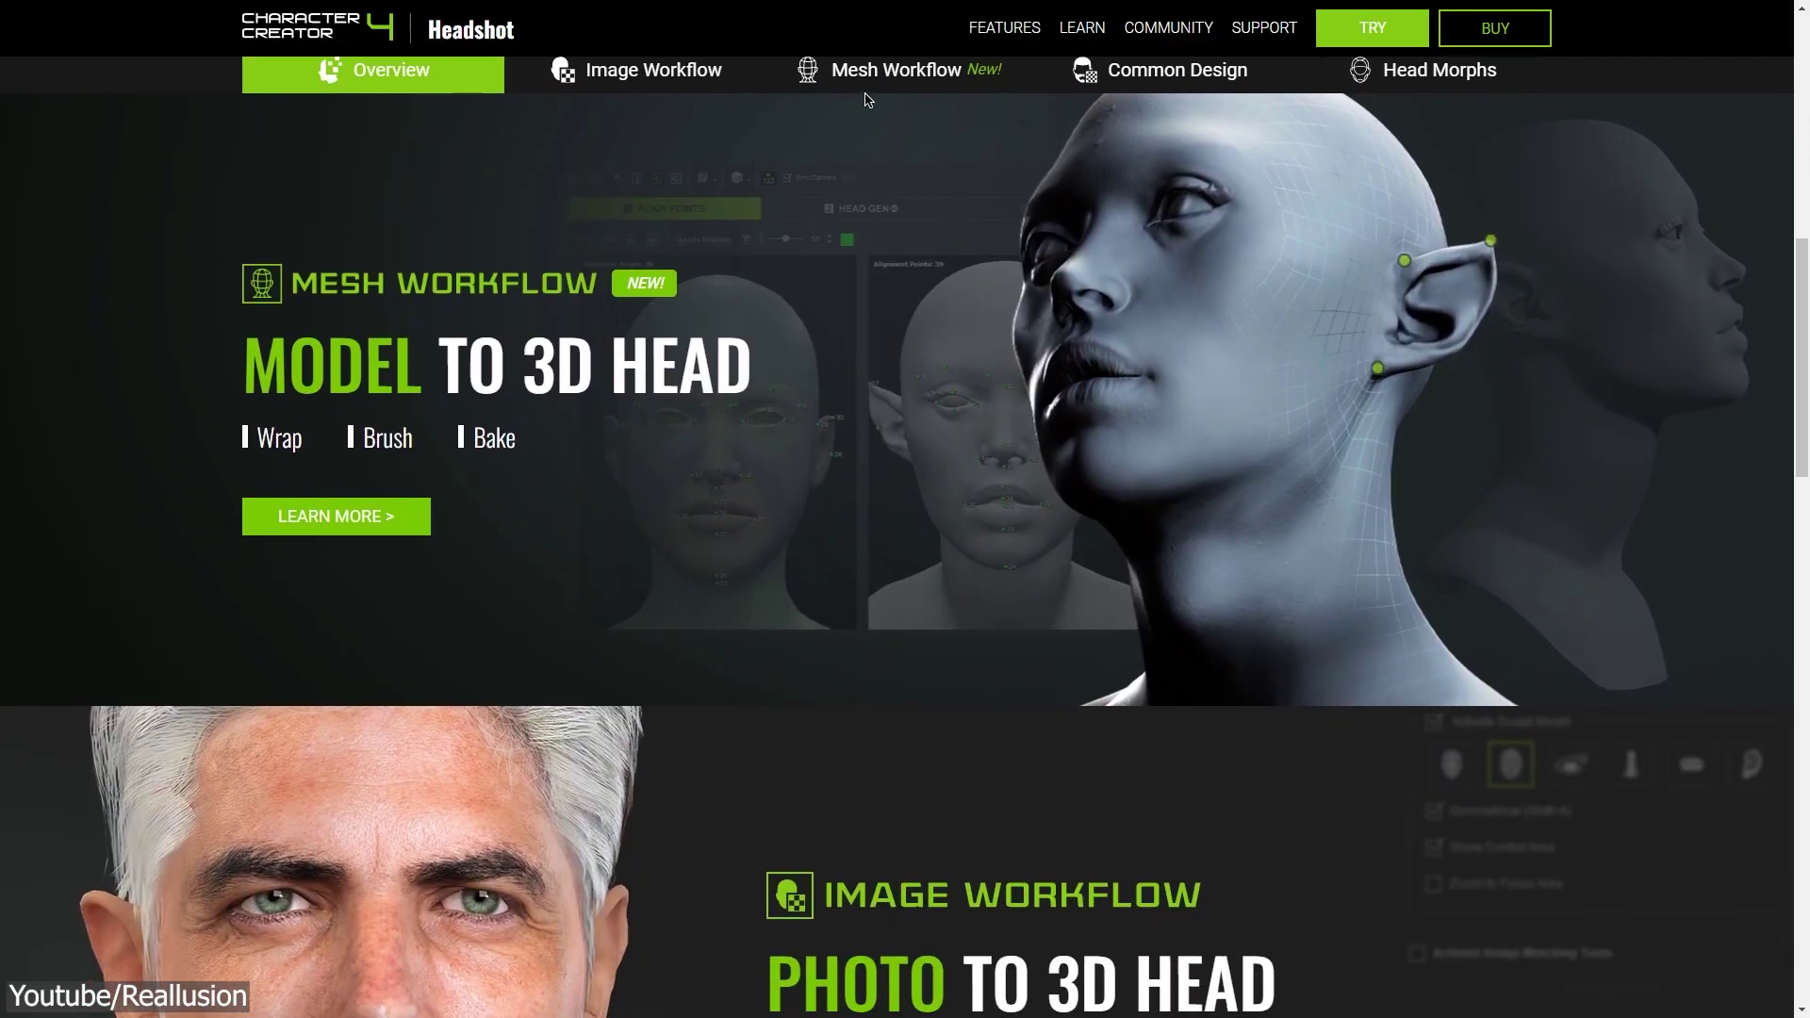
pyautogui.click(866, 91)
pyautogui.scroll(-2, 46, 322)
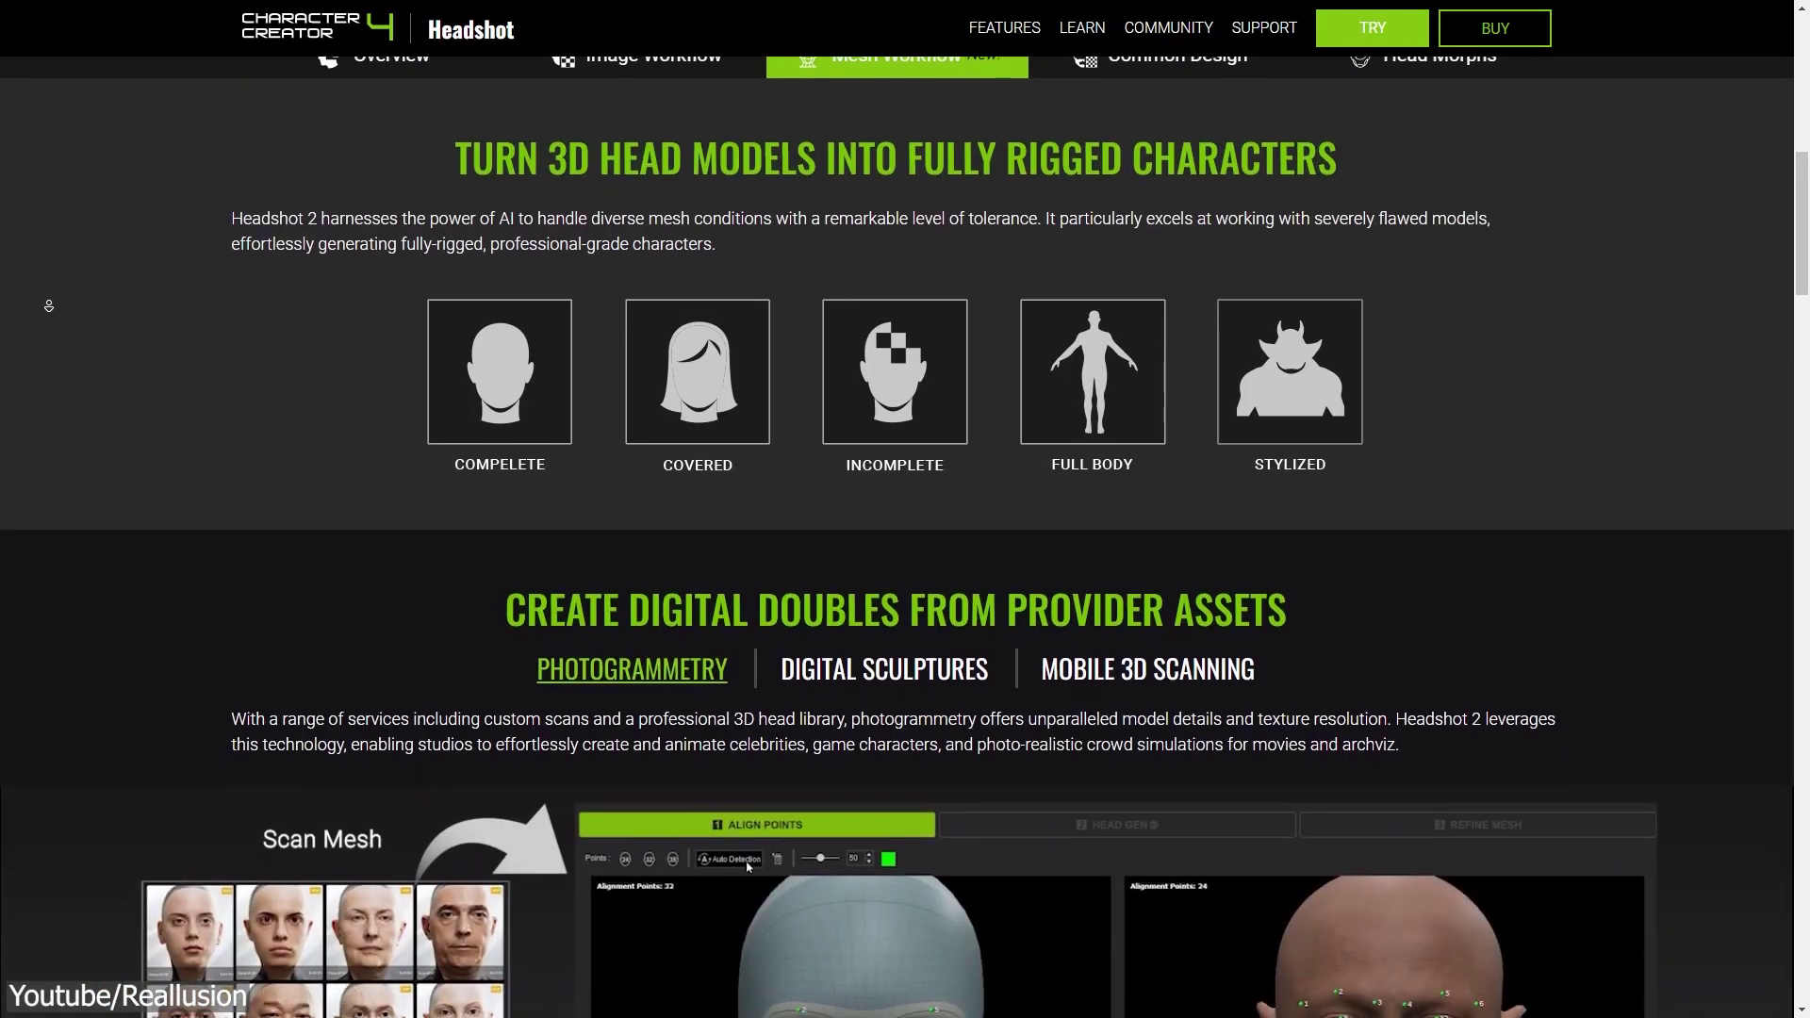
pyautogui.scroll(-4, 45, 321)
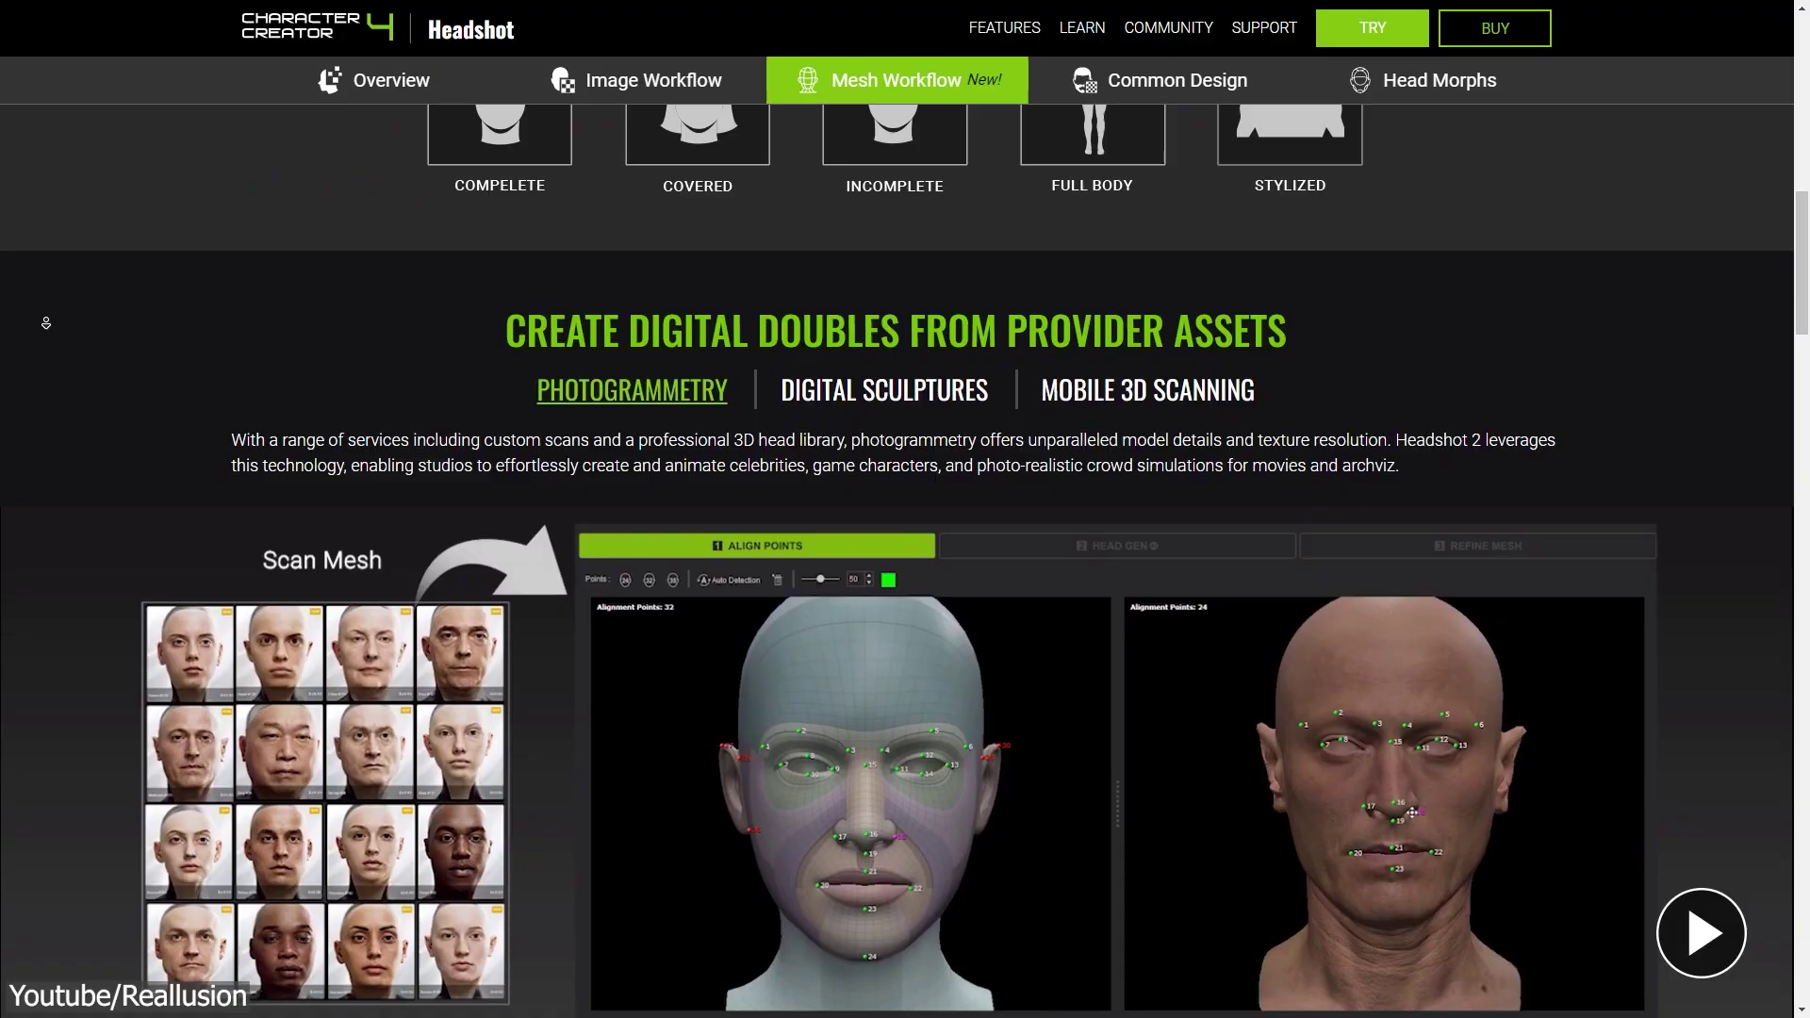
pyautogui.scroll(-1, 45, 322)
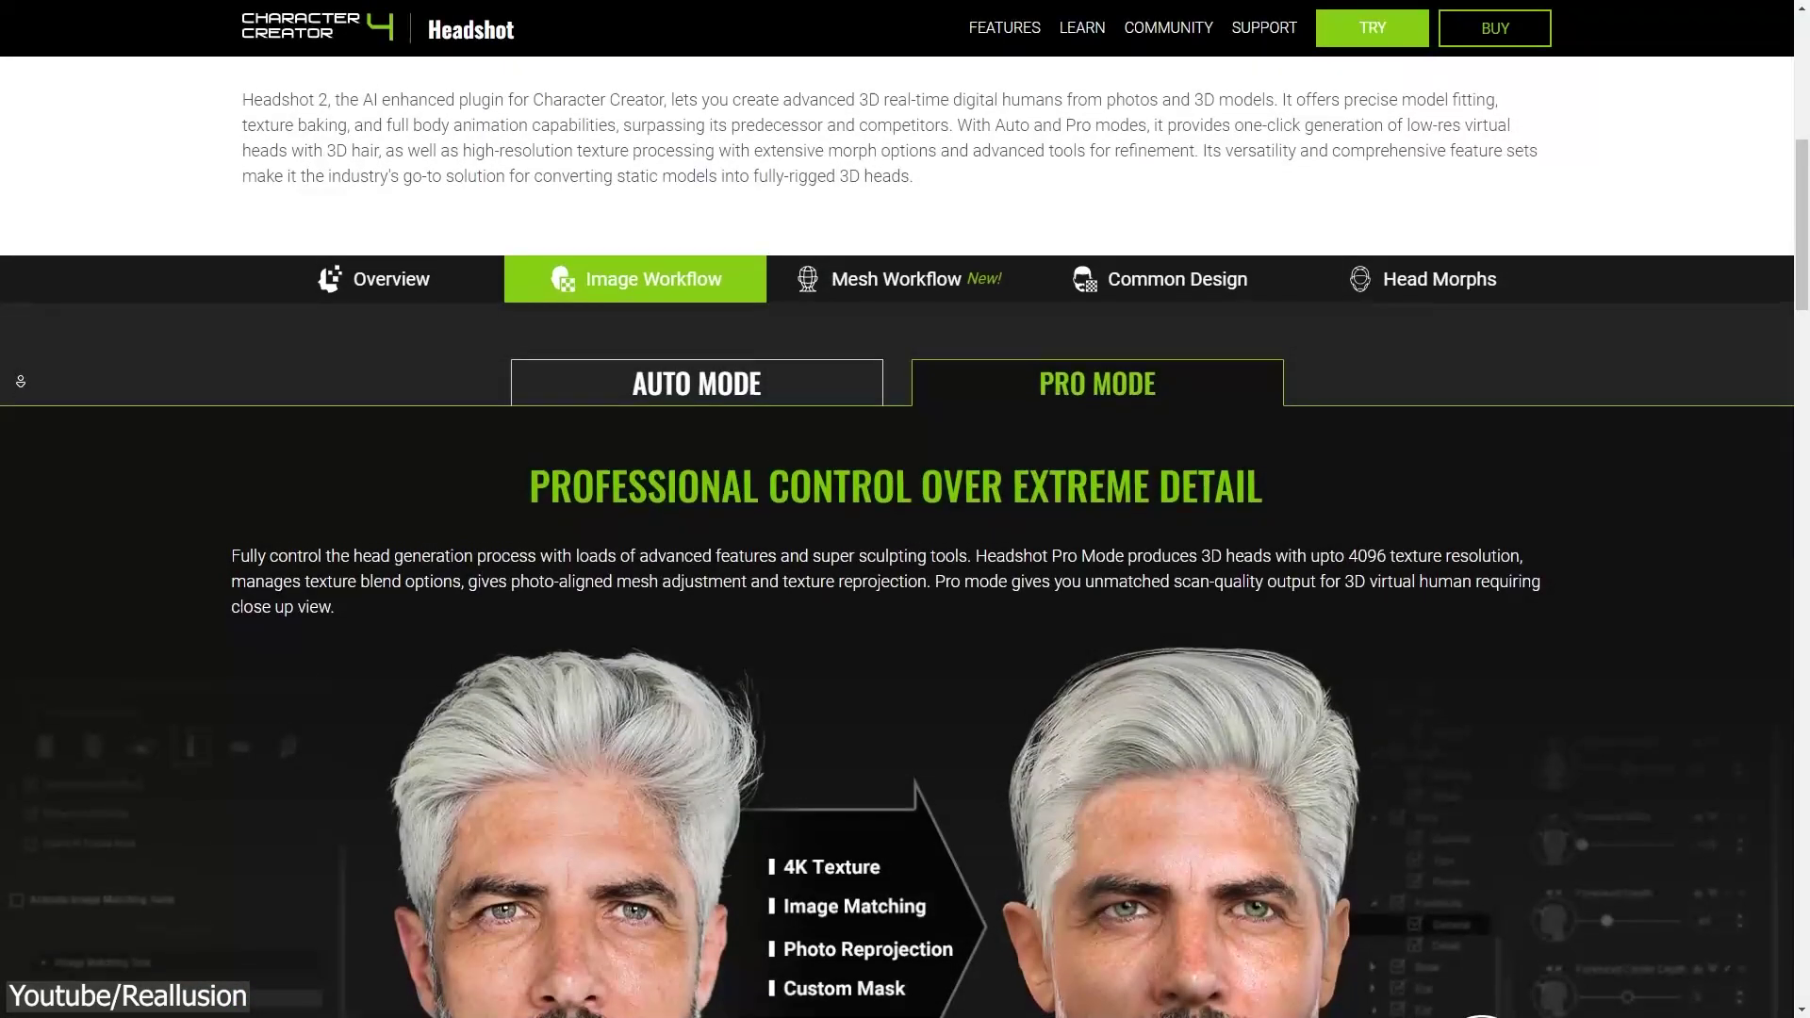
pyautogui.scroll(-3, 895, 538)
pyautogui.scroll(-4, 896, 538)
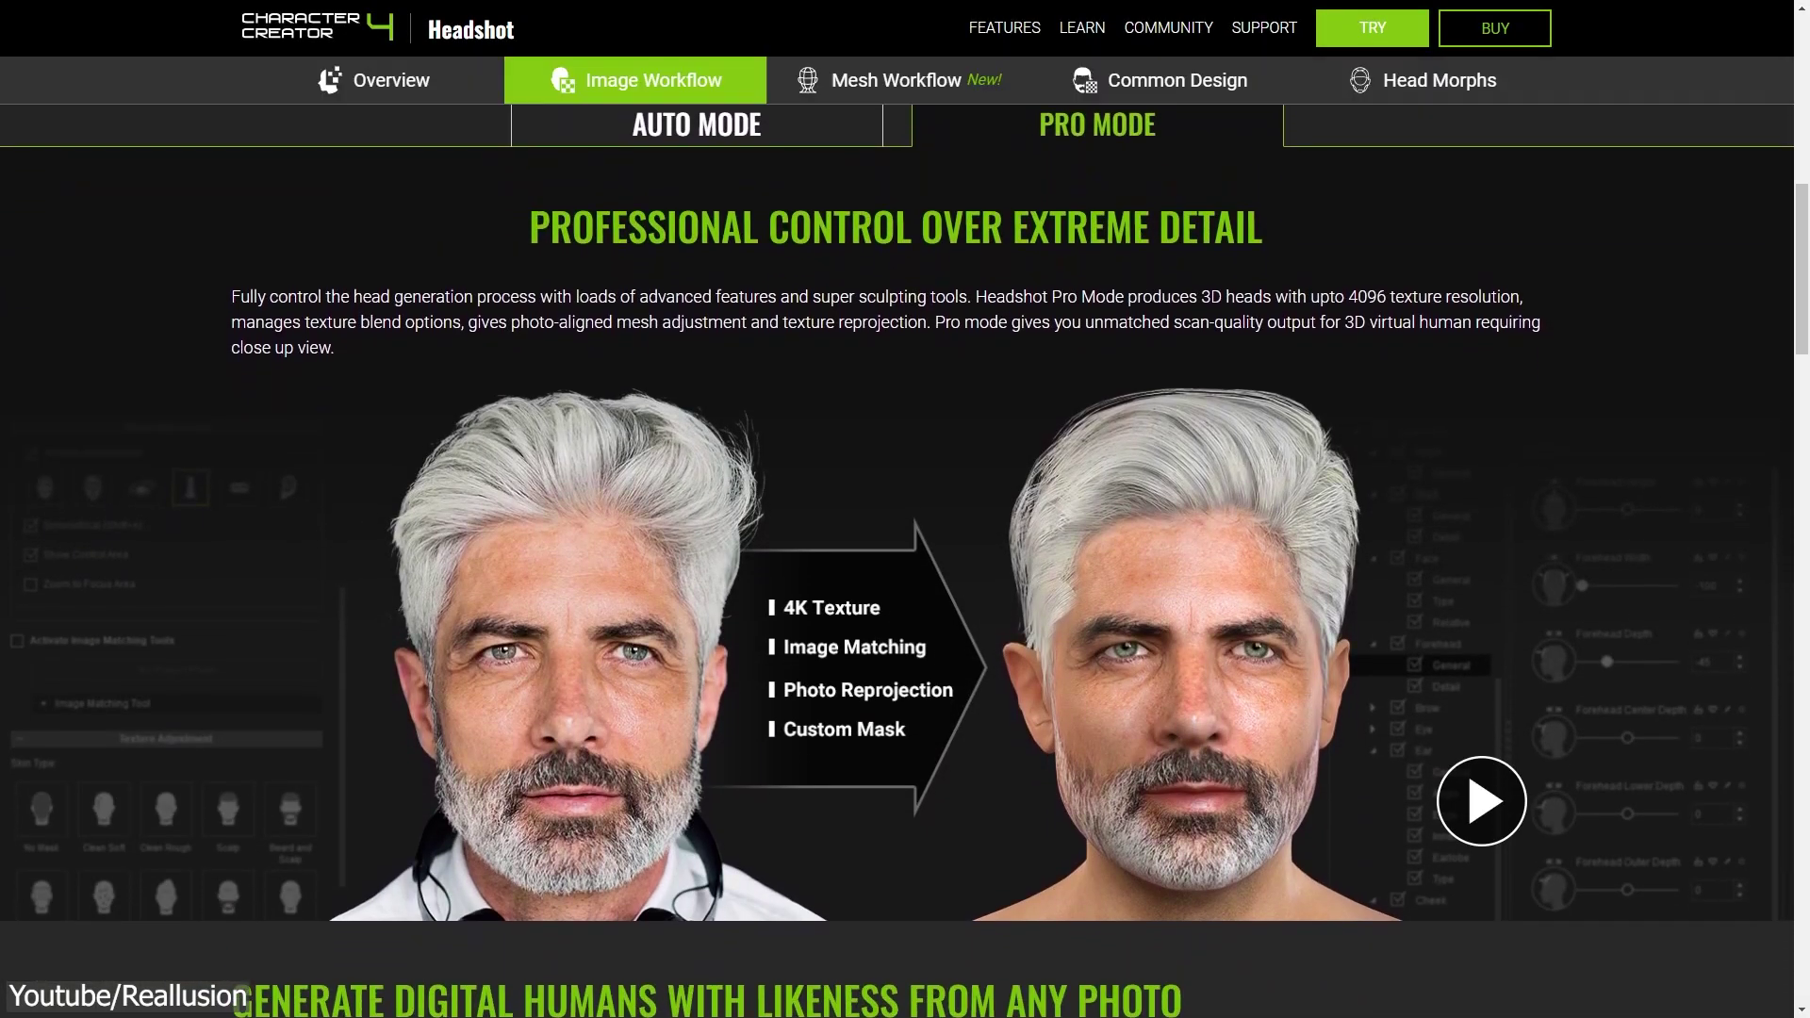
pyautogui.scroll(-4, 6, 389)
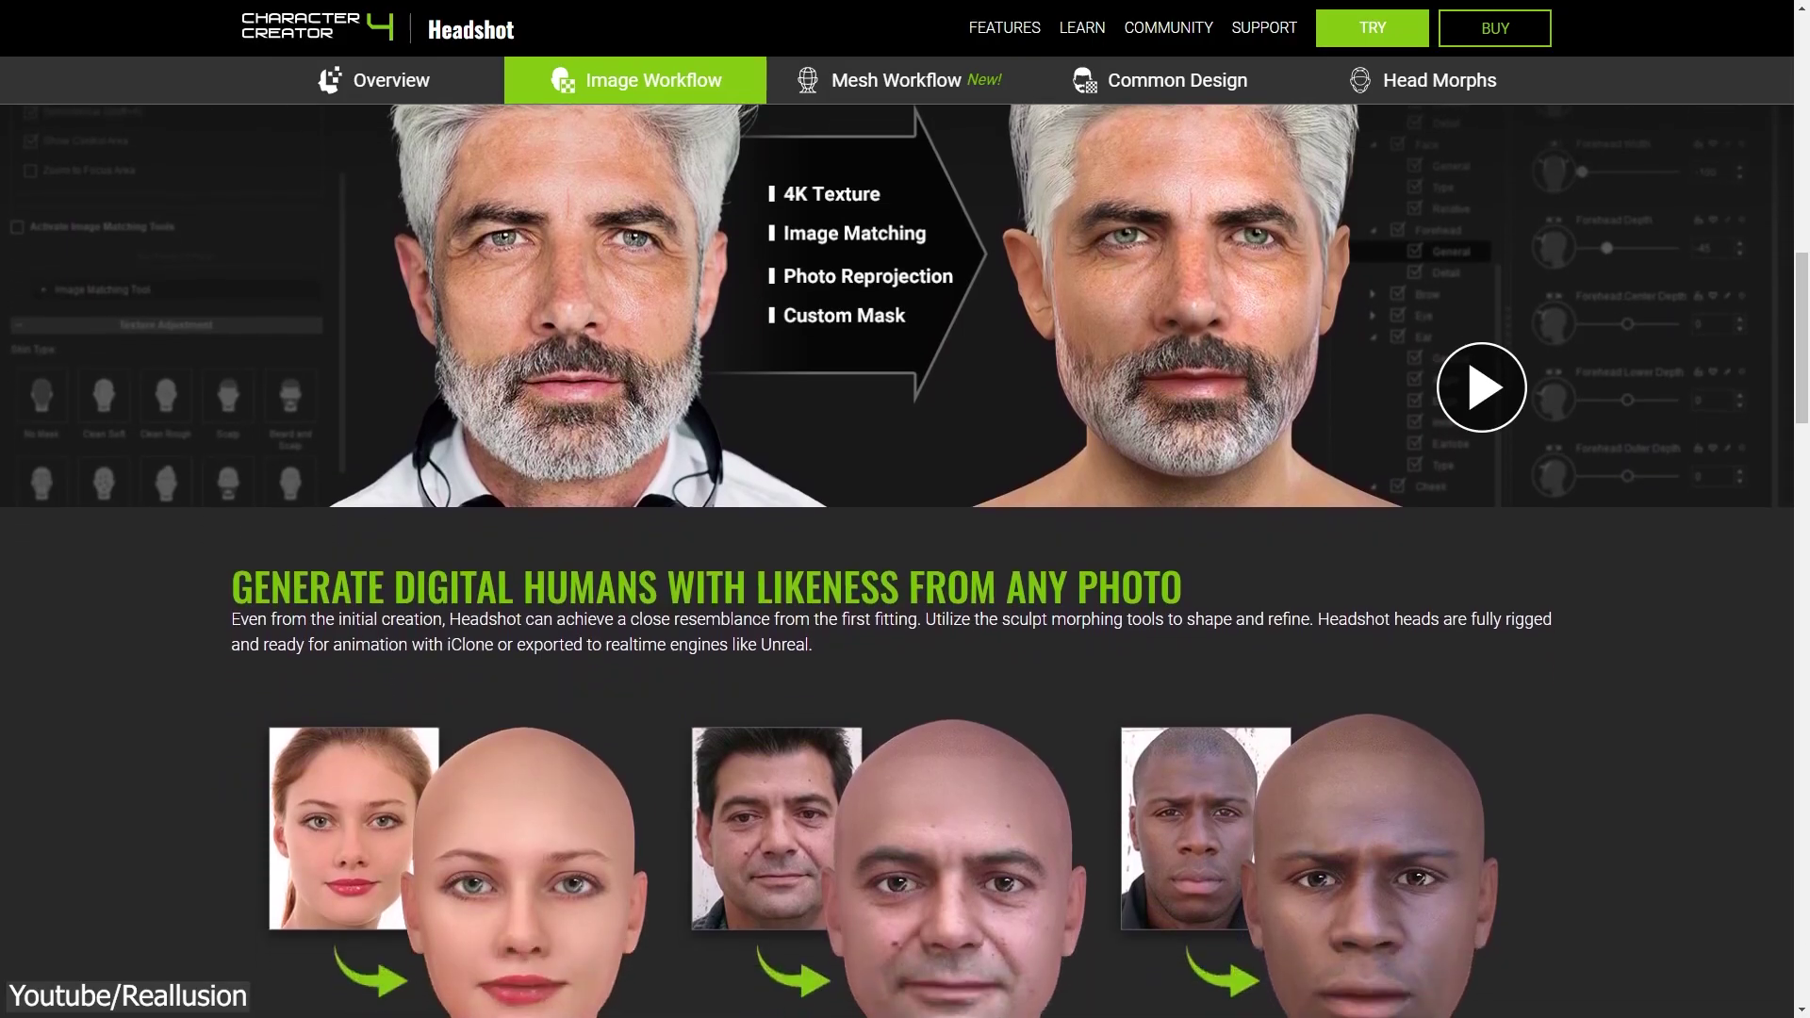
pyautogui.scroll(-5, 7, 390)
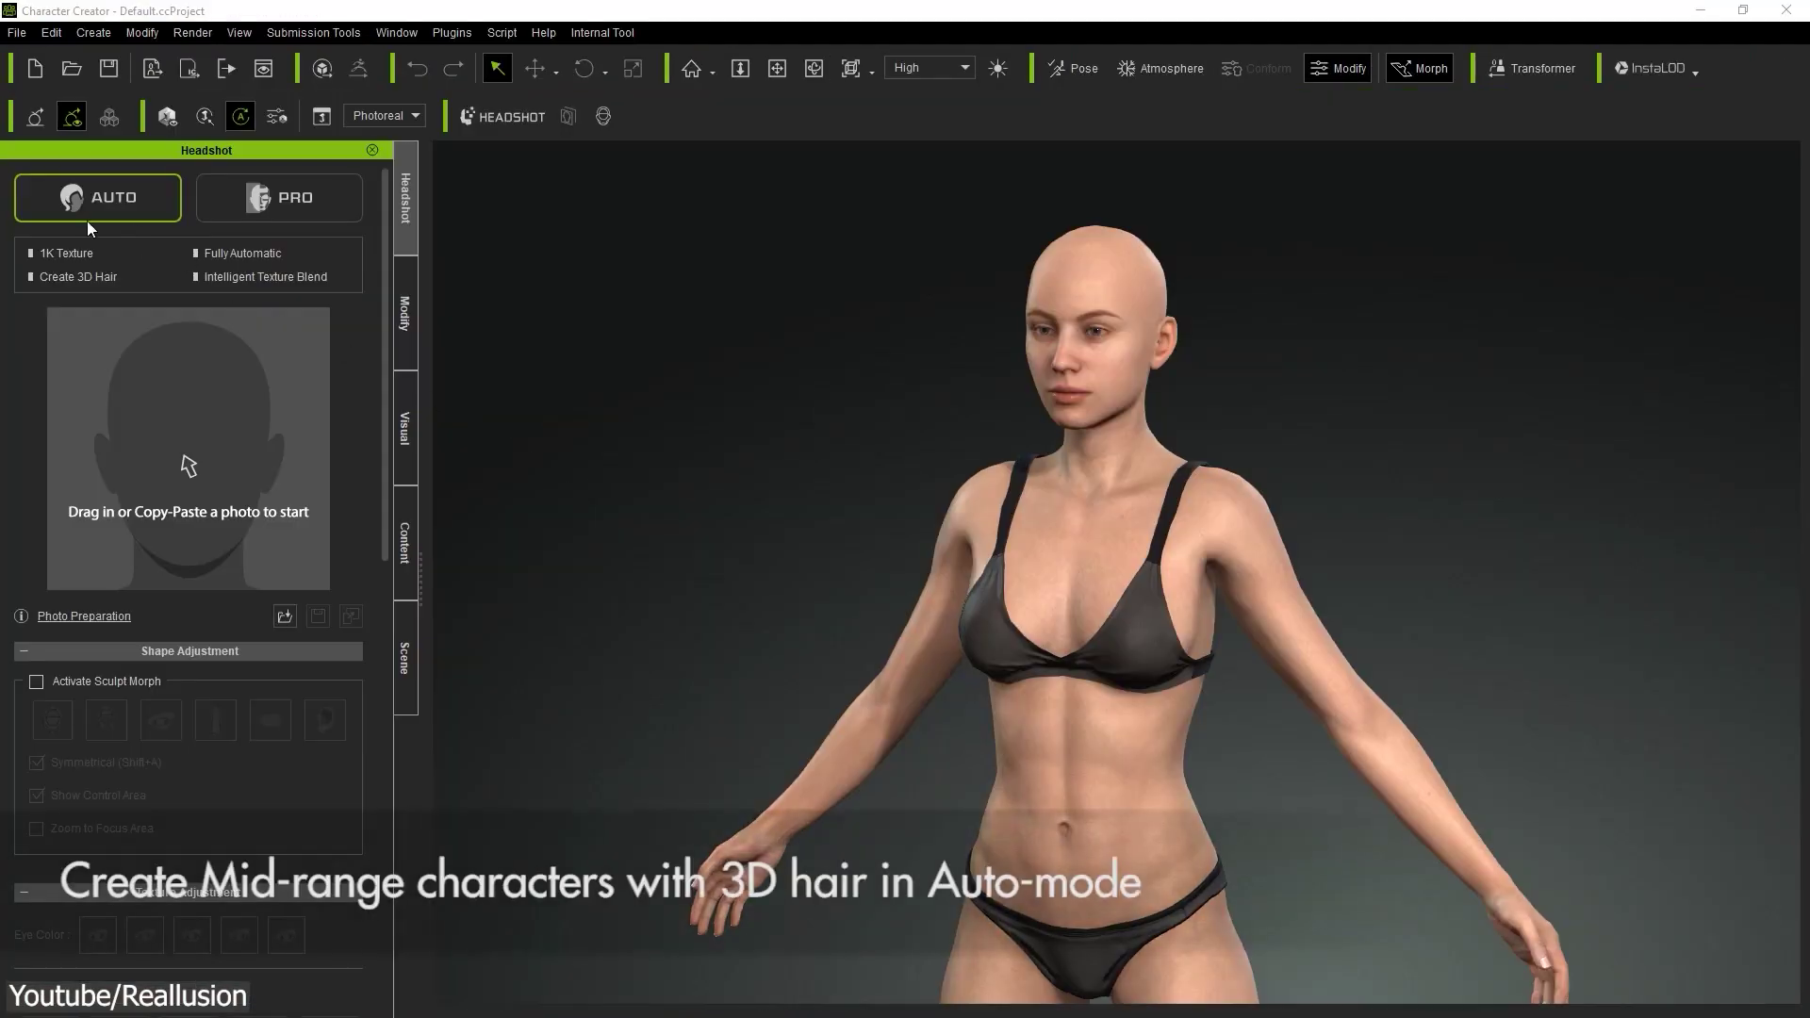
# Step: Generate a character from the young woman's portrait photo and open its Photo Diffuse texture for repainting
pyautogui.click(284, 615)
pyautogui.click(889, 591)
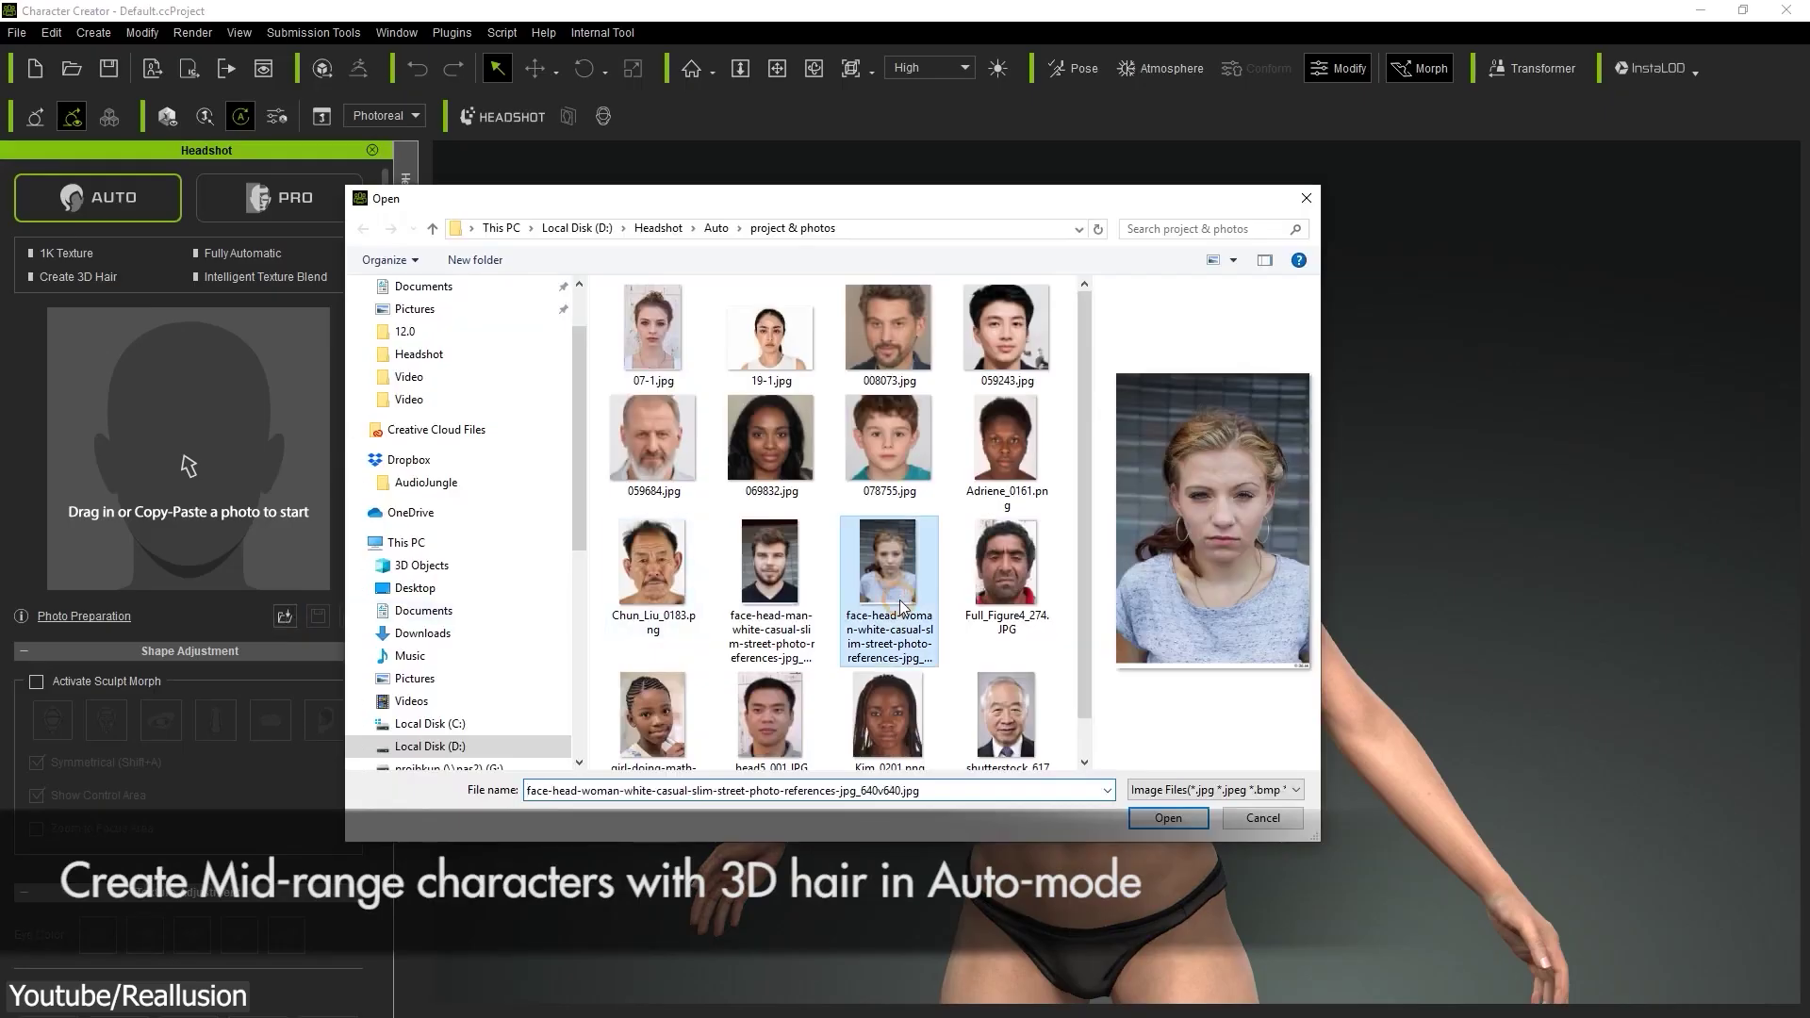
pyautogui.click(1204, 832)
pyautogui.click(781, 661)
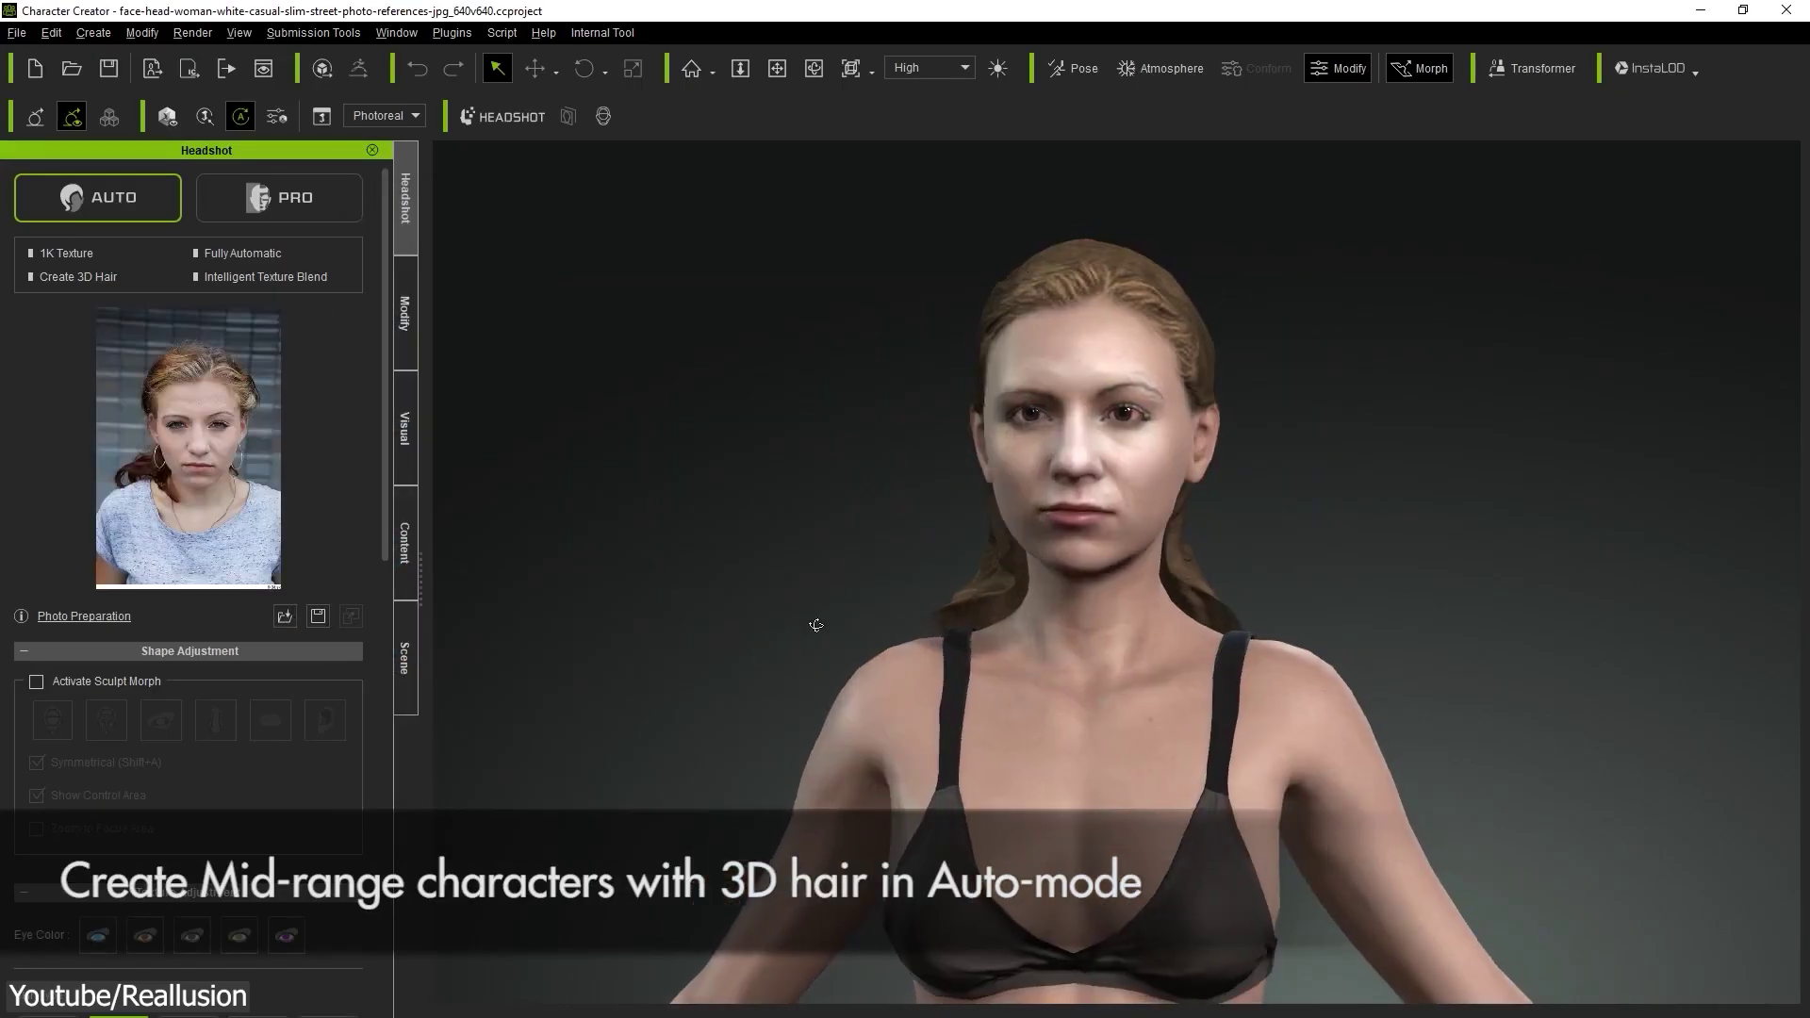
pyautogui.moveTo(249, 363)
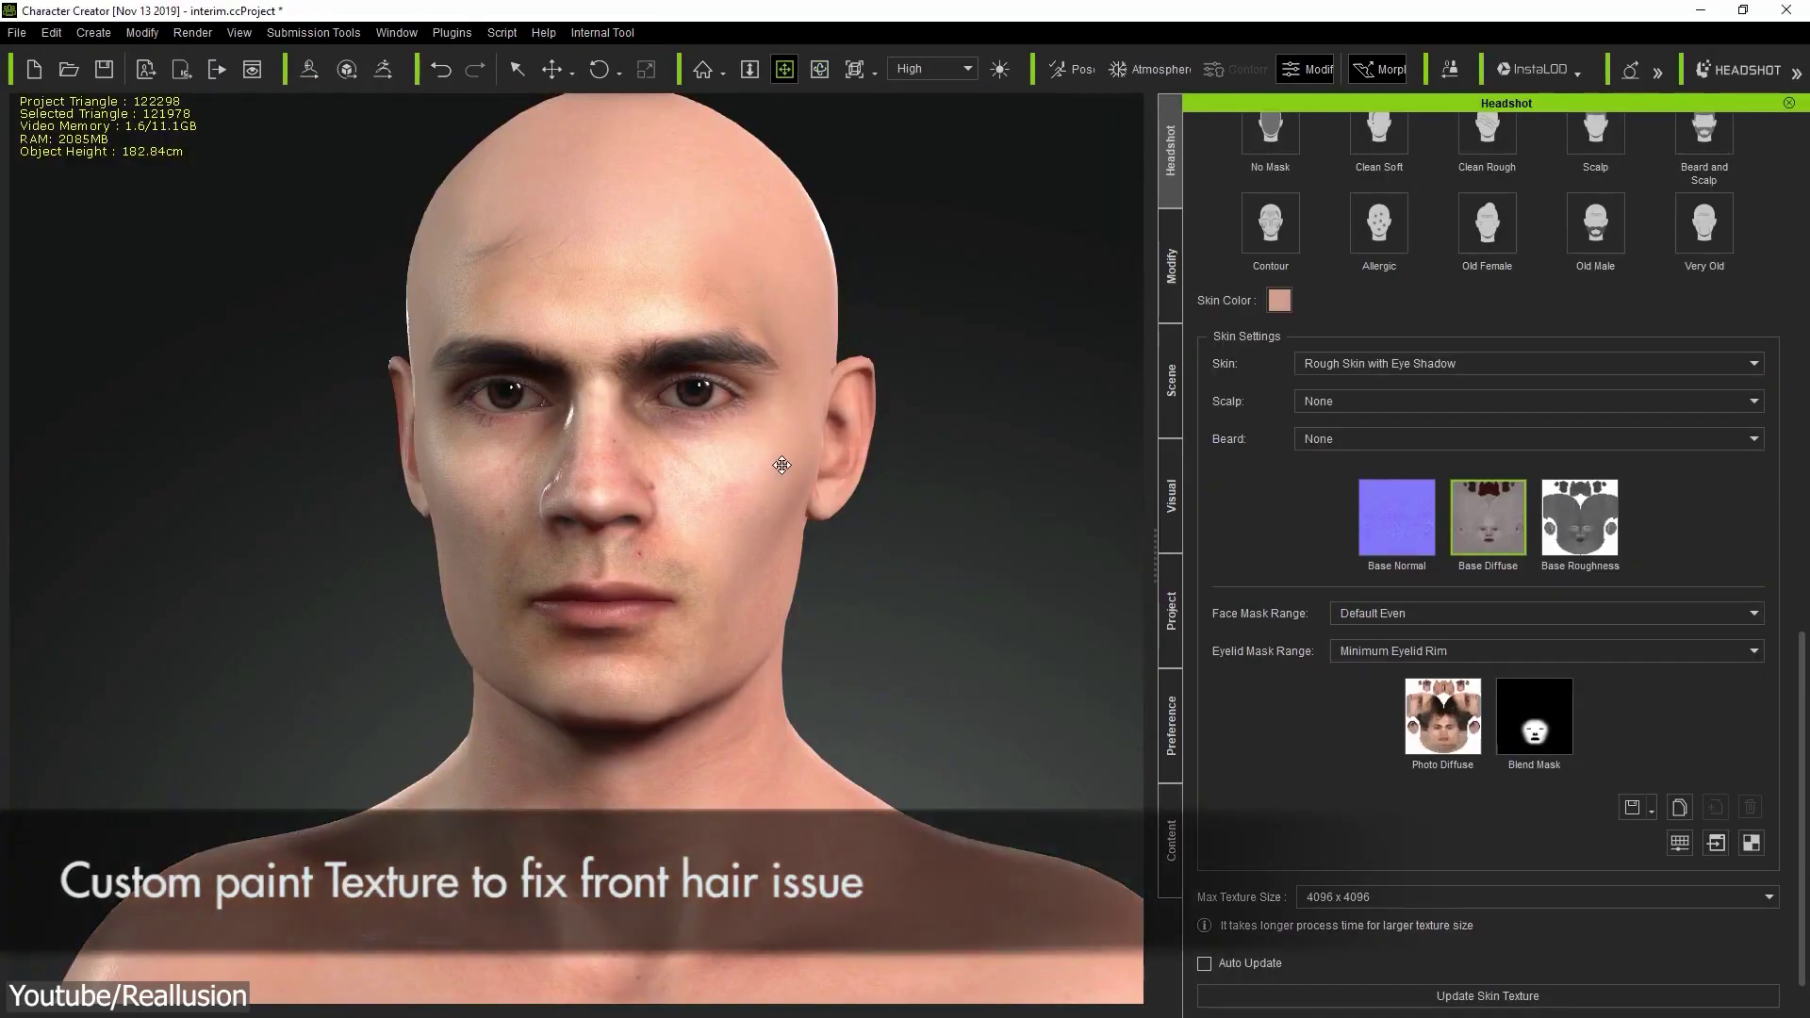
pyautogui.click(1717, 846)
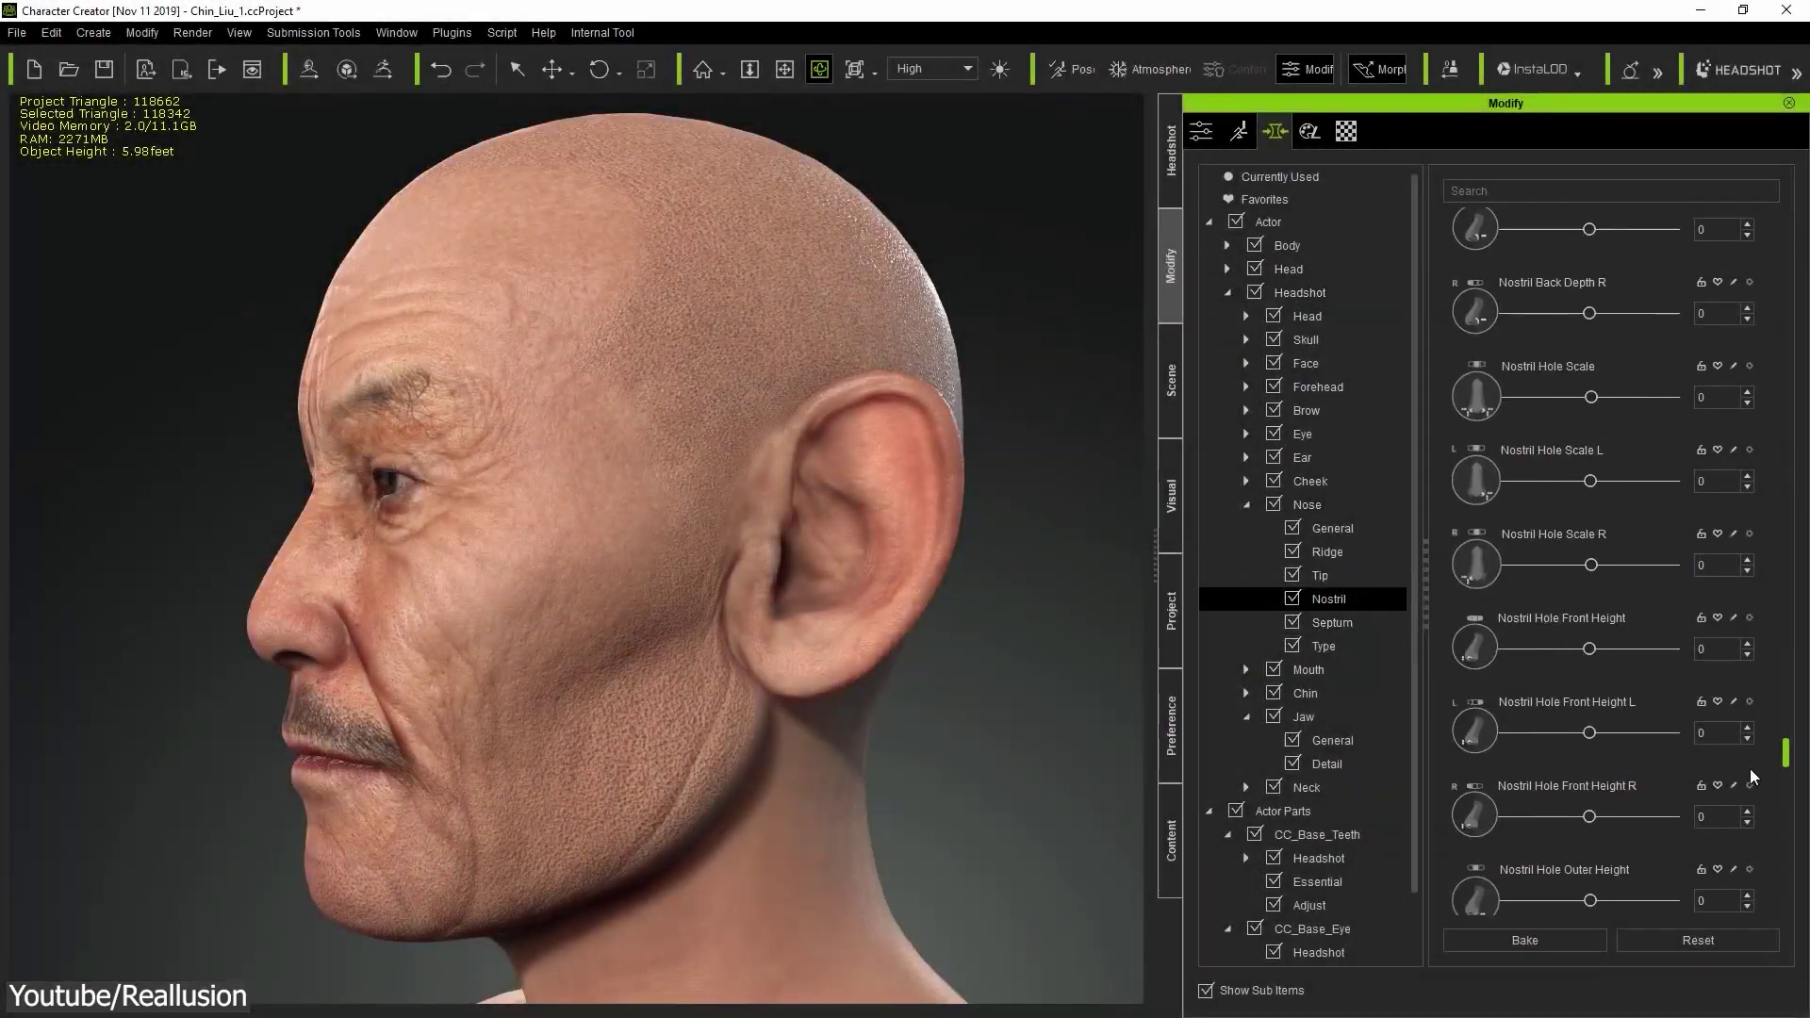
# Step: Expand the Chin morphs, set Chin Depth to 29, and turn the head to front view
pyautogui.scroll(-2, 1570, 796)
pyautogui.click(1246, 693)
pyautogui.click(1332, 716)
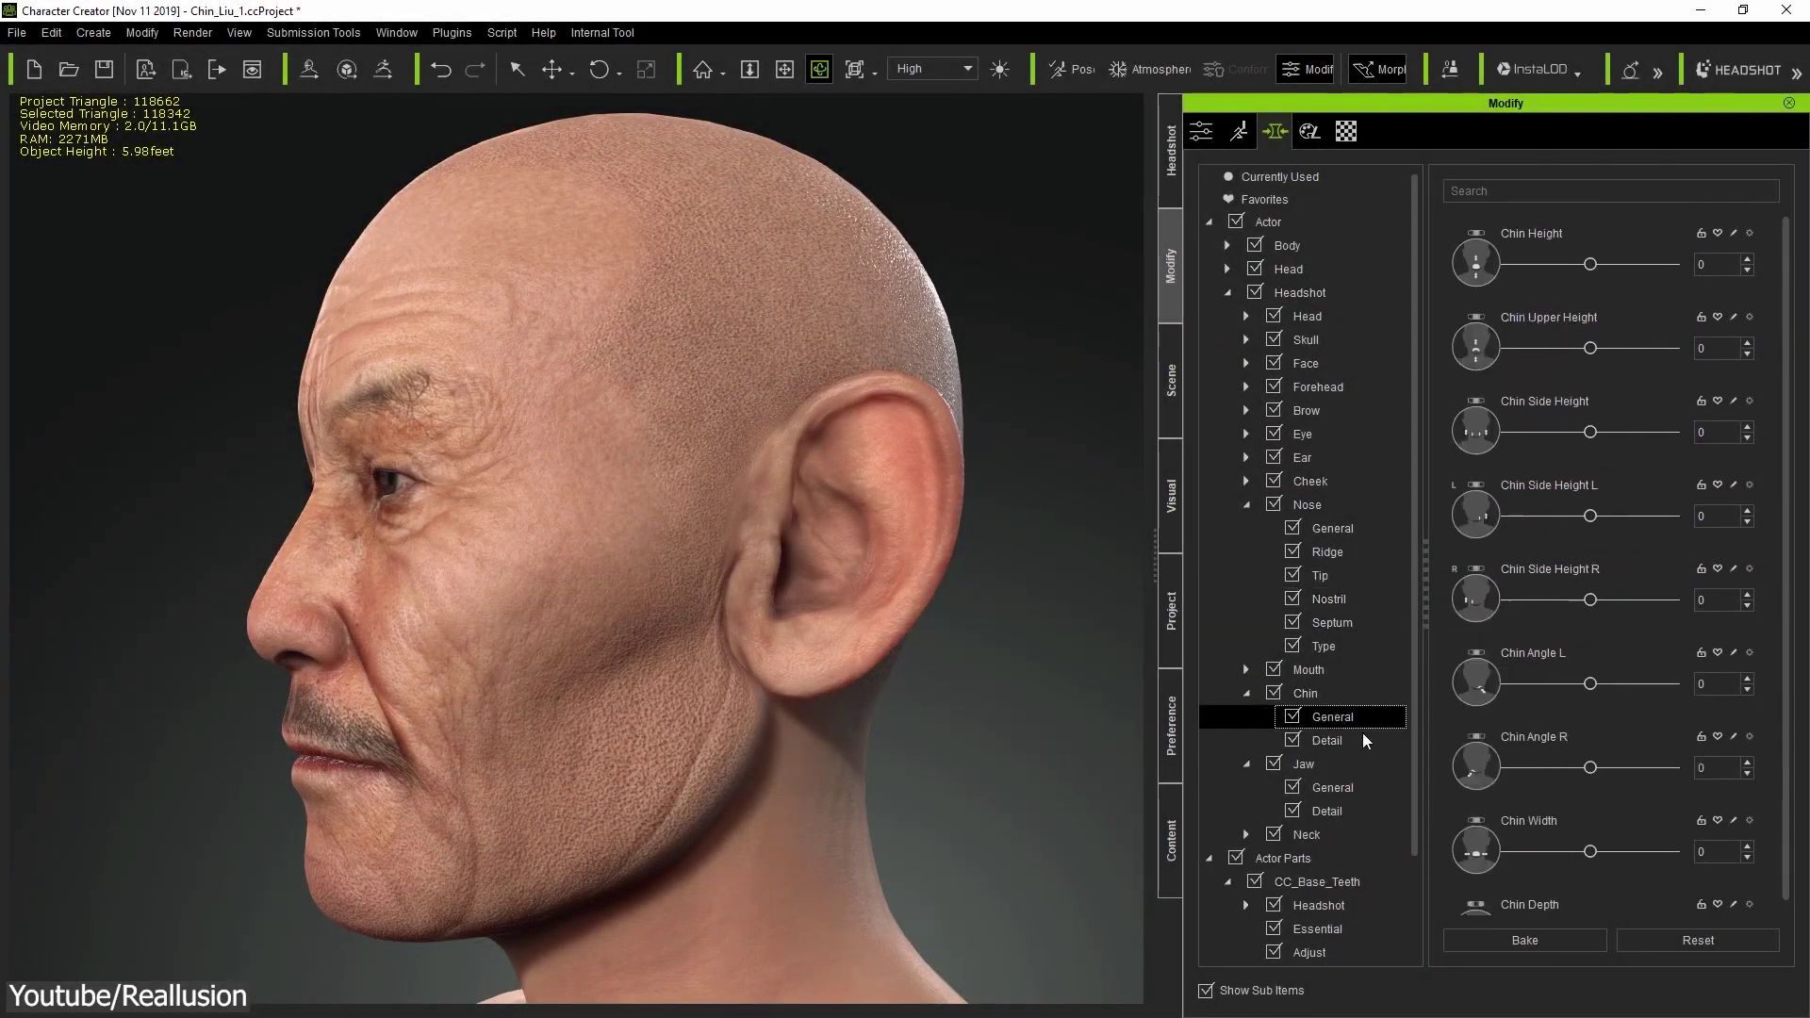
pyautogui.moveTo(1590, 871); pyautogui.dragTo(1614, 871)
pyautogui.moveTo(283, 683); pyautogui.dragTo(480, 683, button='right')
# Step: Browse the Eye and Full Head morph sliders, then collapse the Head morph group
pyautogui.click(1320, 481)
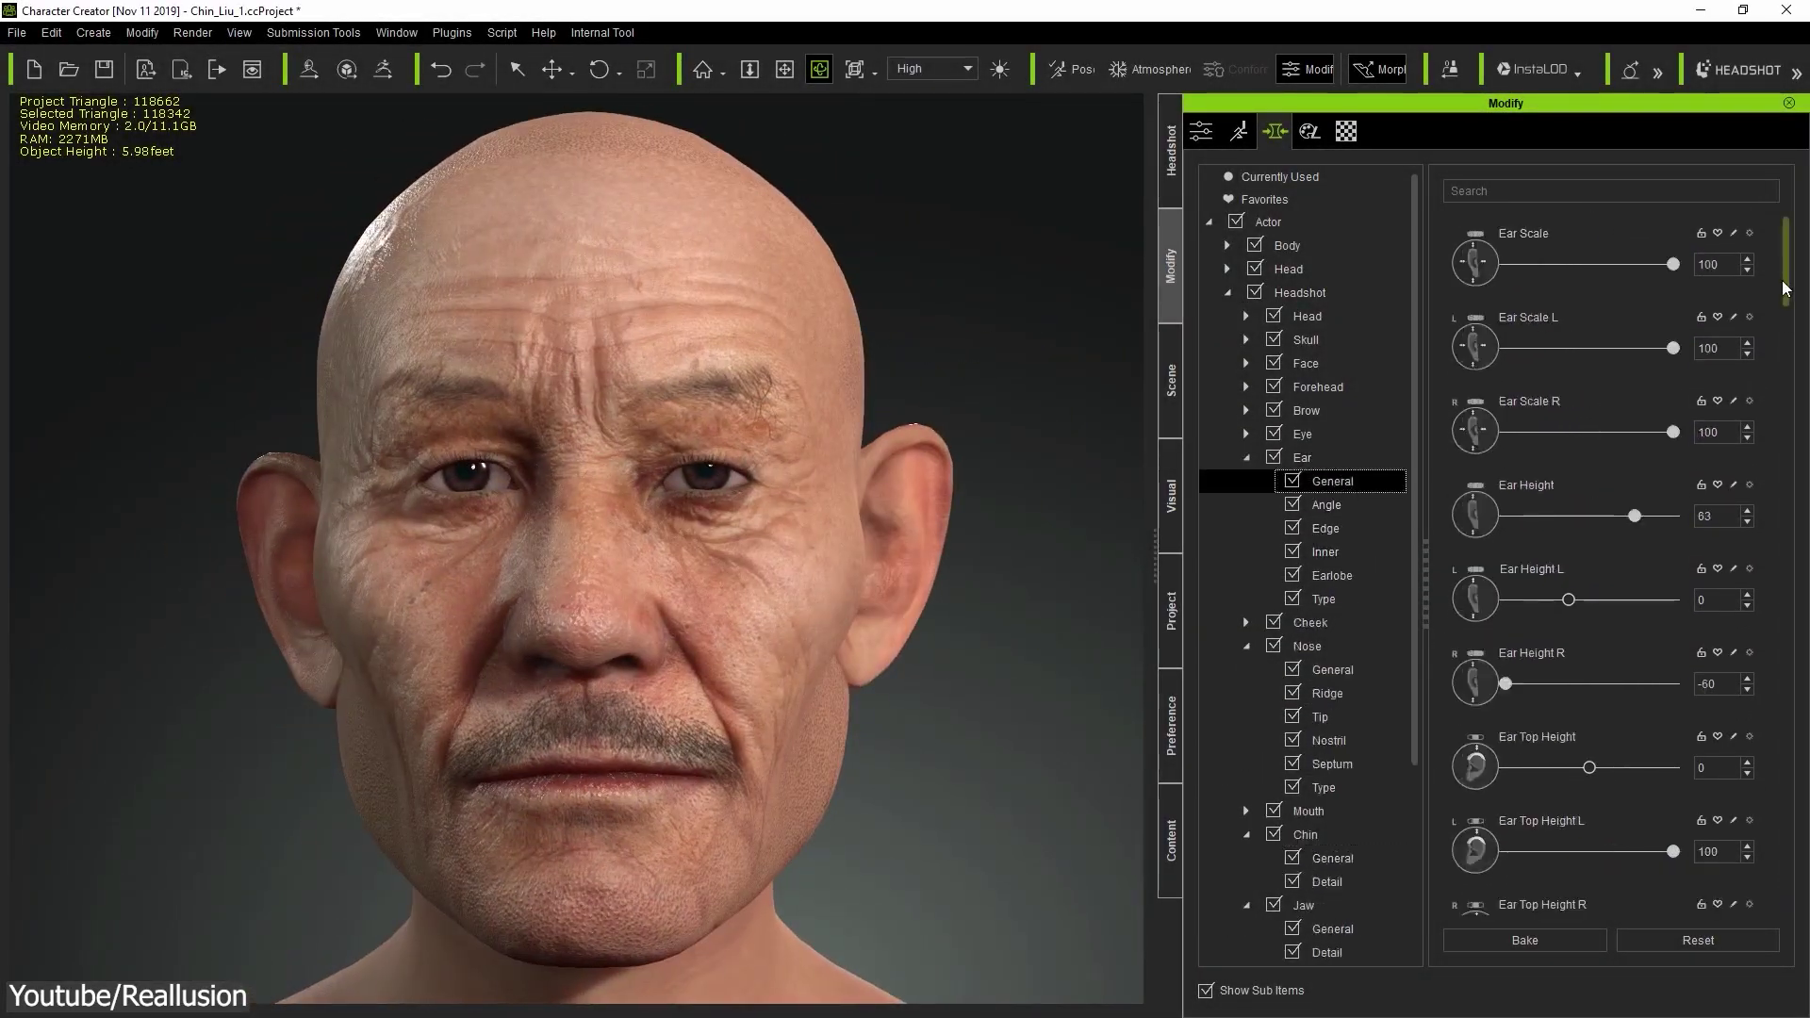
pyautogui.scroll(-1, 1579, 467)
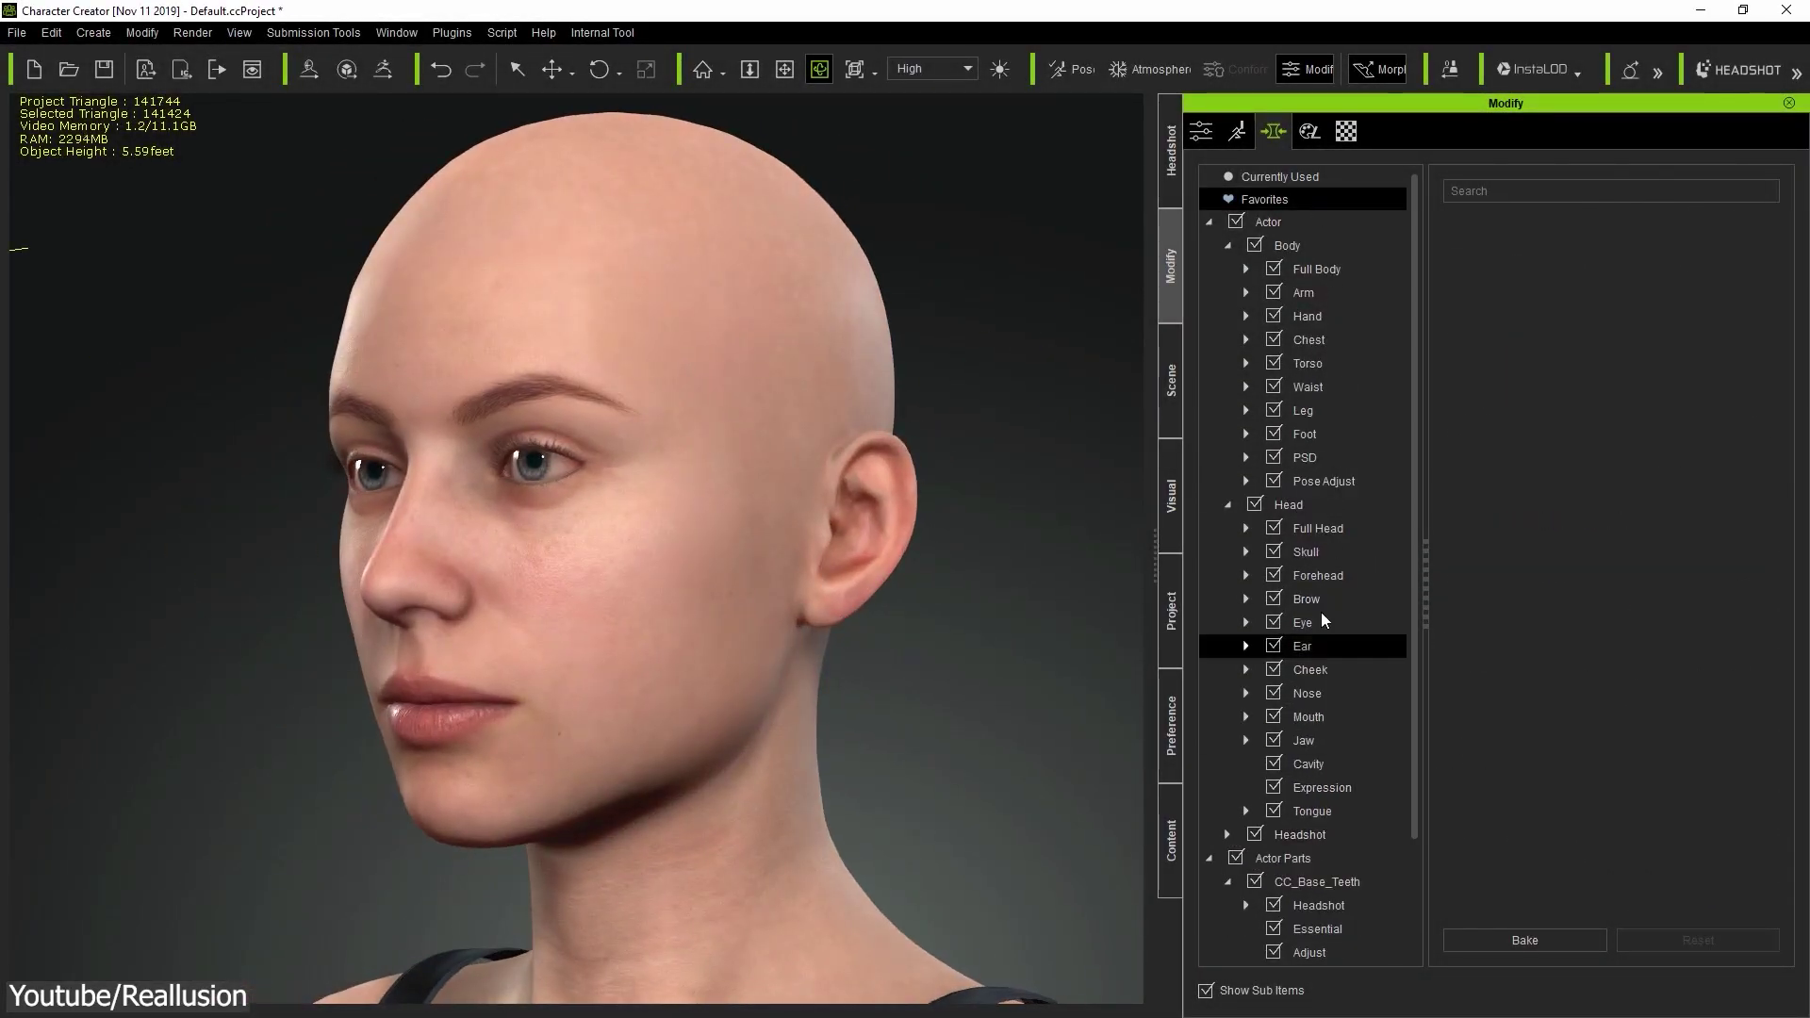
pyautogui.click(1318, 528)
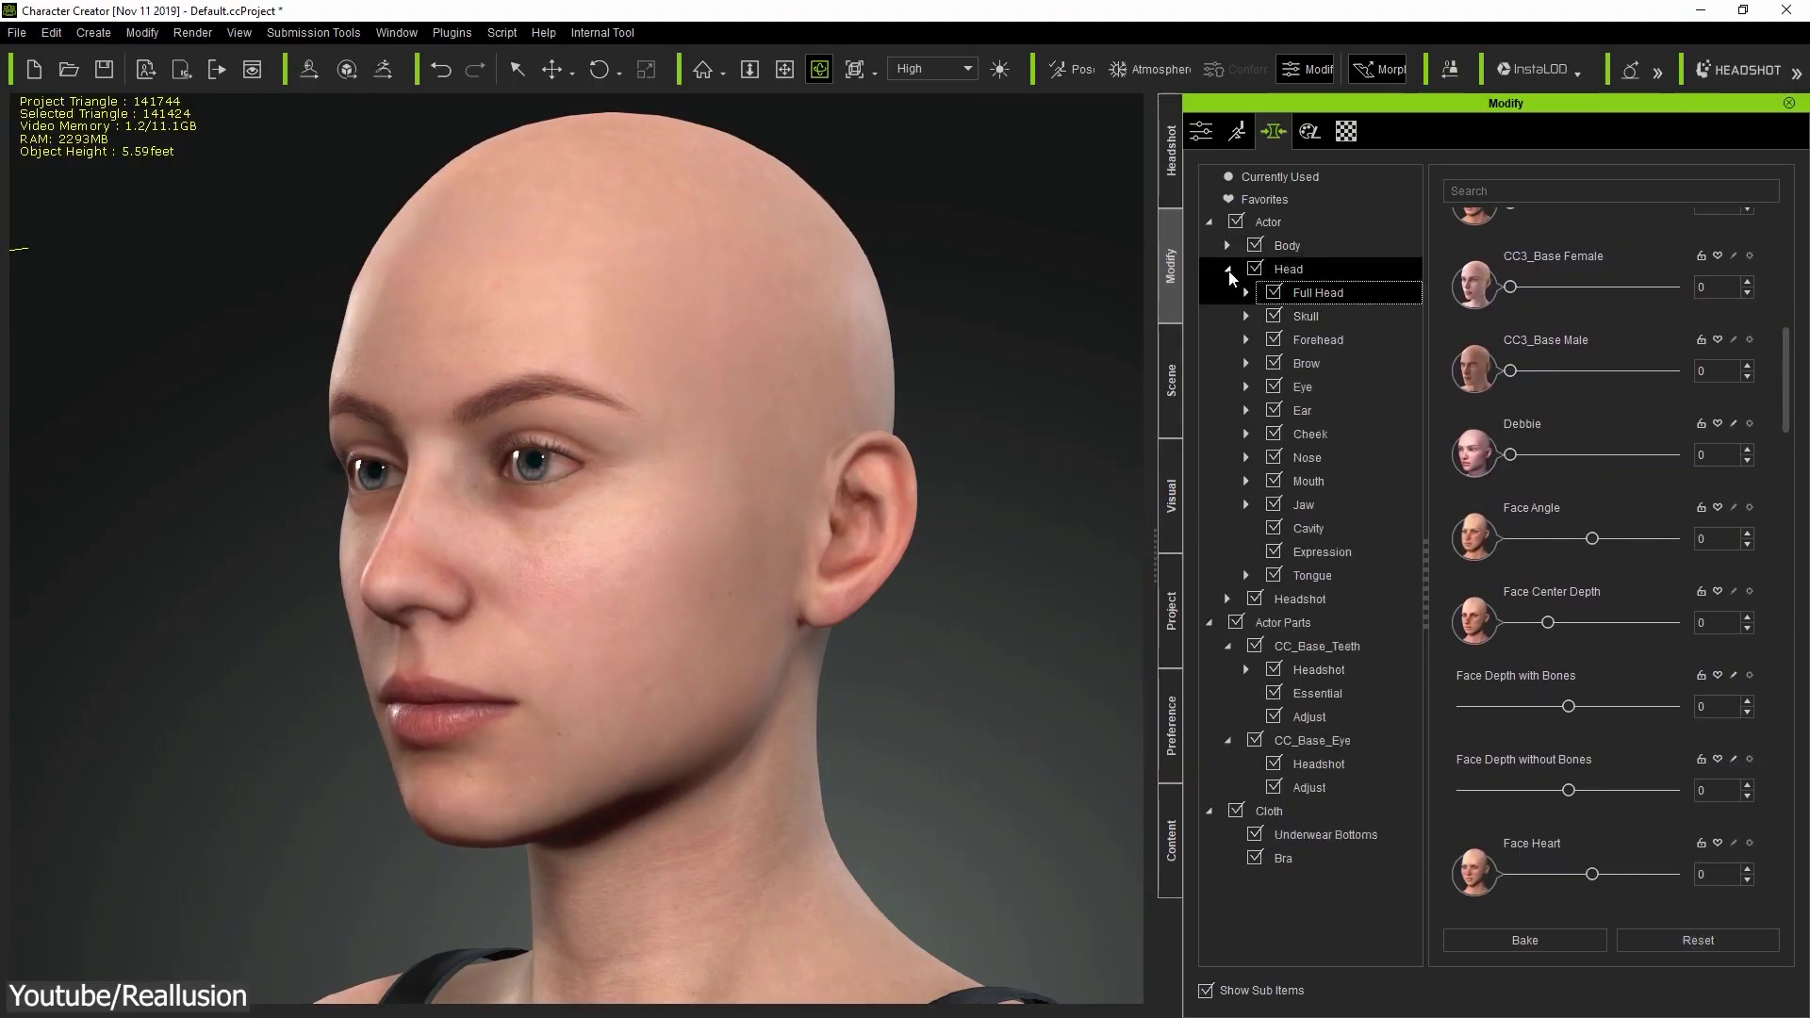
pyautogui.click(1332, 457)
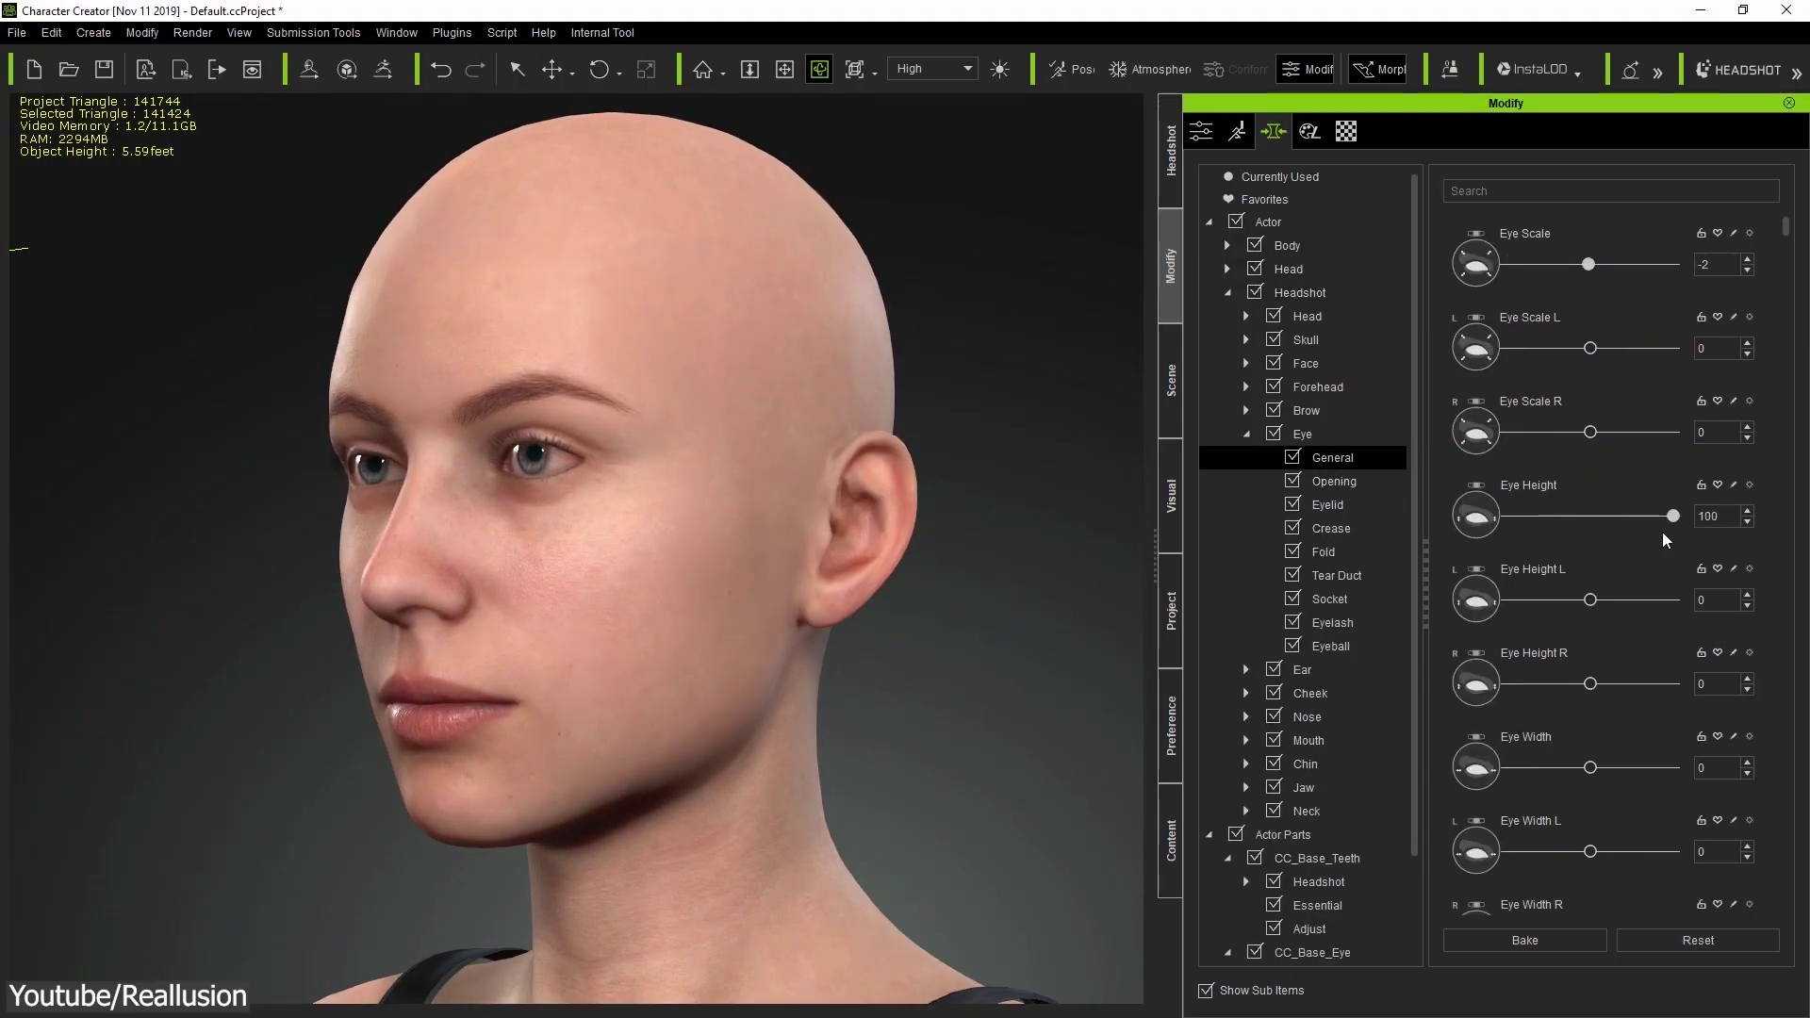
pyautogui.moveTo(1784, 227); pyautogui.dragTo(1784, 615)
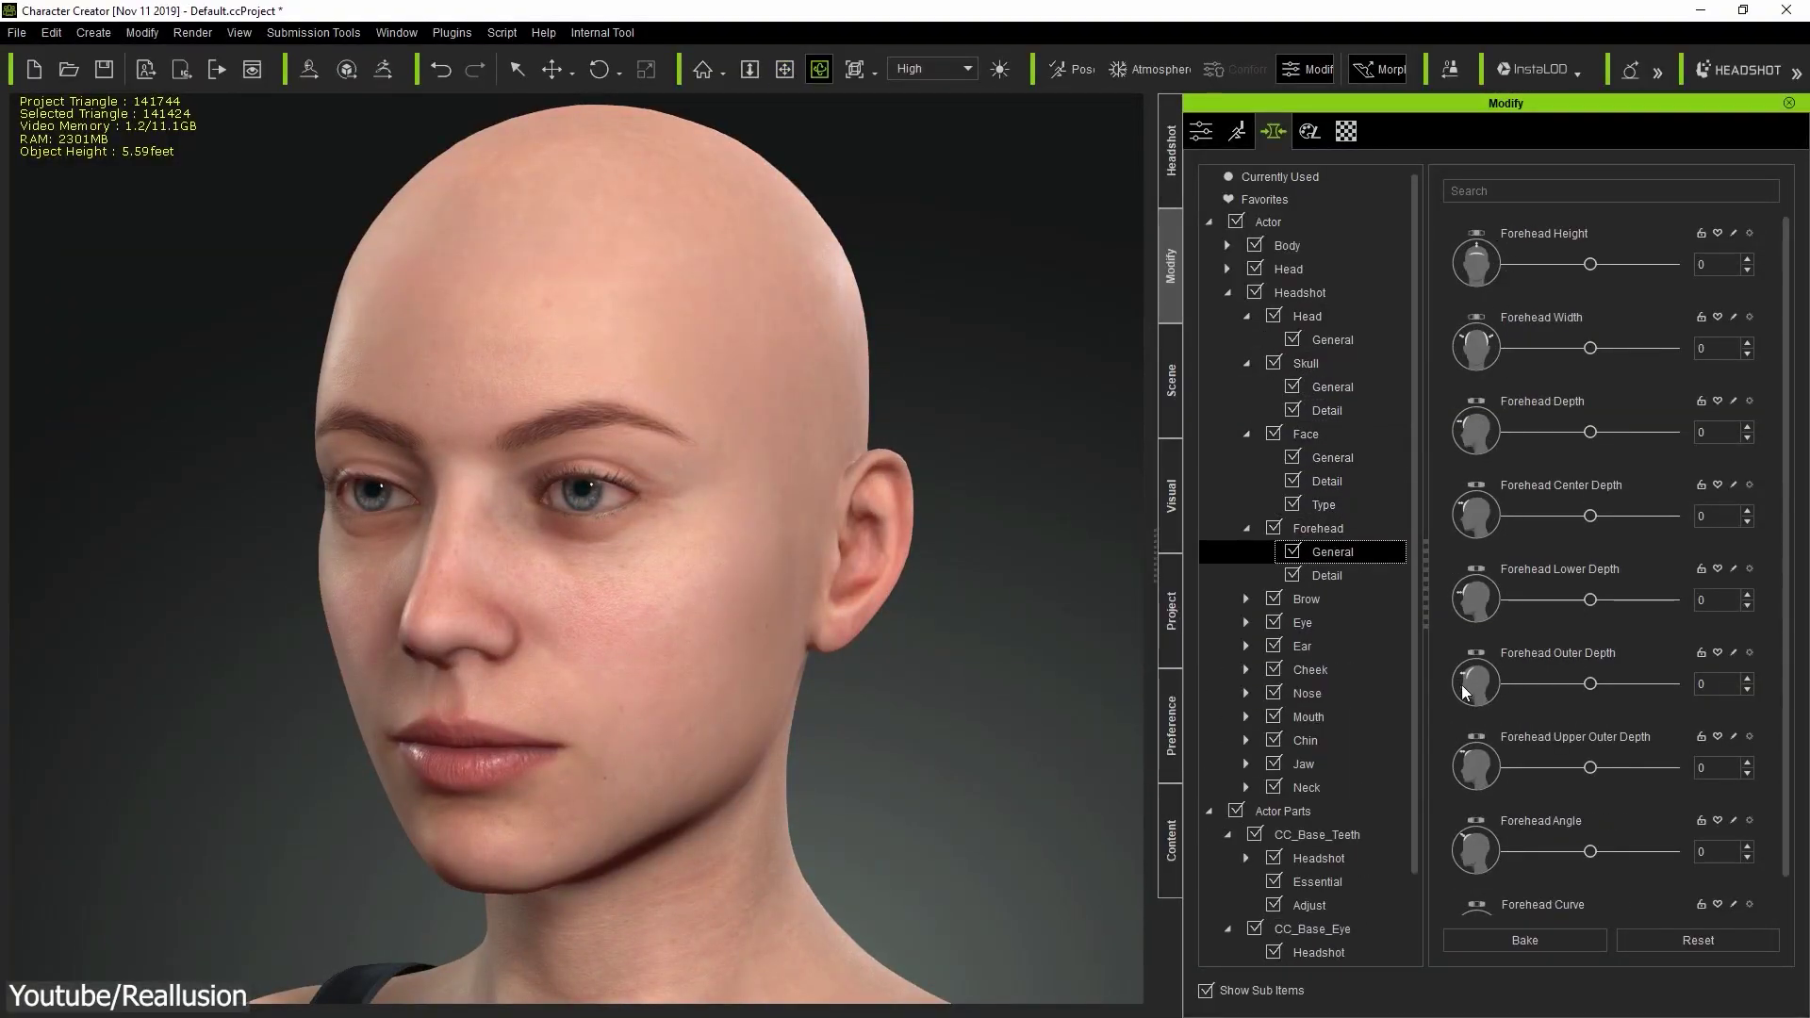
pyautogui.click(1246, 317)
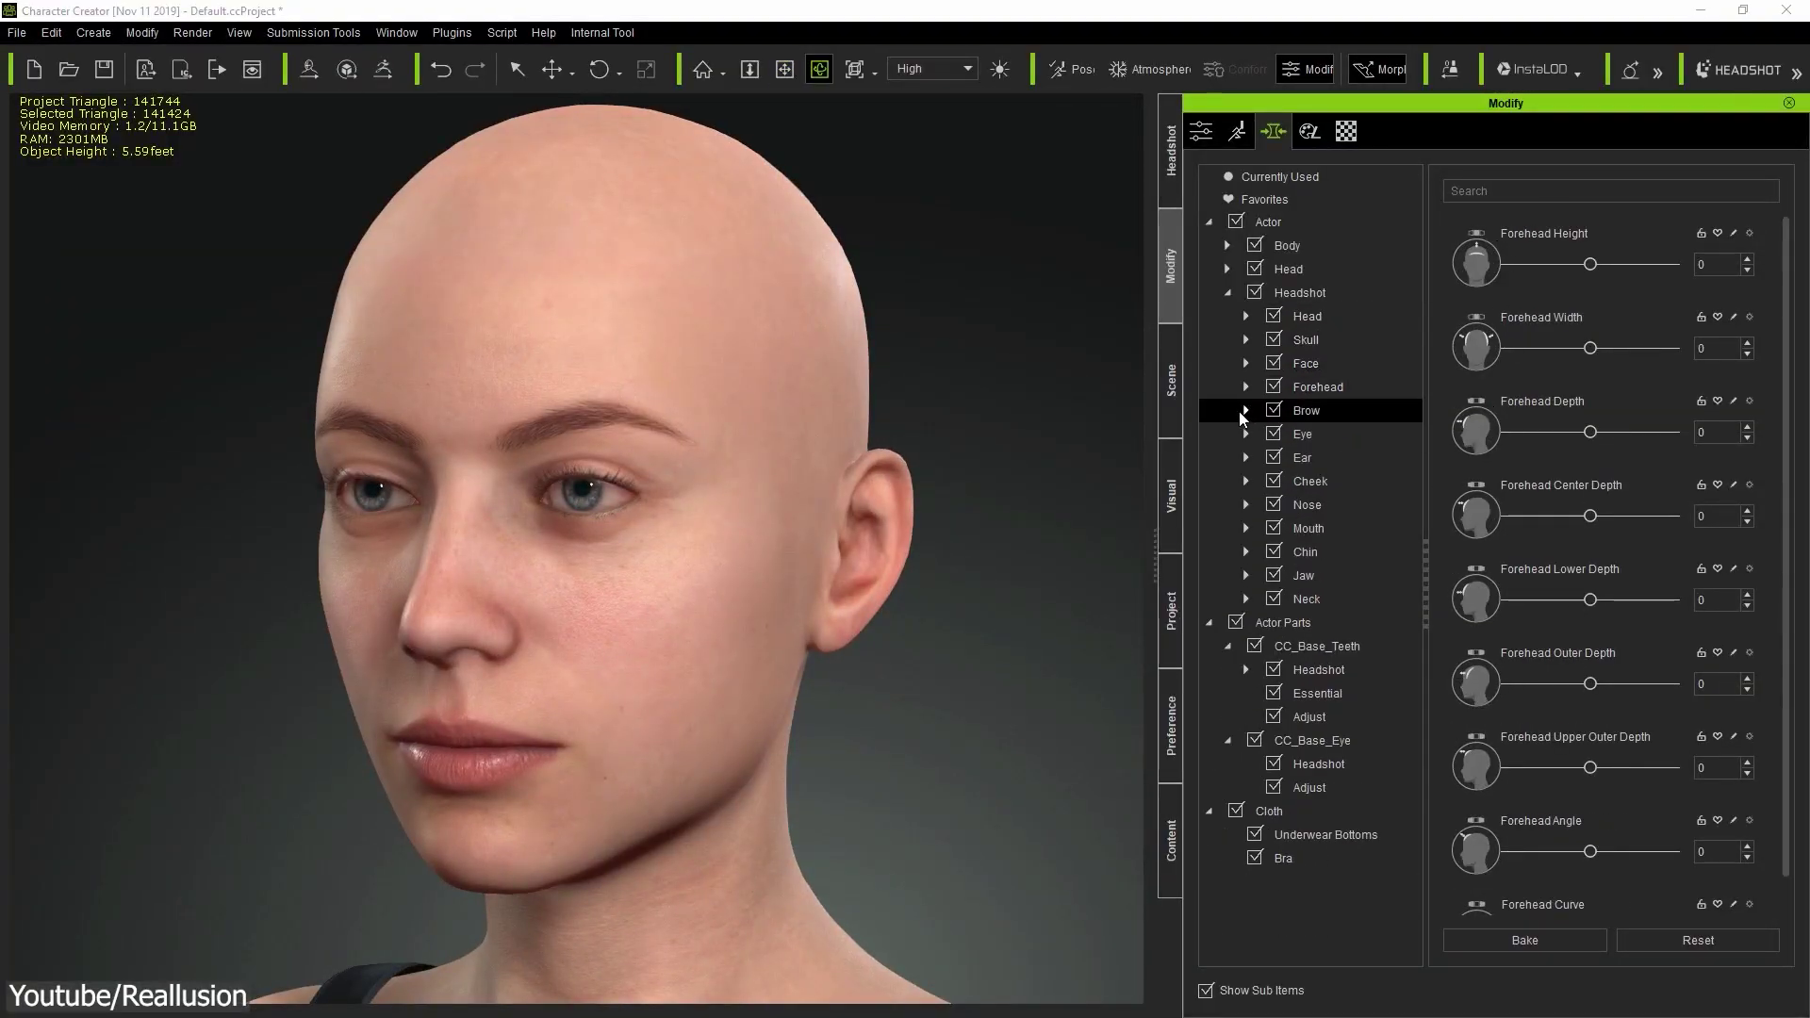
# Step: Expand the Nose and Nose Type morph groups and reveal the Mouth morph sliders
pyautogui.click(1247, 575)
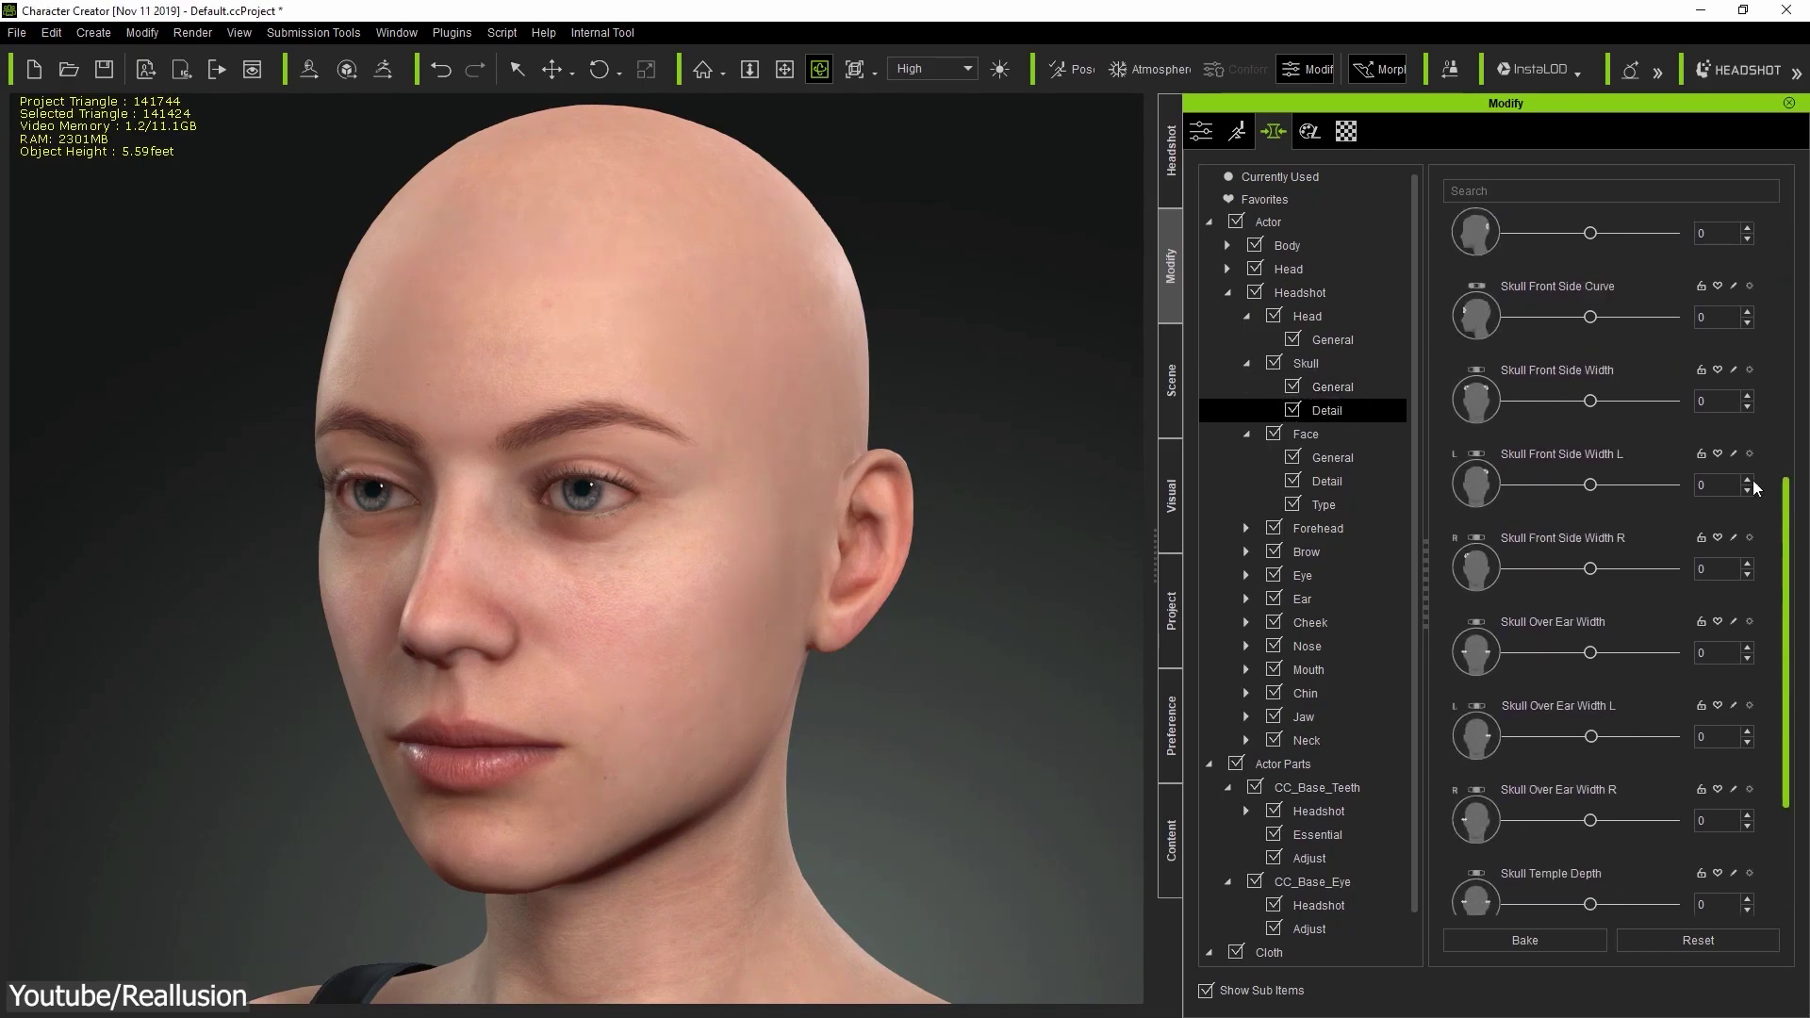
pyautogui.scroll(-2, 1300, 566)
pyautogui.click(1246, 601)
pyautogui.scroll(-2, 1357, 660)
pyautogui.click(1331, 790)
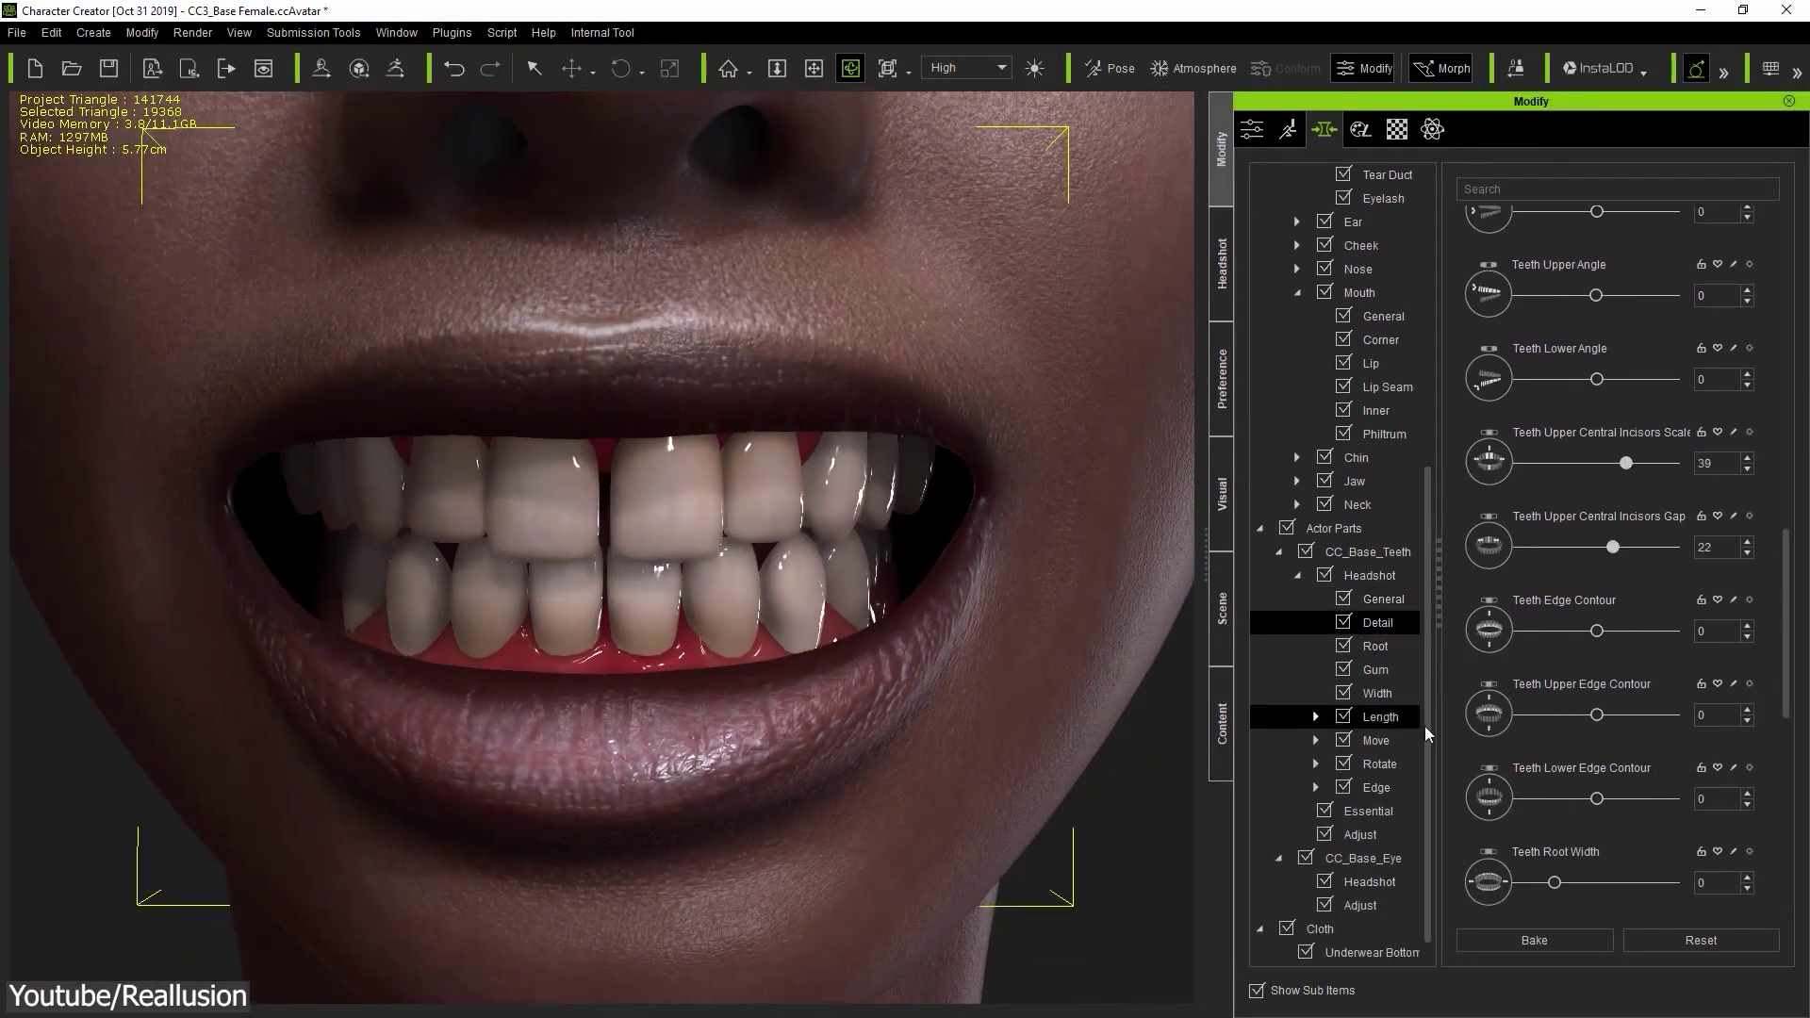
# Step: Reveal the front teeth length and teeth twist Headshot morph sliders
pyautogui.click(1381, 716)
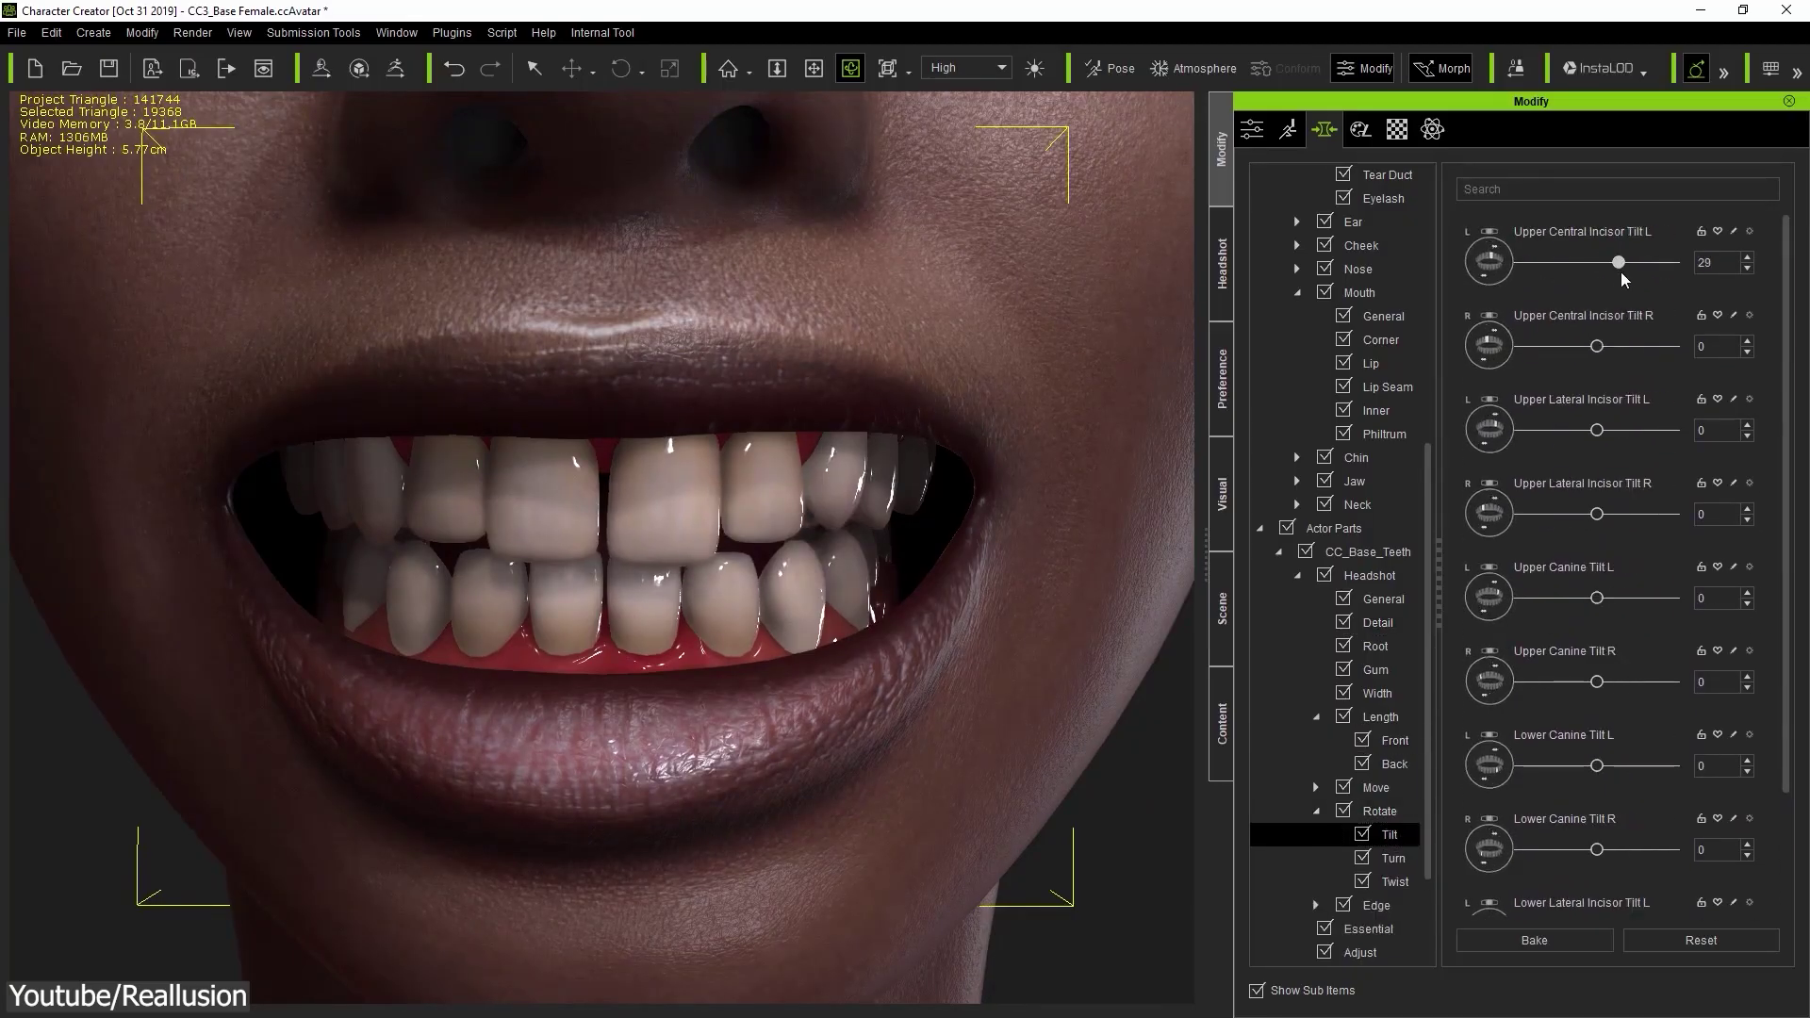
pyautogui.click(1405, 745)
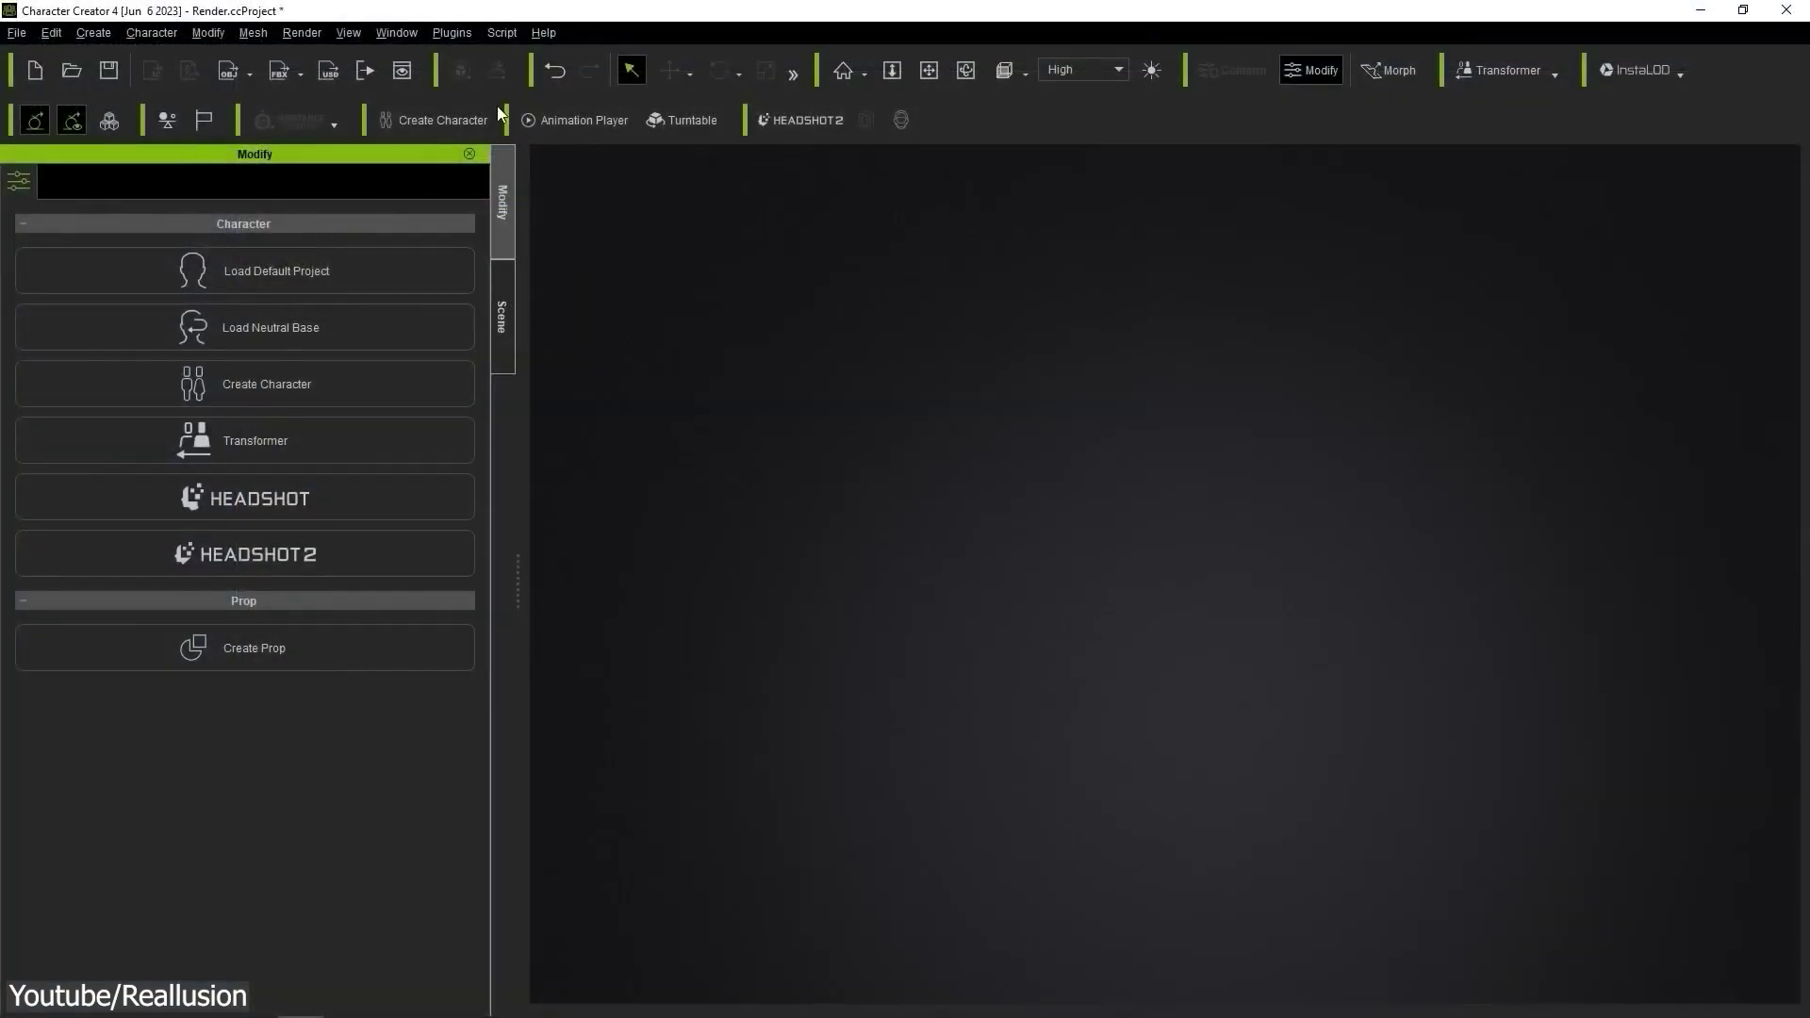
# Step: Launch Headshot v2 from Plugins and generate a head from the elderly man's portrait photo
pyautogui.click(451, 33)
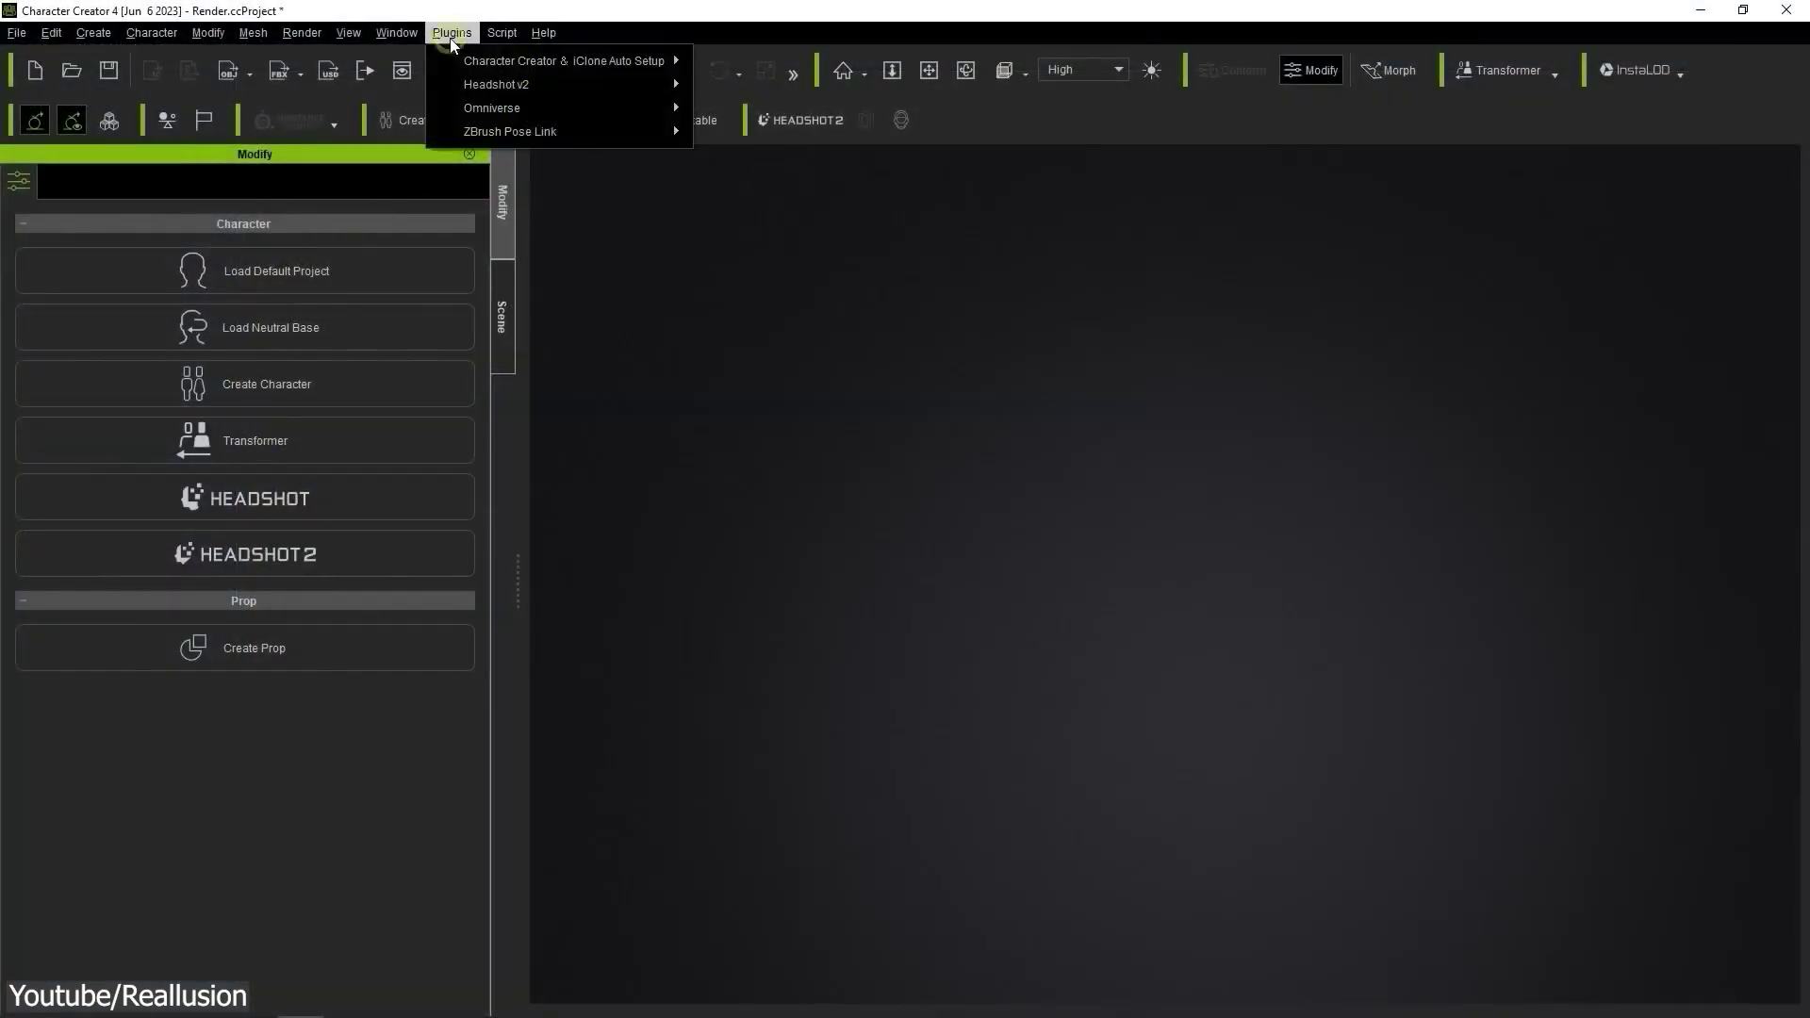
pyautogui.moveTo(500, 90)
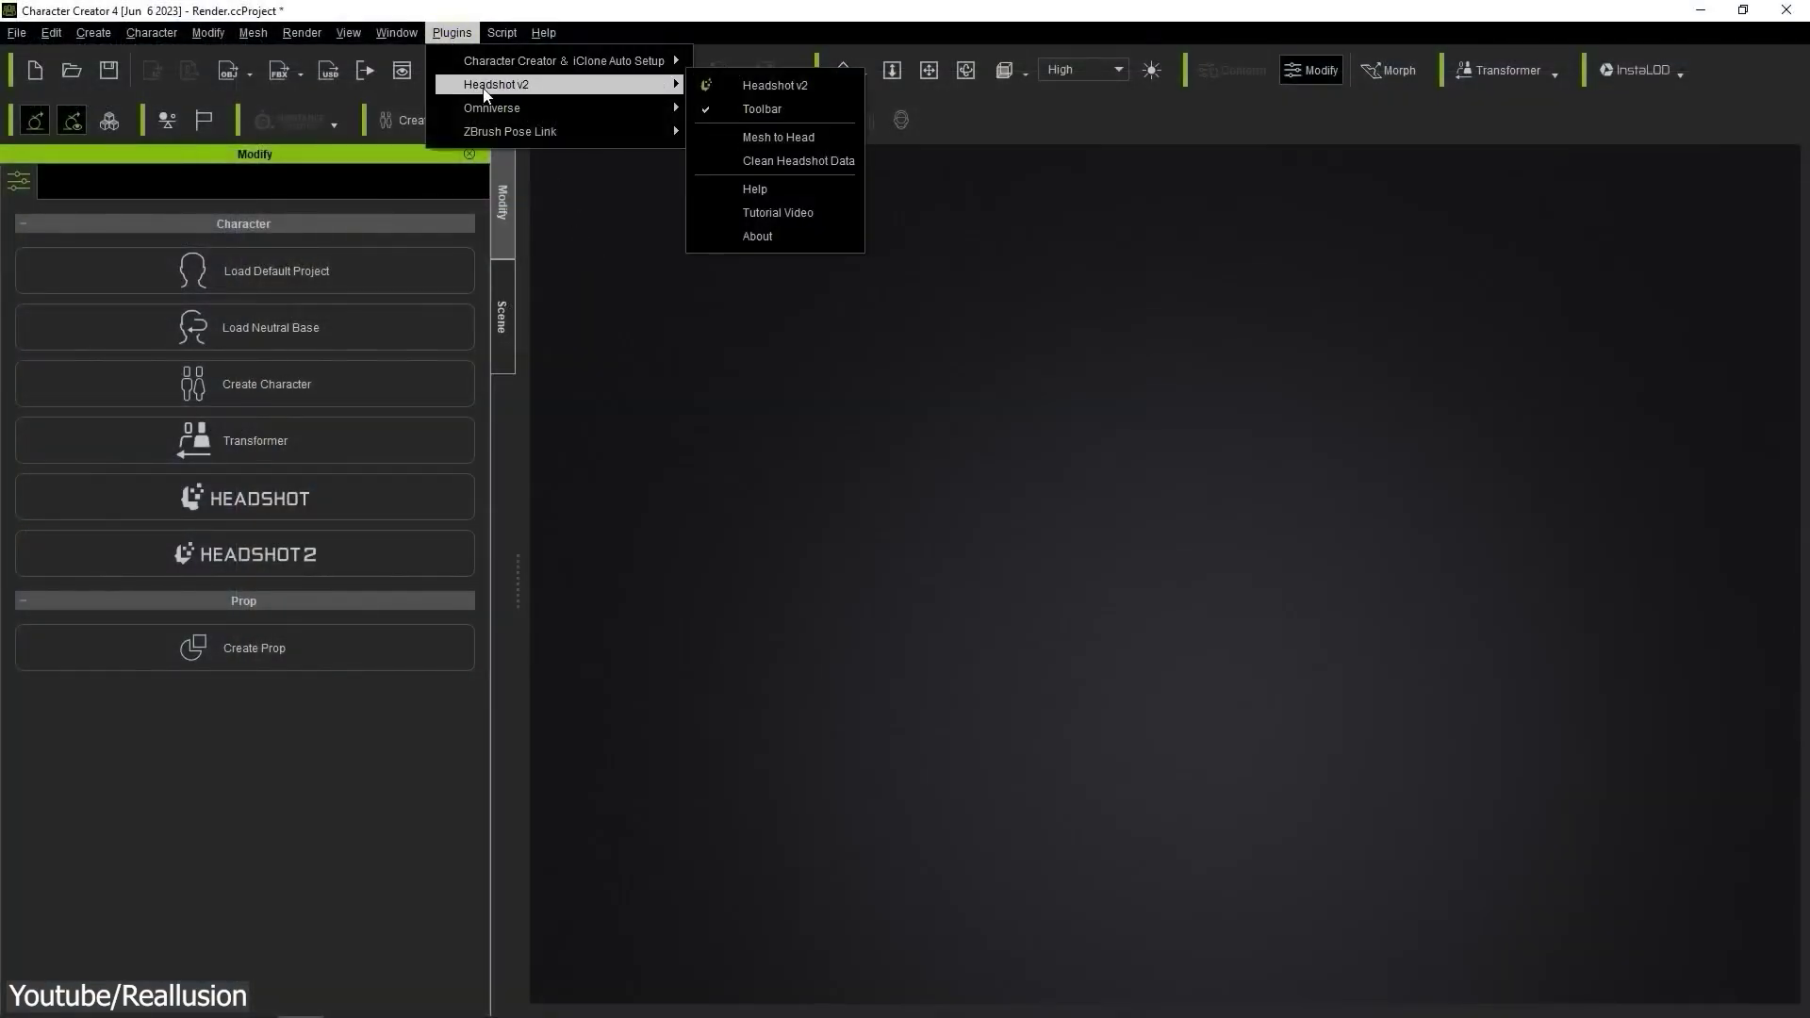
pyautogui.click(760, 87)
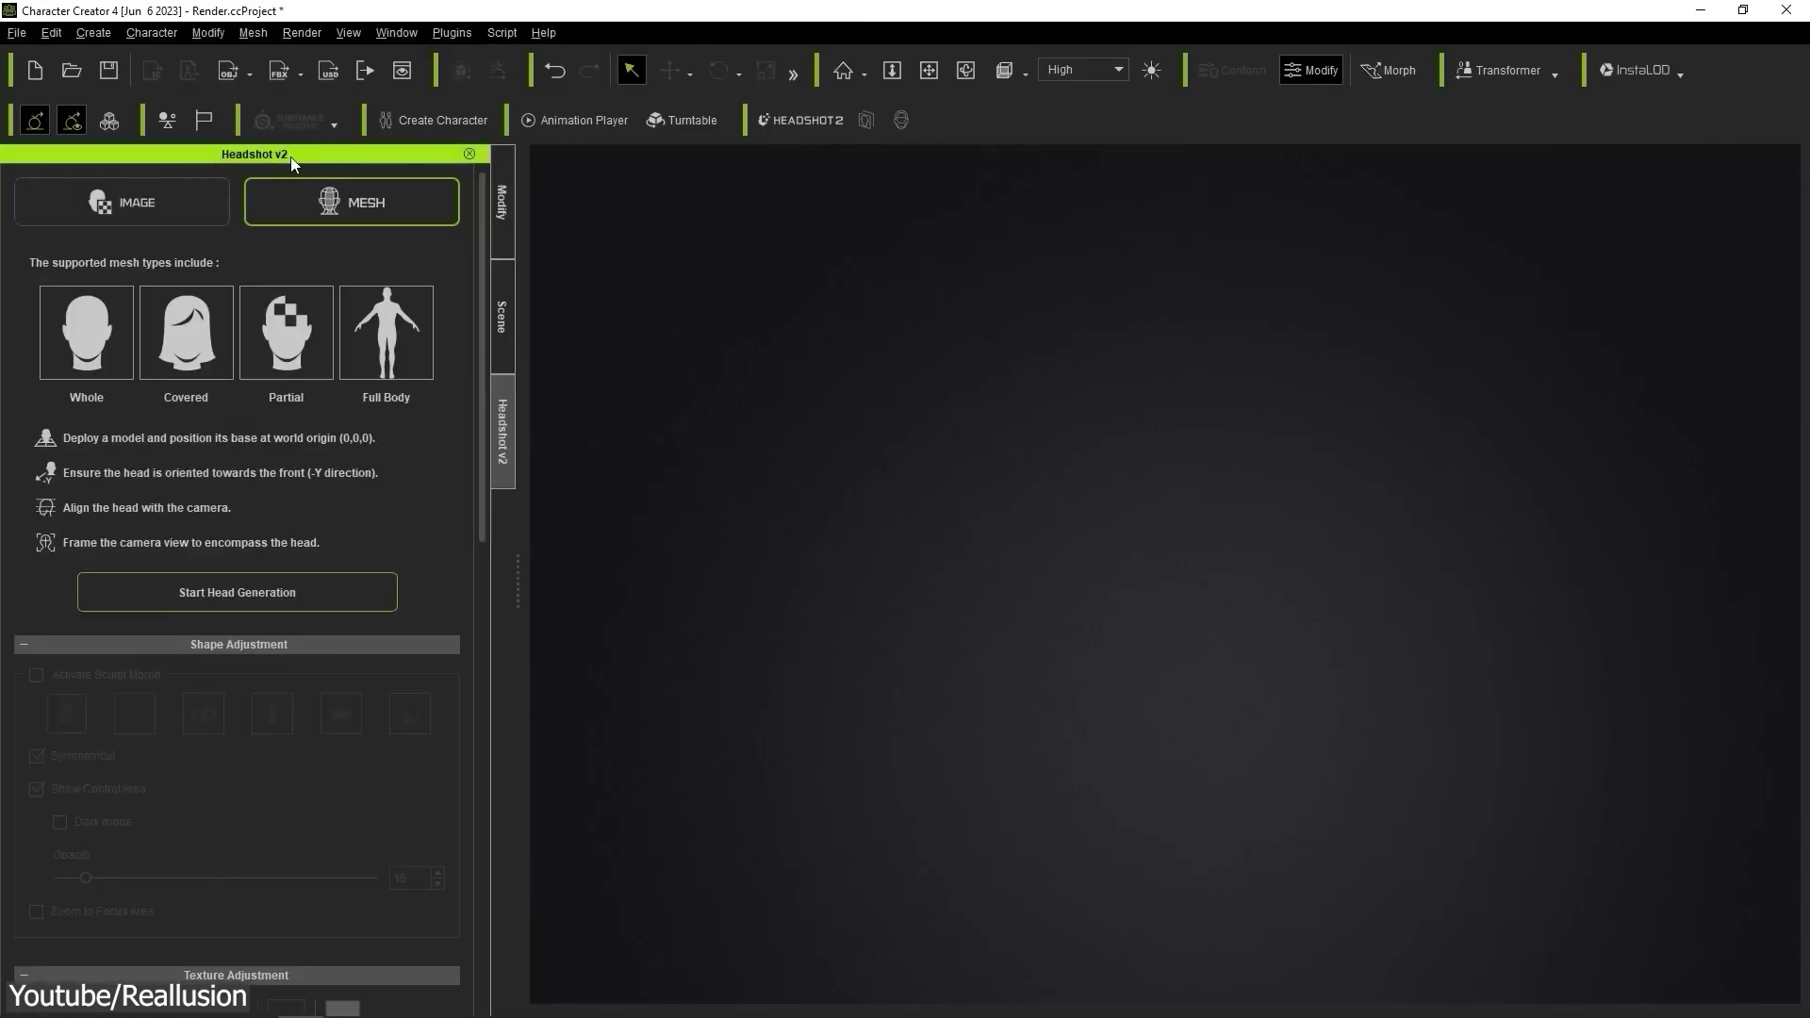
pyautogui.click(149, 221)
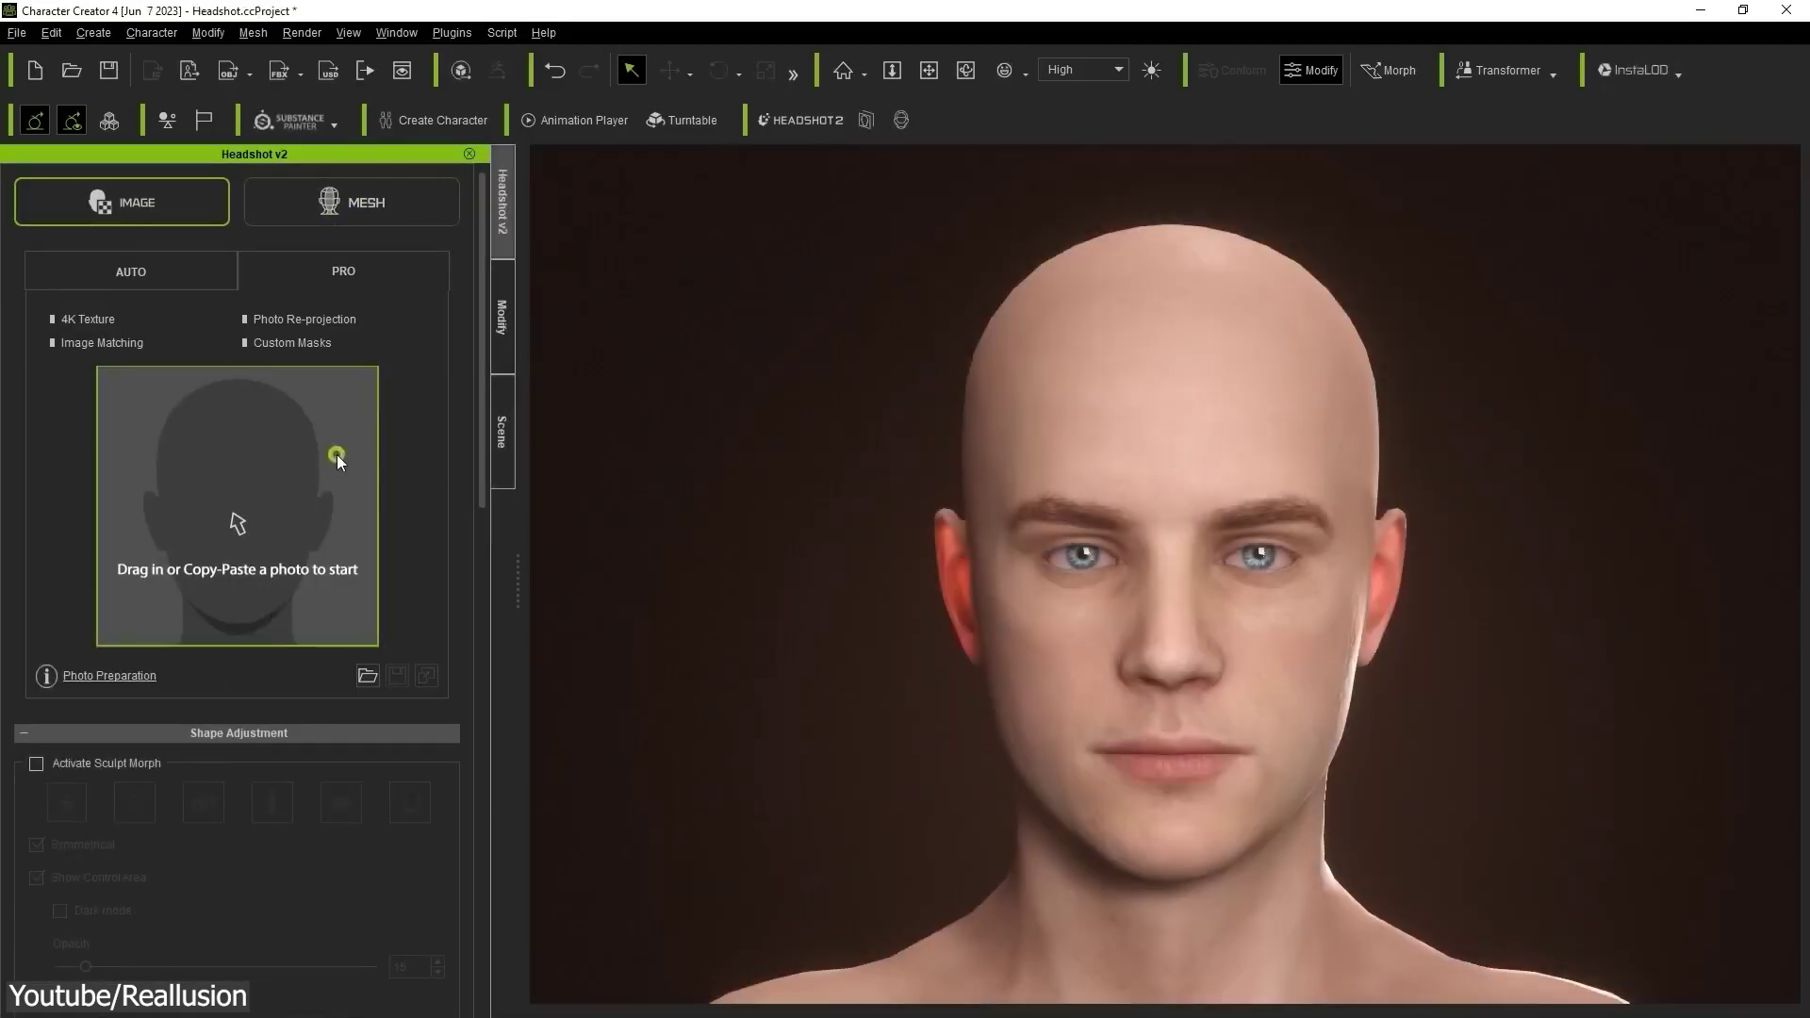
pyautogui.click(336, 454)
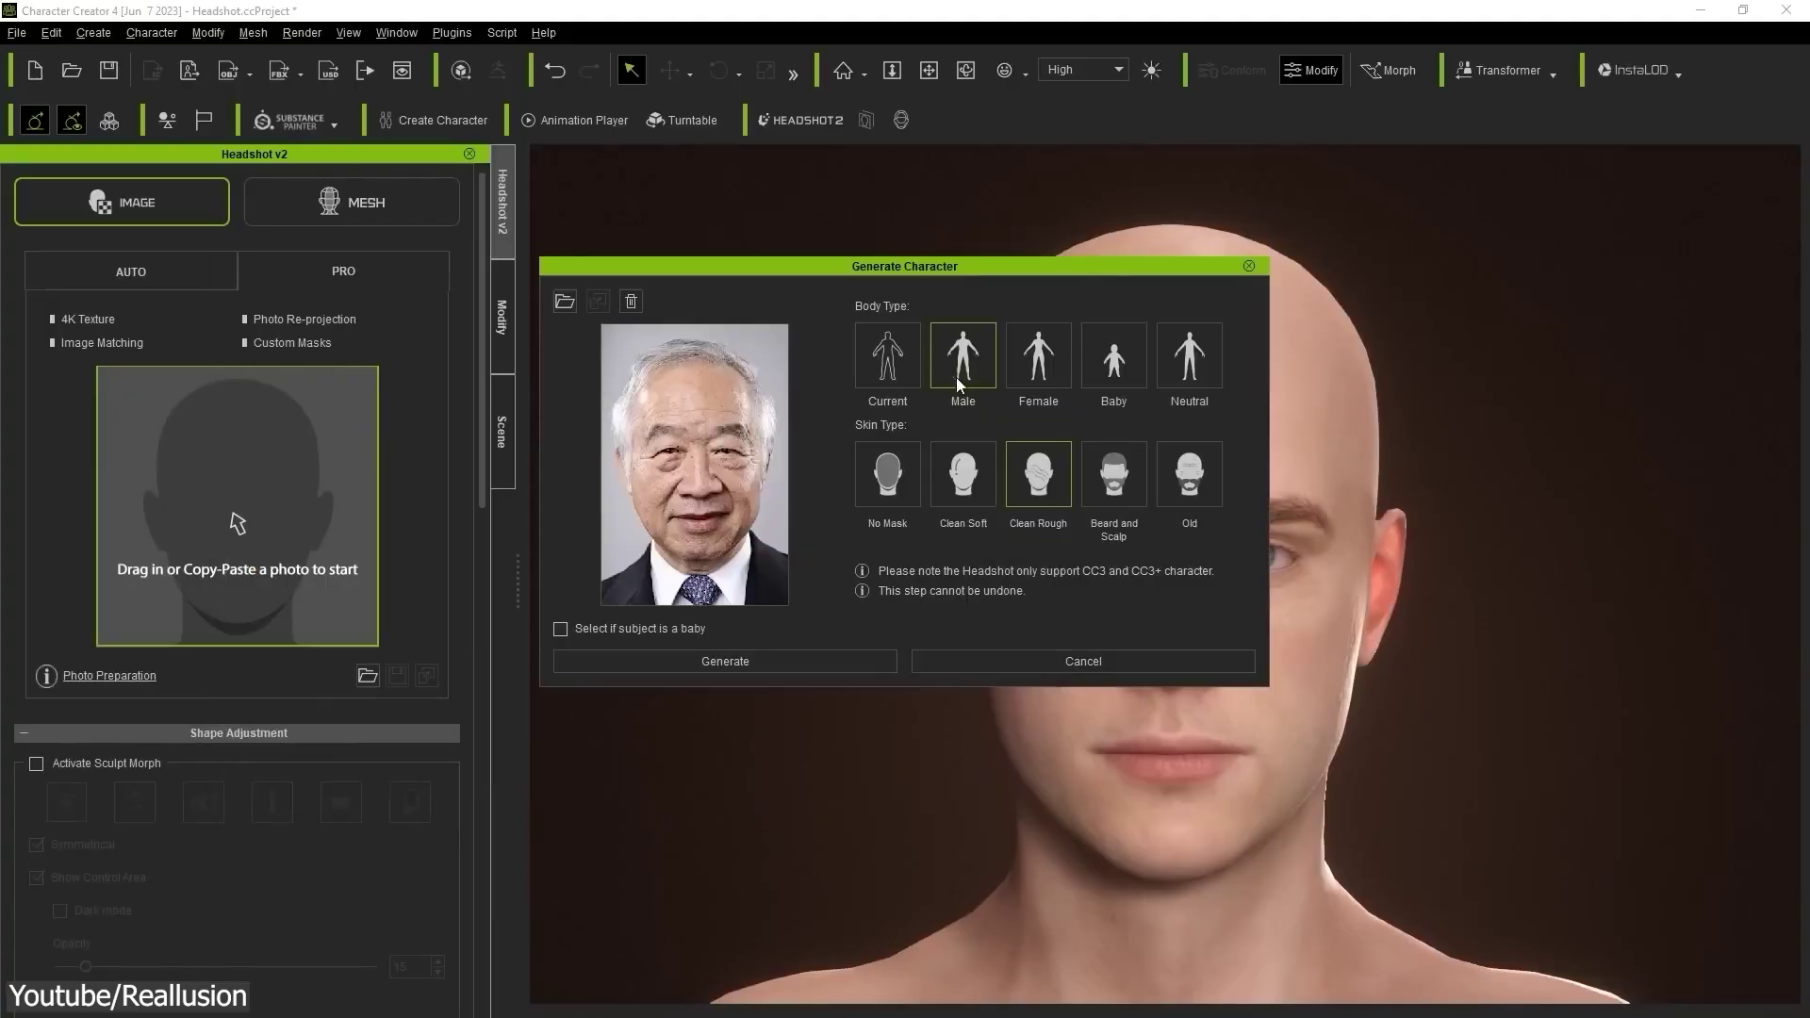
pyautogui.click(749, 661)
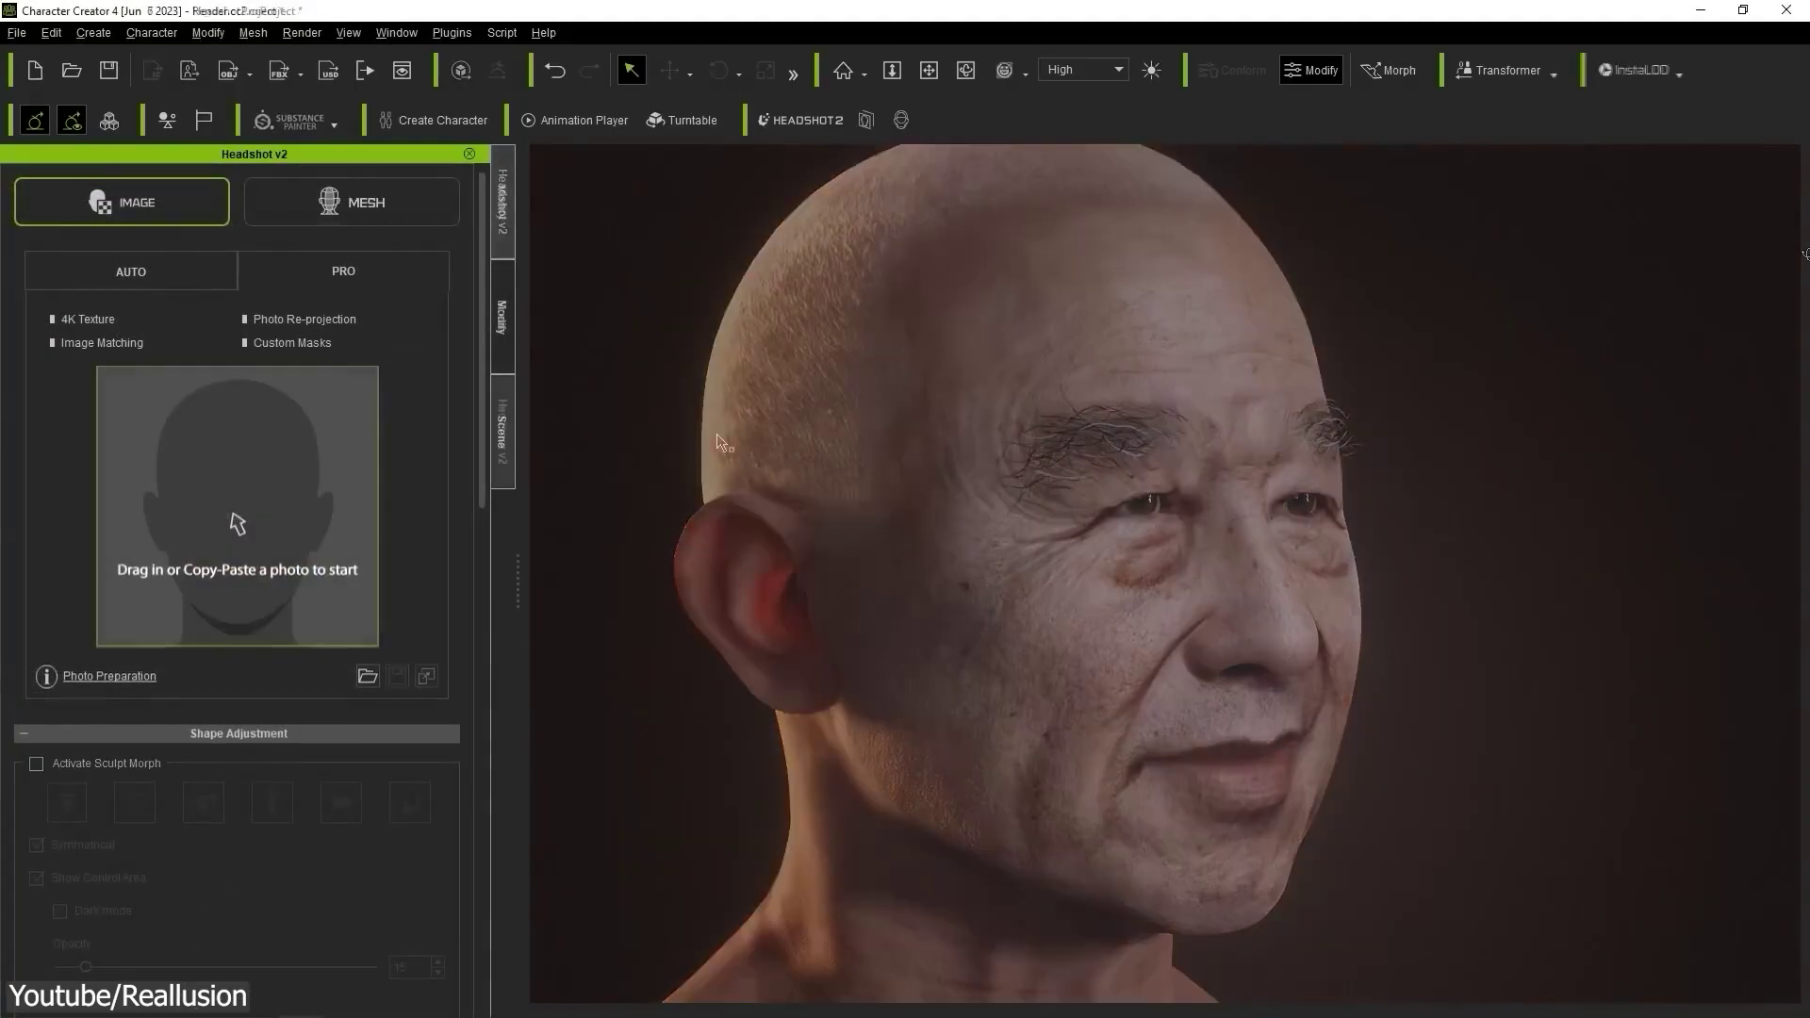
pyautogui.click(319, 215)
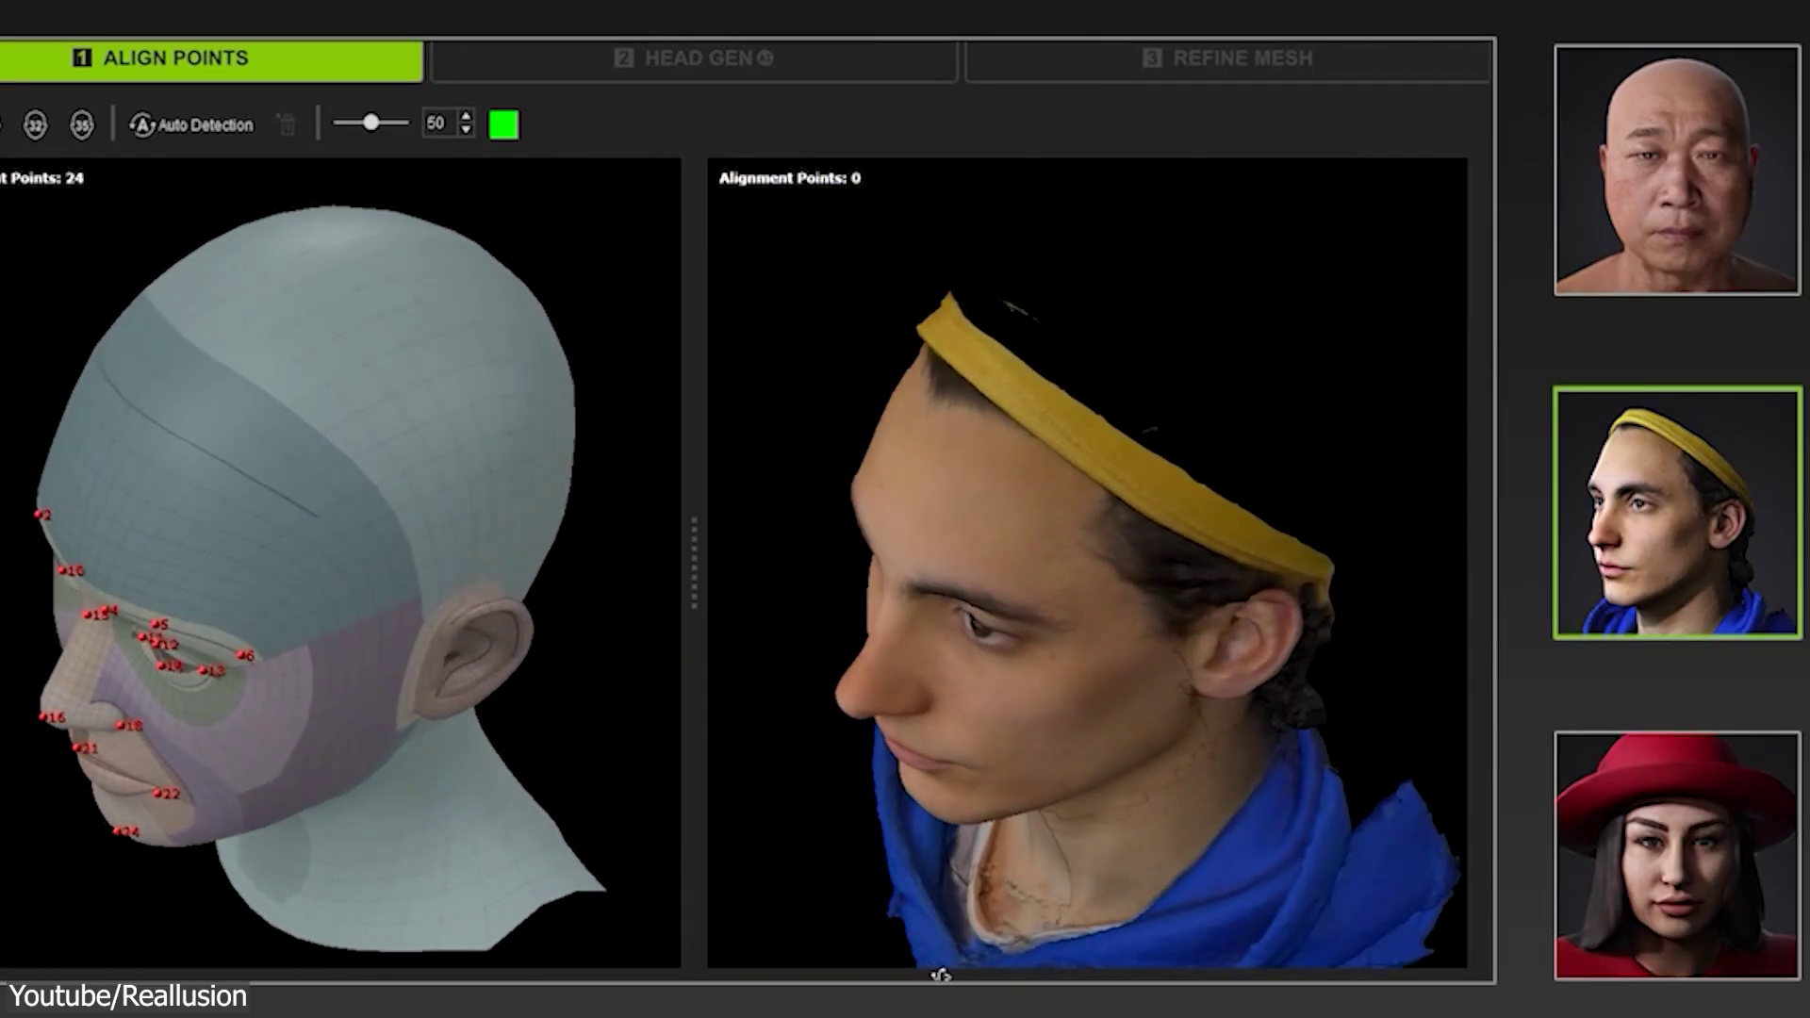
# Step: Auto-place the alignment points, then select Head.obj in the Source folder
pyautogui.click(137, 126)
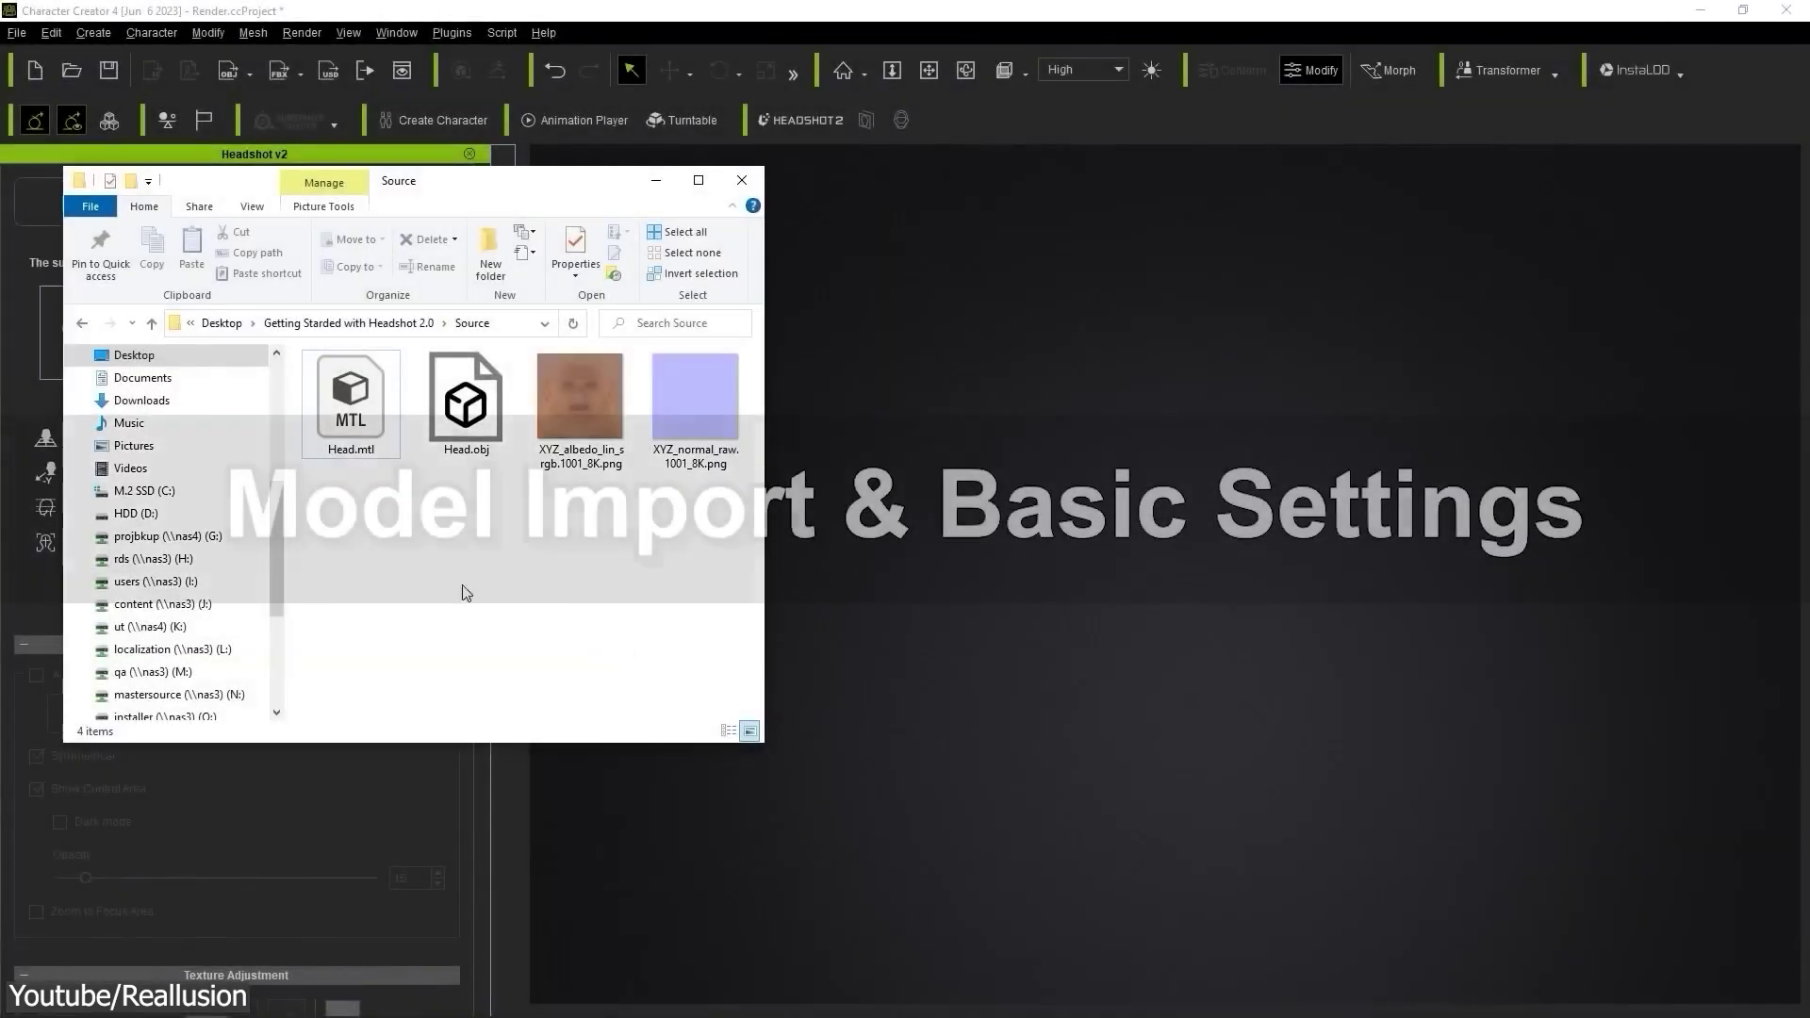
pyautogui.click(504, 391)
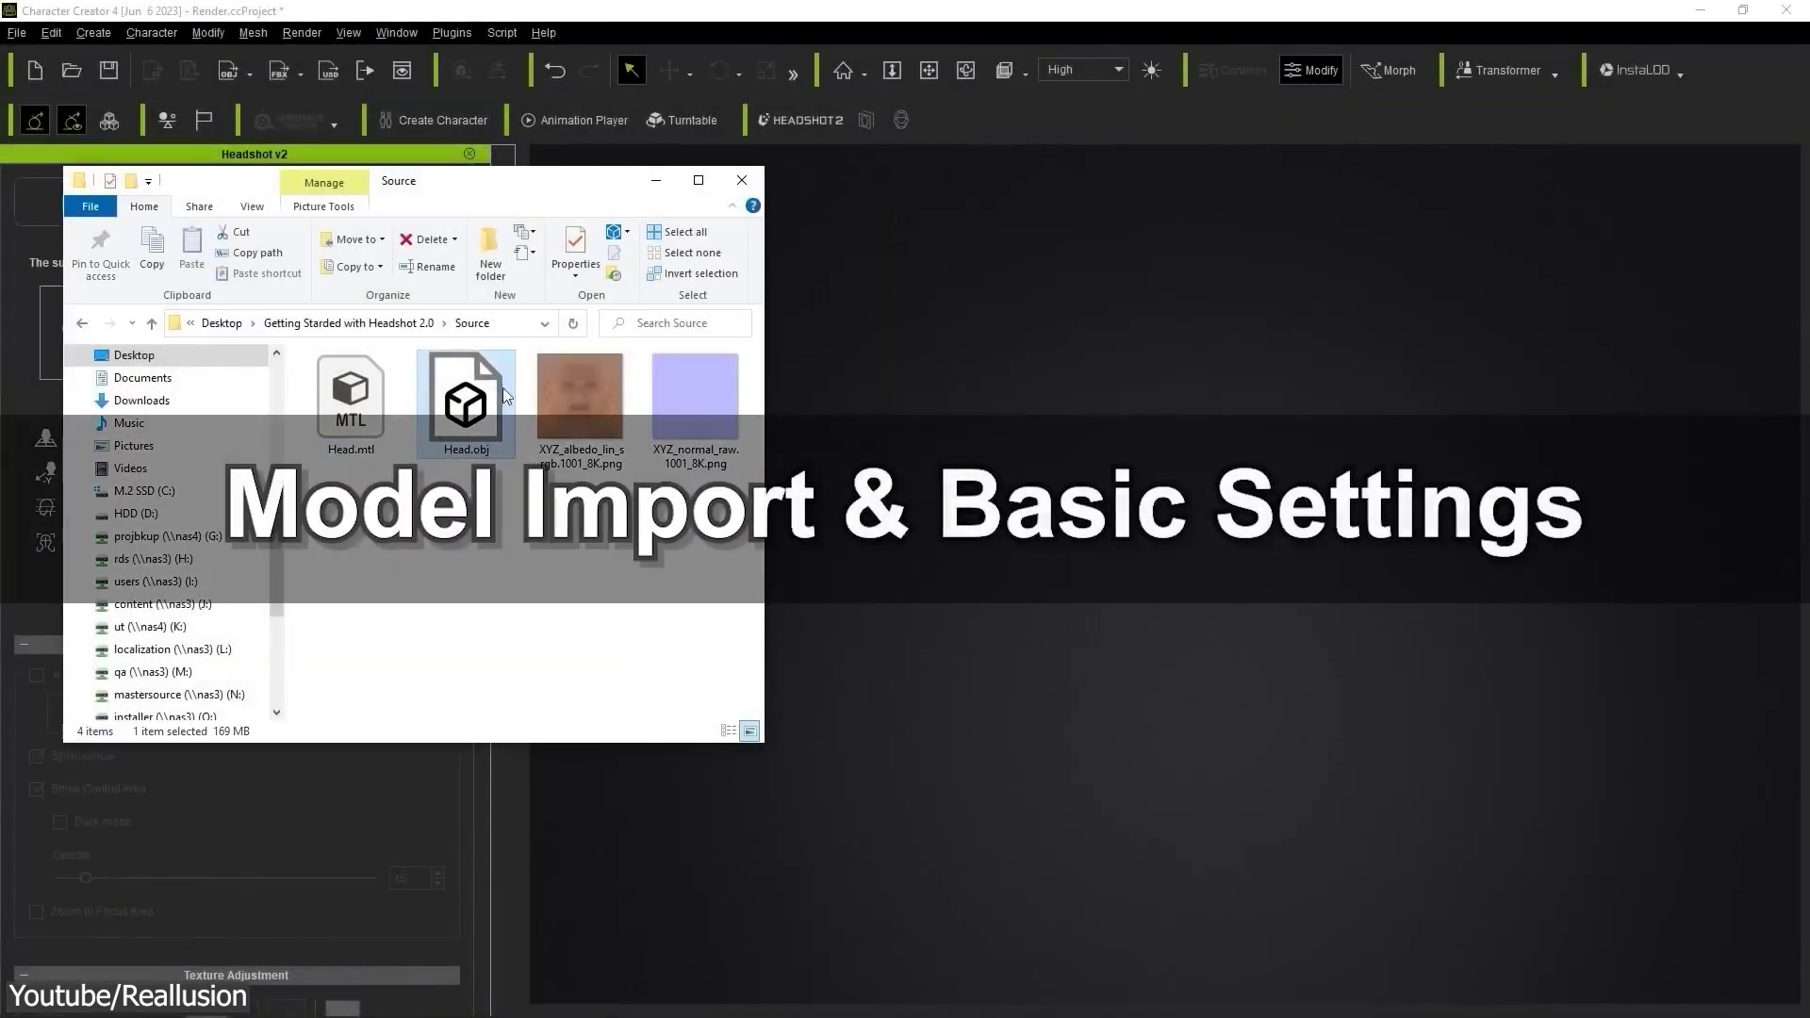
# Step: Import Head.obj and apply XYZ_albedo_lin_srgb.1001_8K.png as its Base Color texture
pyautogui.moveTo(1098, 773); pyautogui.dragTo(1095, 769)
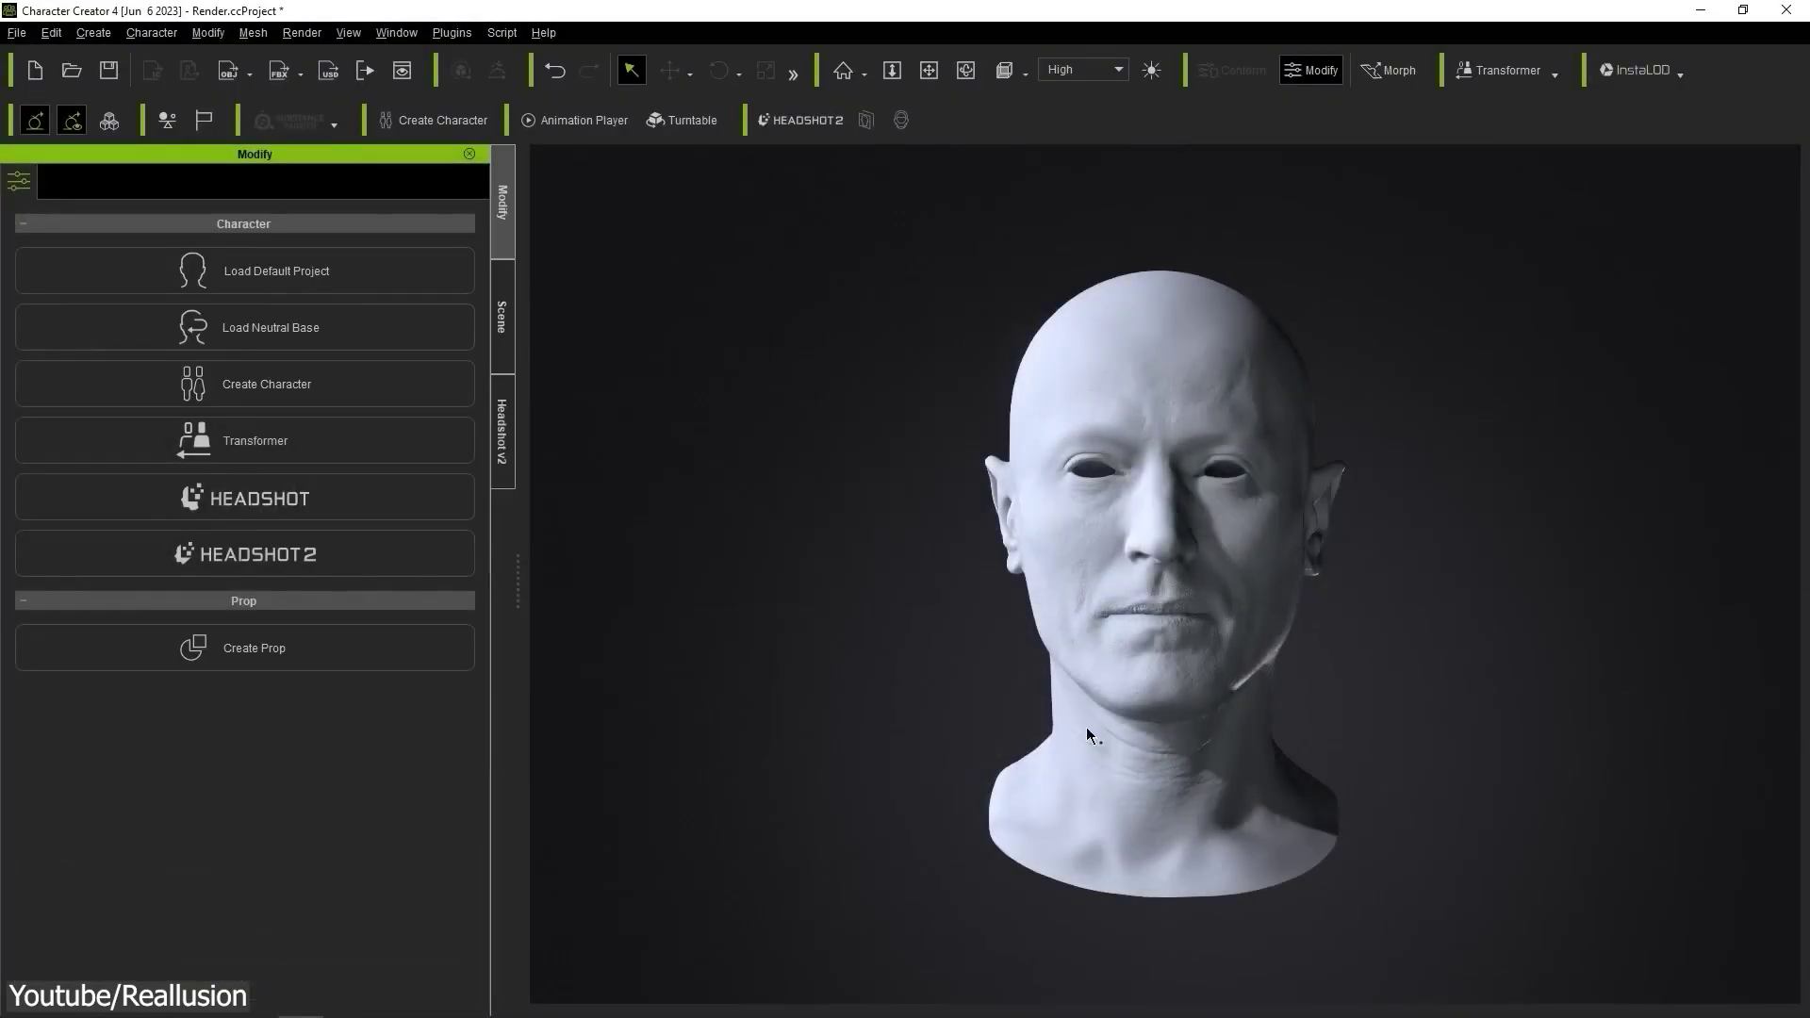
pyautogui.click(1079, 356)
pyautogui.click(91, 182)
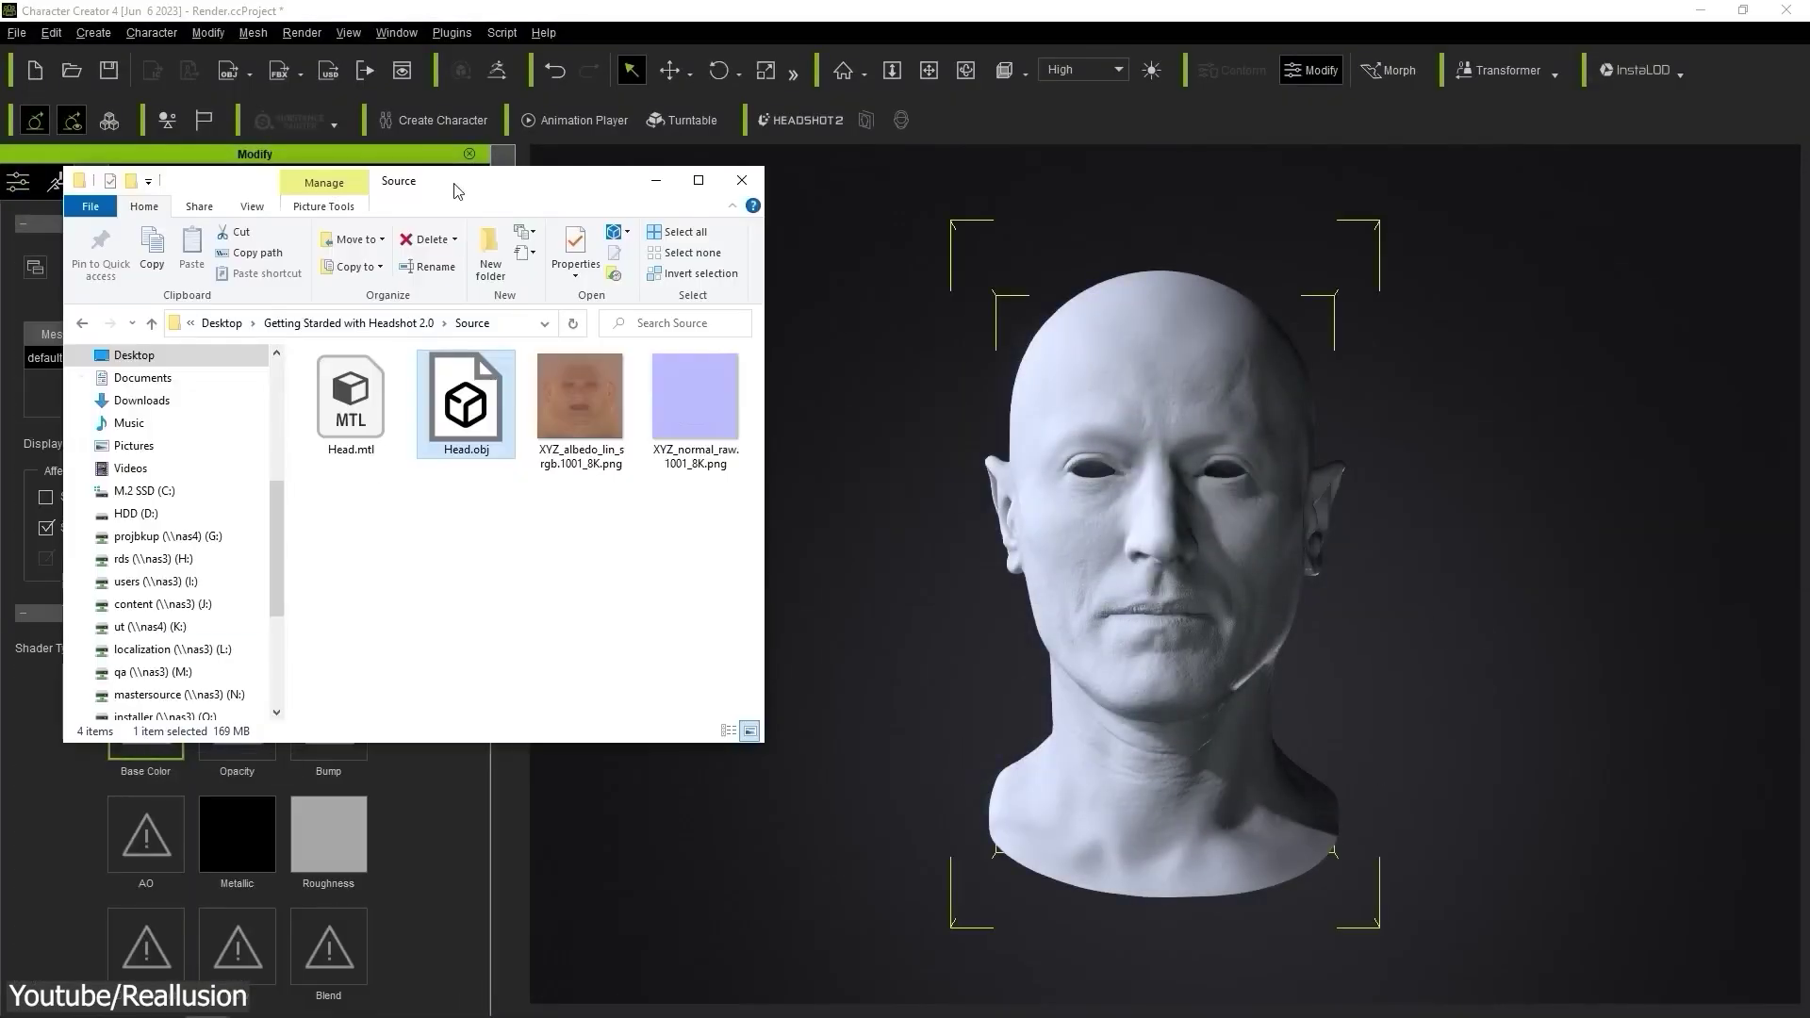
pyautogui.moveTo(556, 299); pyautogui.dragTo(146, 721)
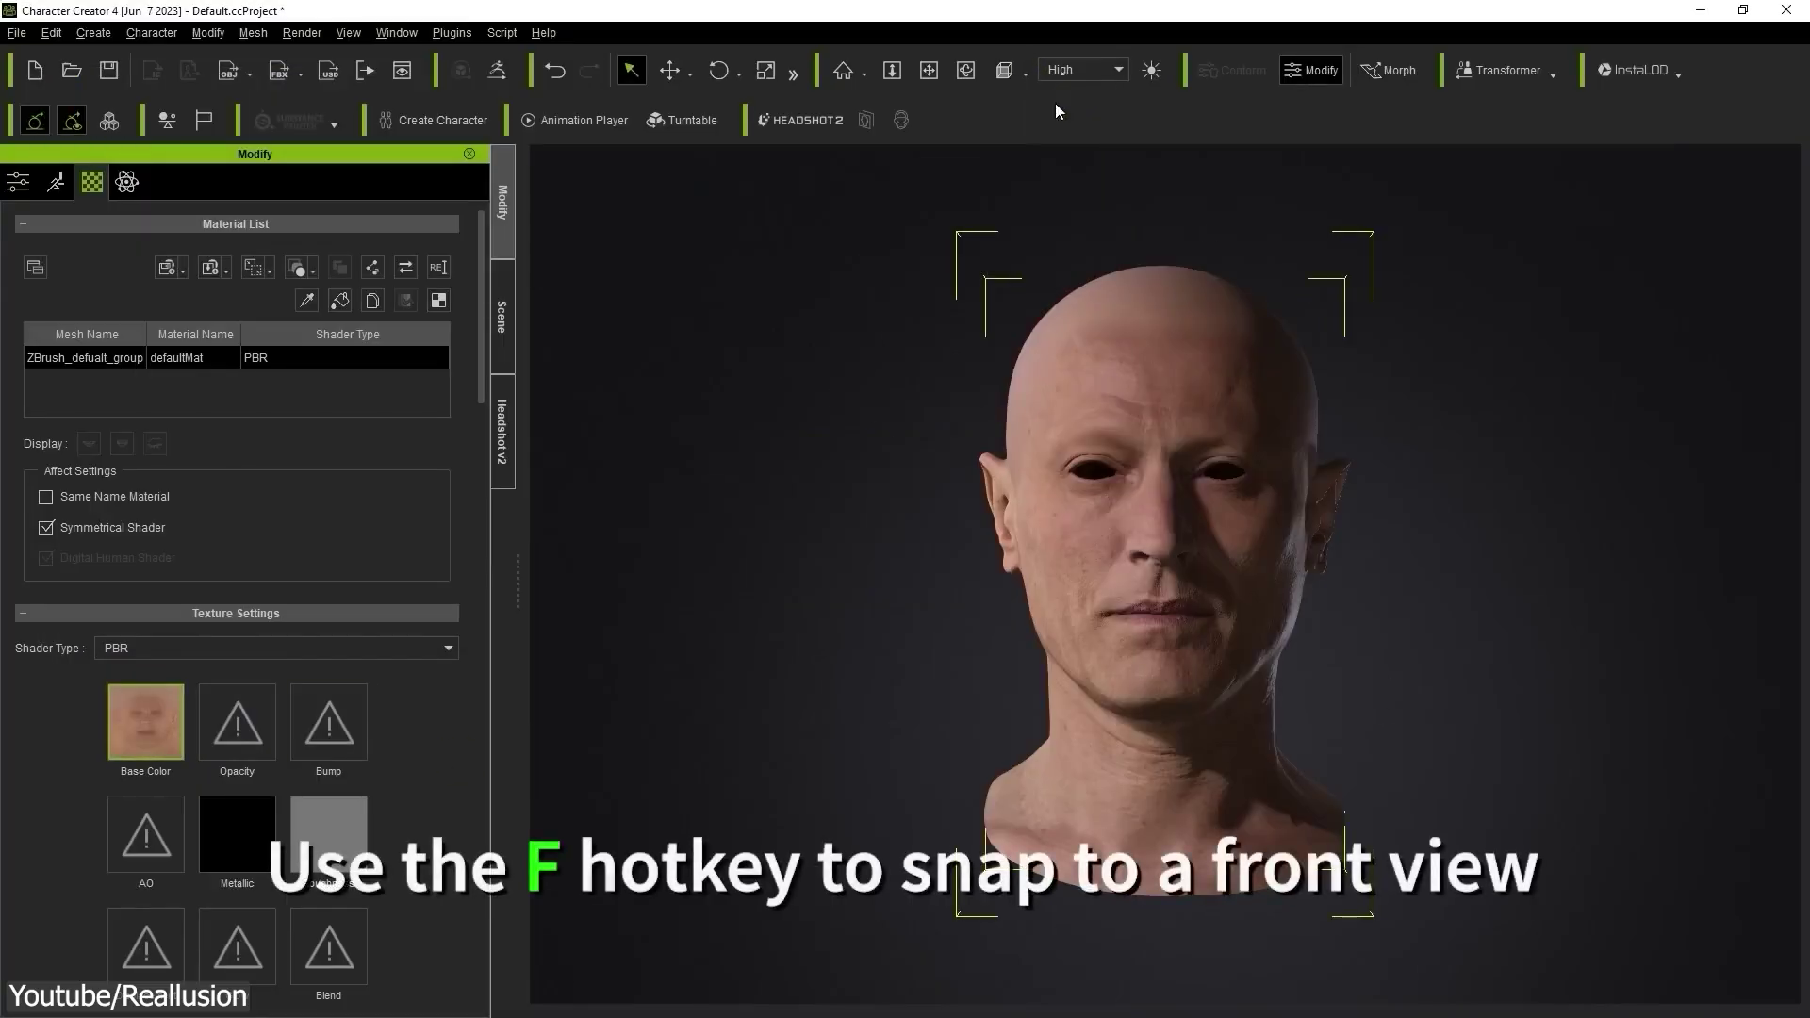
pyautogui.moveTo(1197, 886)
pyautogui.mouseDown()
pyautogui.moveTo(1272, 881)
pyautogui.moveTo(1199, 878)
pyautogui.mouseUp()
pyautogui.hotkey('ctrl', 'z')
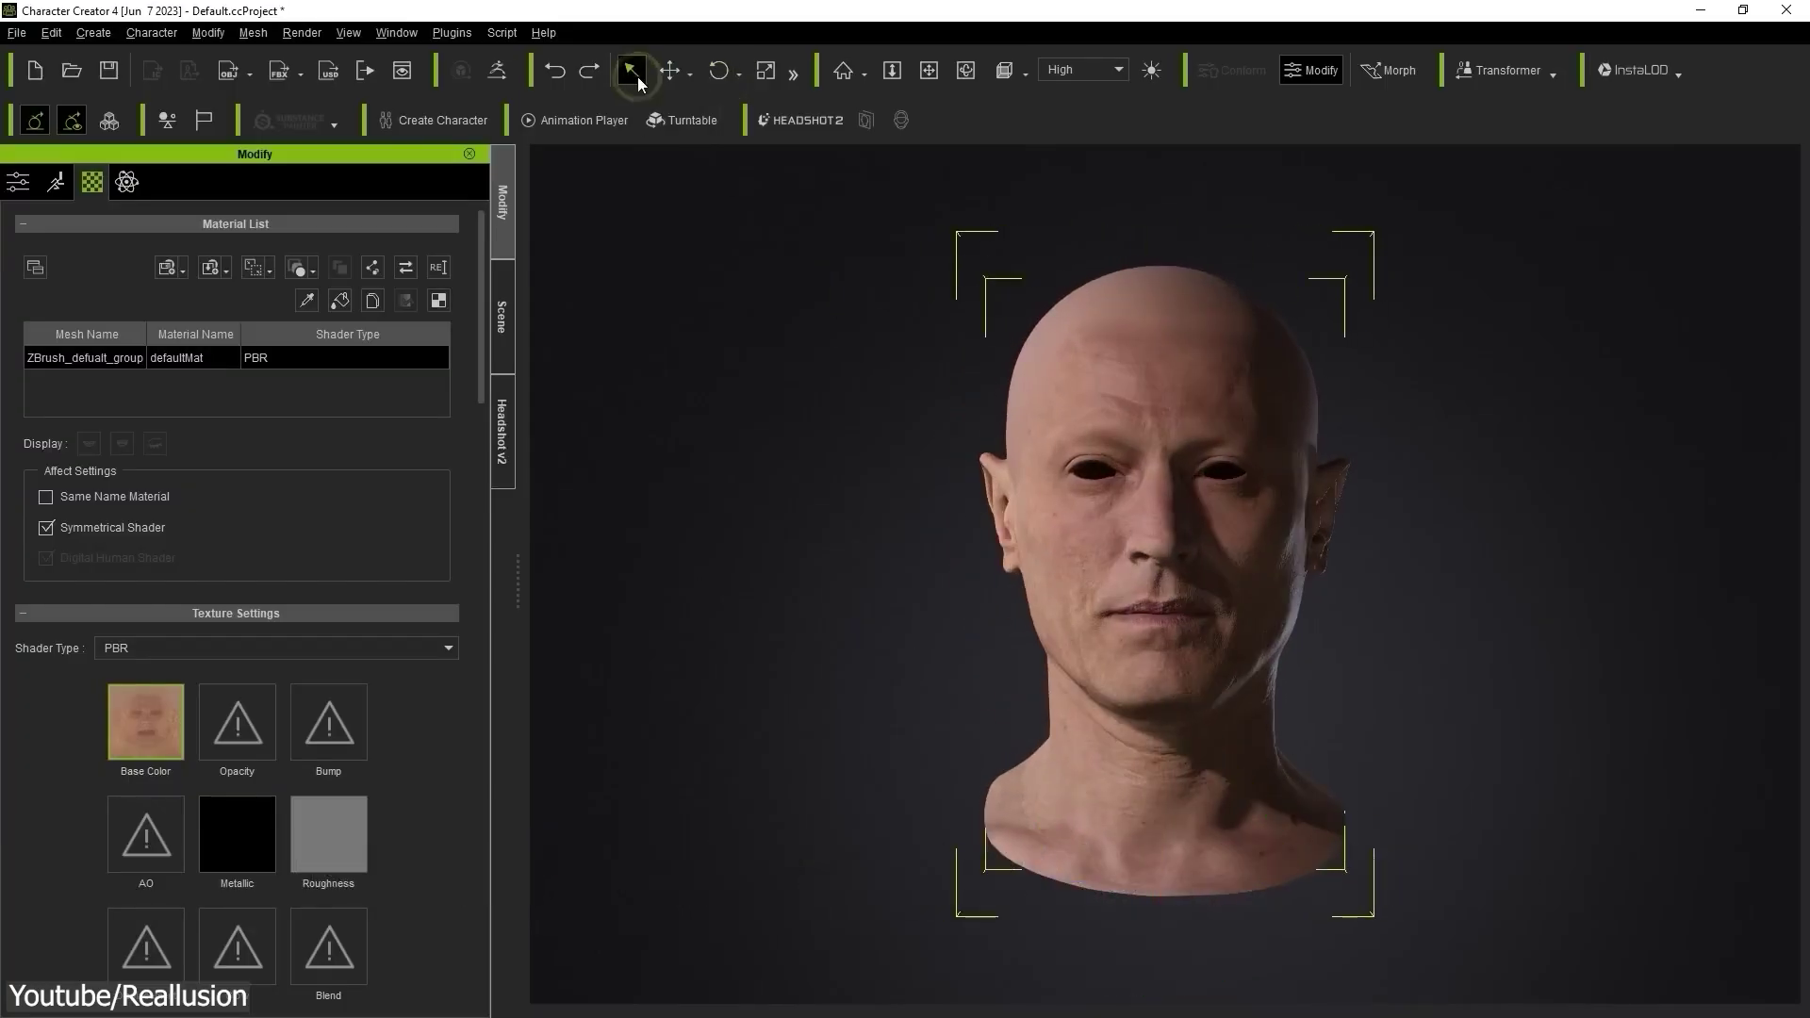
# Step: Open Headshot v2 for the imported head and launch Start Head Generation in MESH mode
pyautogui.click(505, 465)
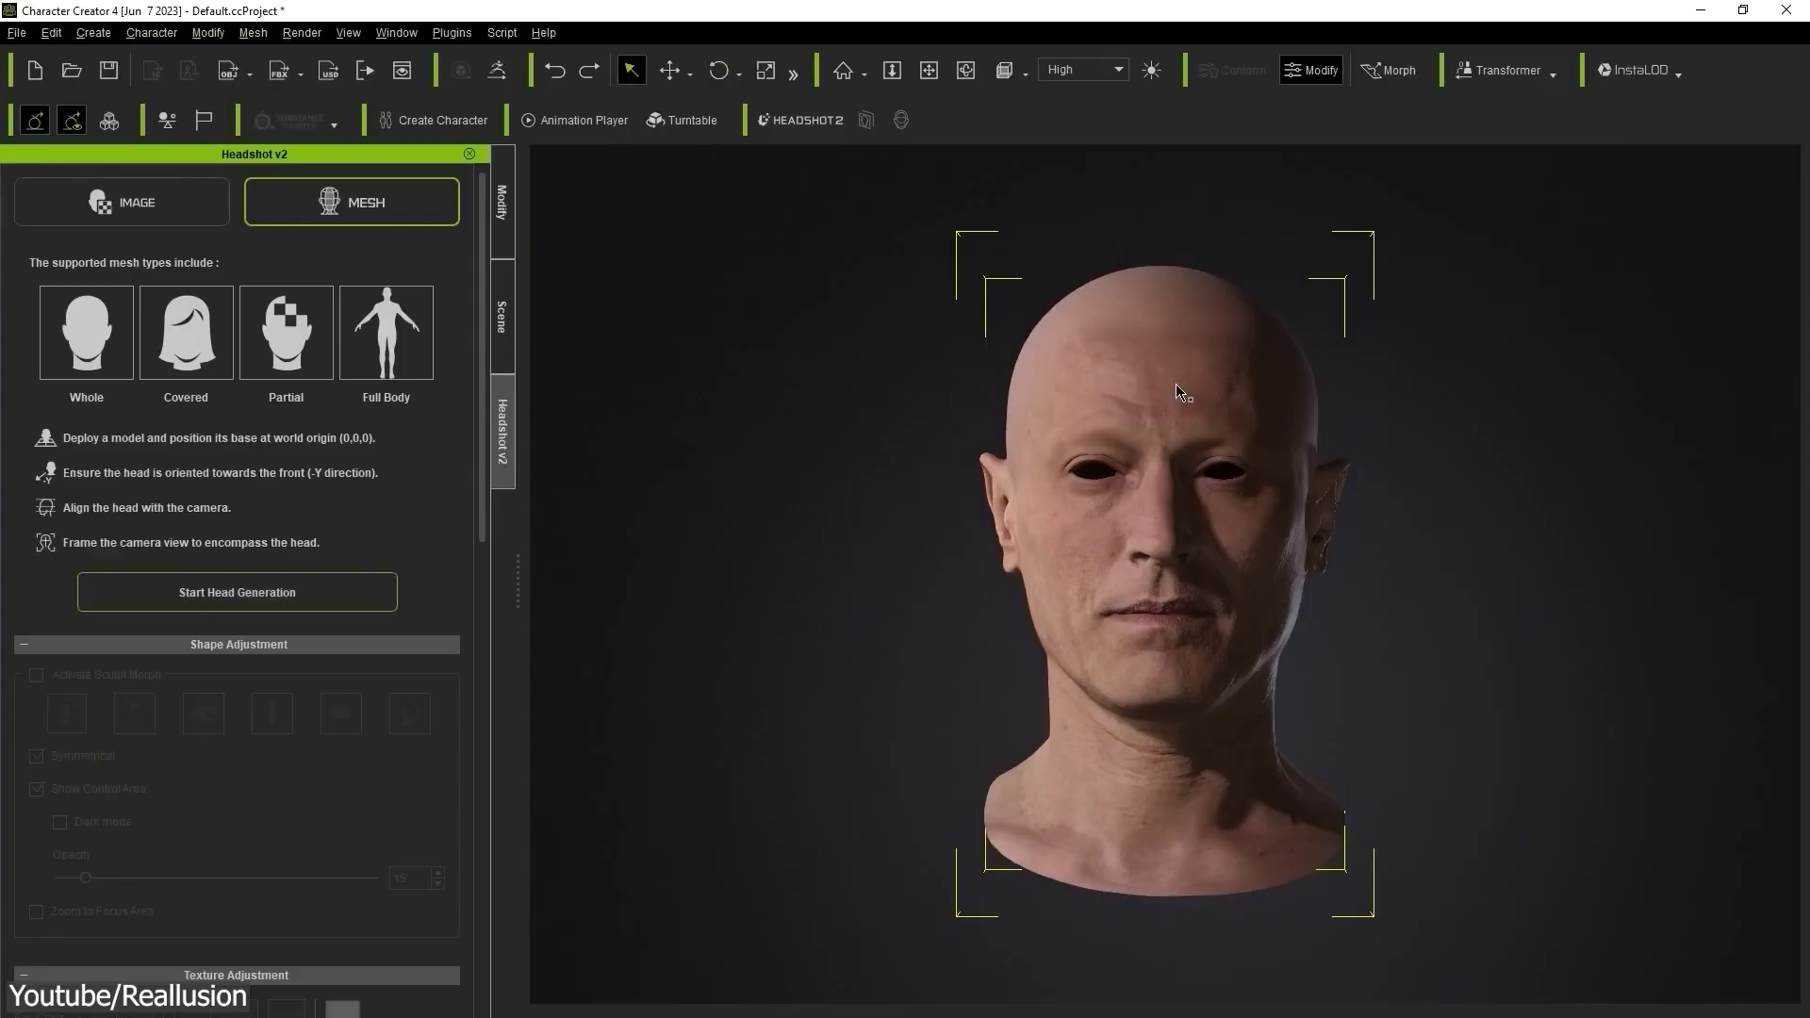
pyautogui.click(253, 603)
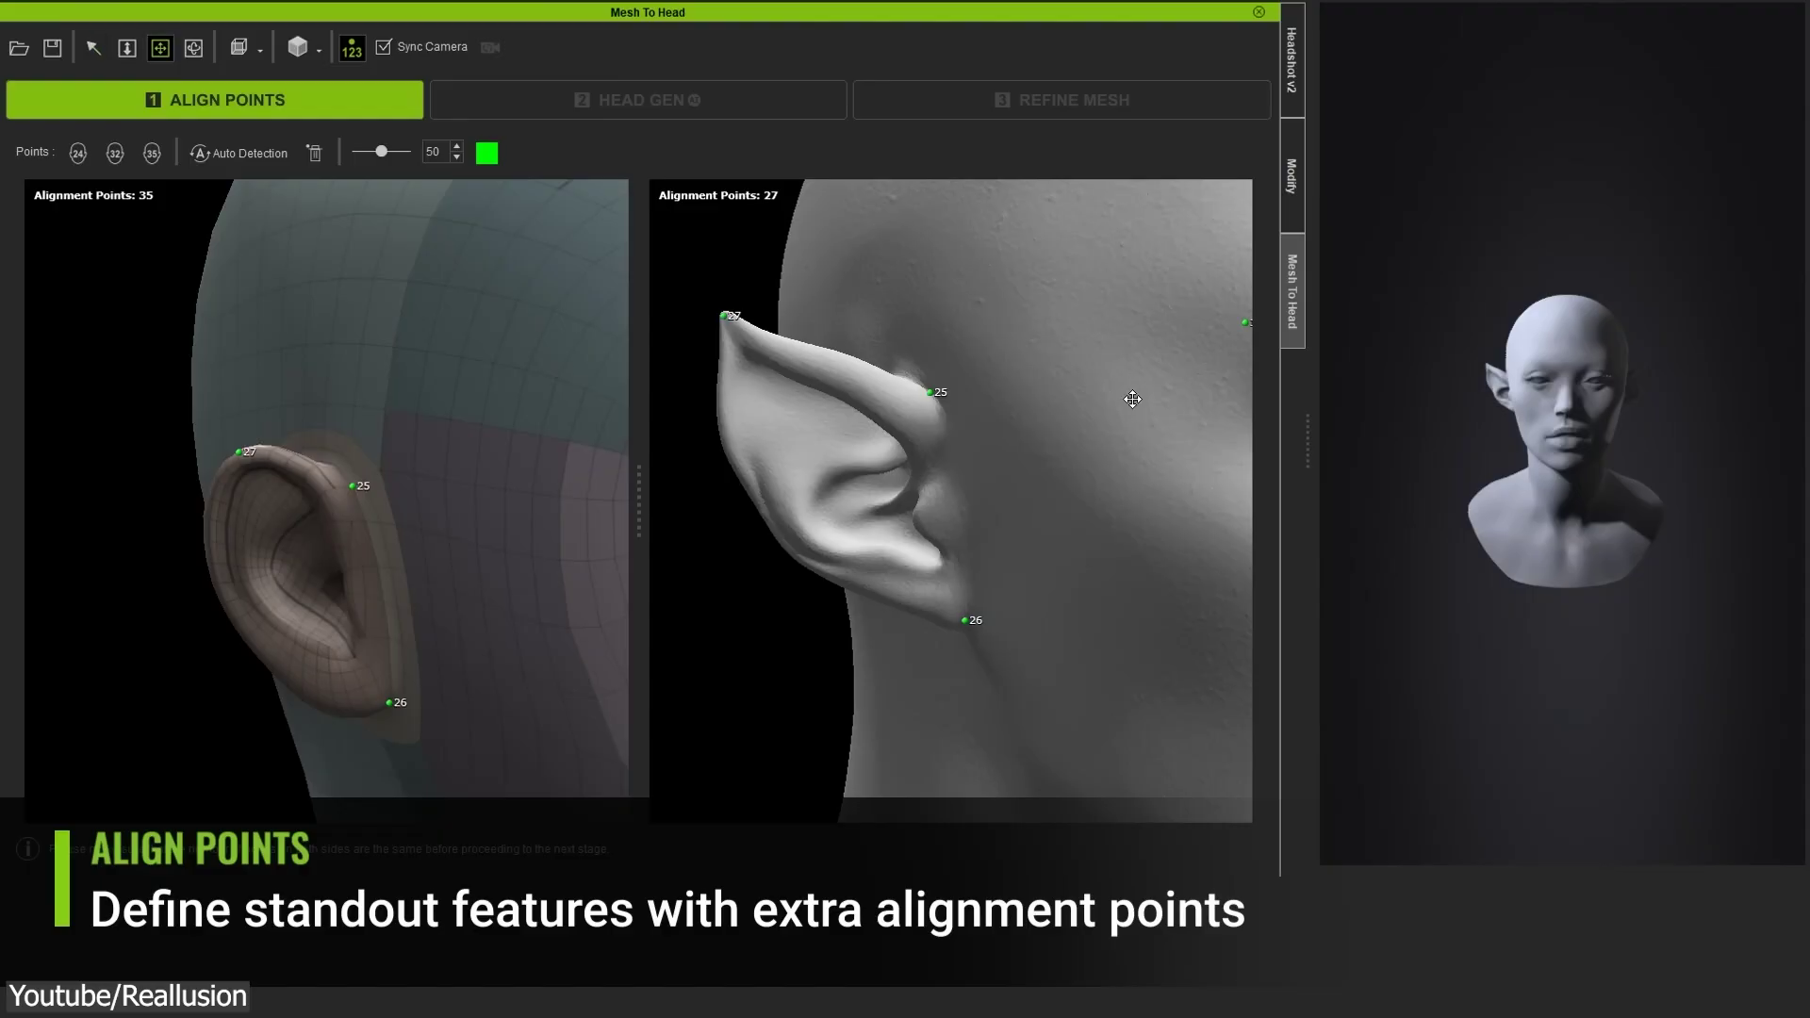
# Step: Place extra alignment points on the base and pointed ears, the goblin's head, and both necks
pyautogui.click(205, 586)
pyautogui.click(737, 481)
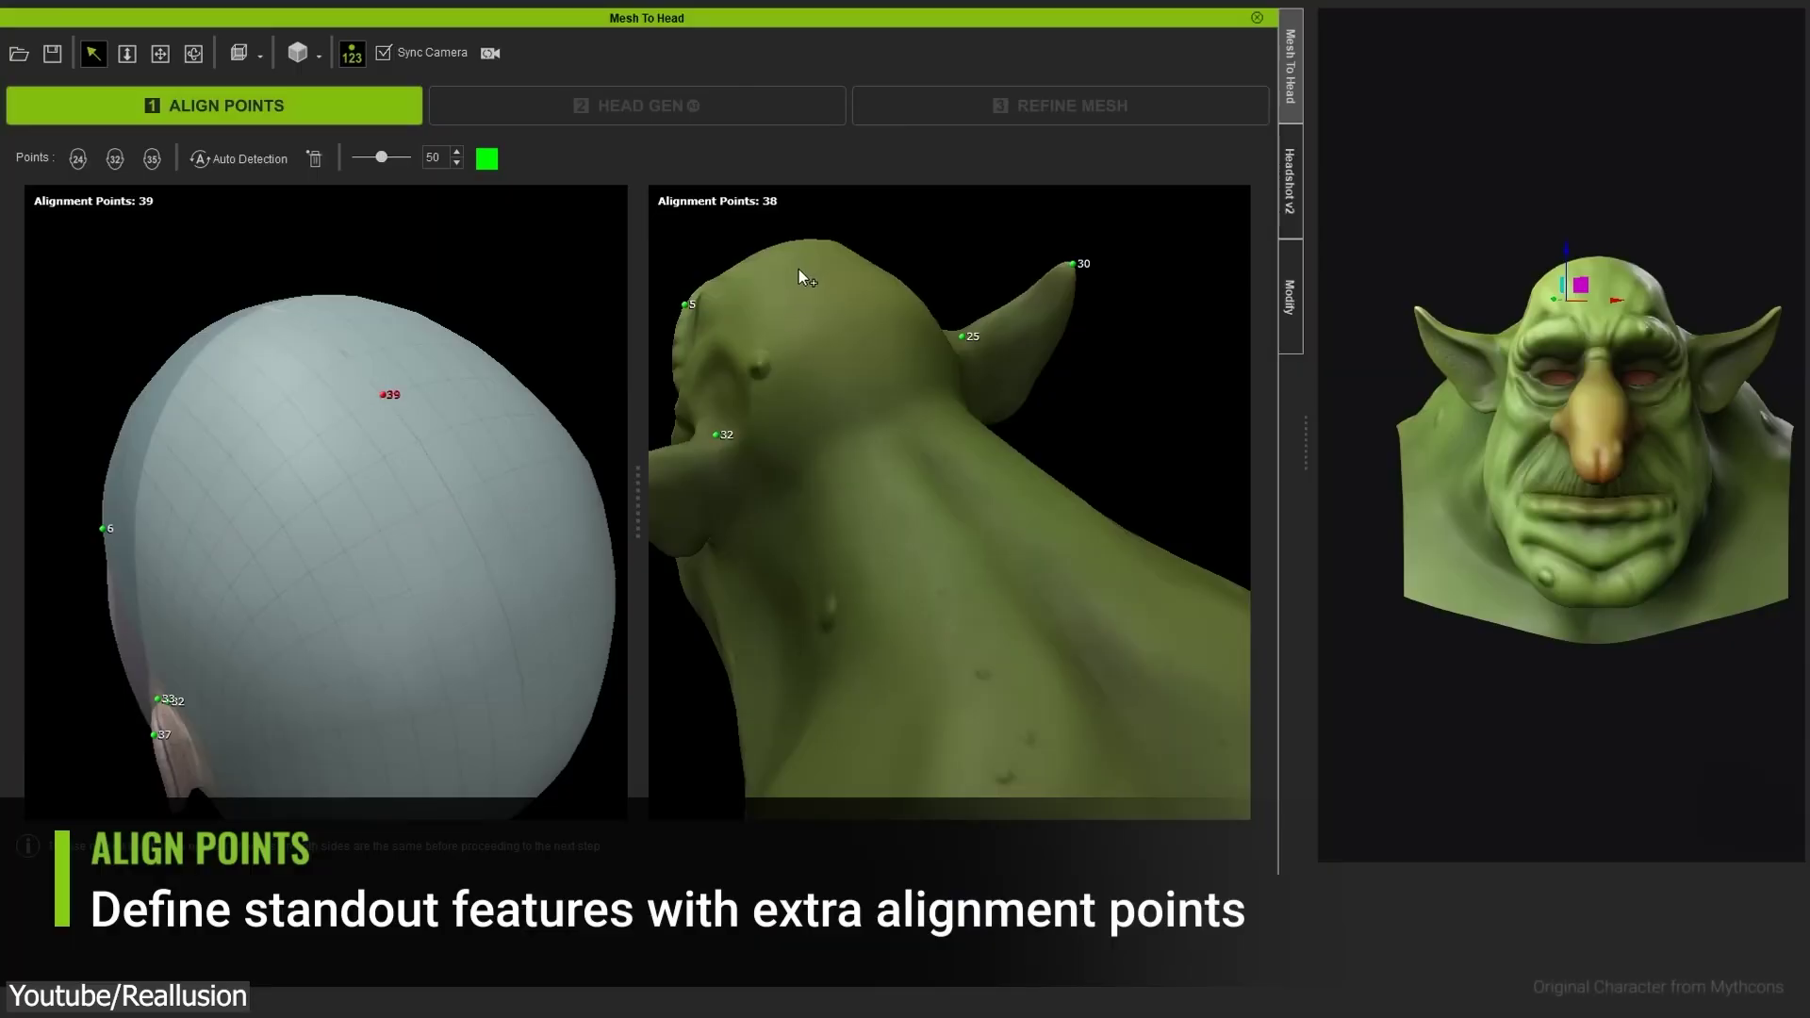
pyautogui.click(796, 266)
pyautogui.click(341, 608)
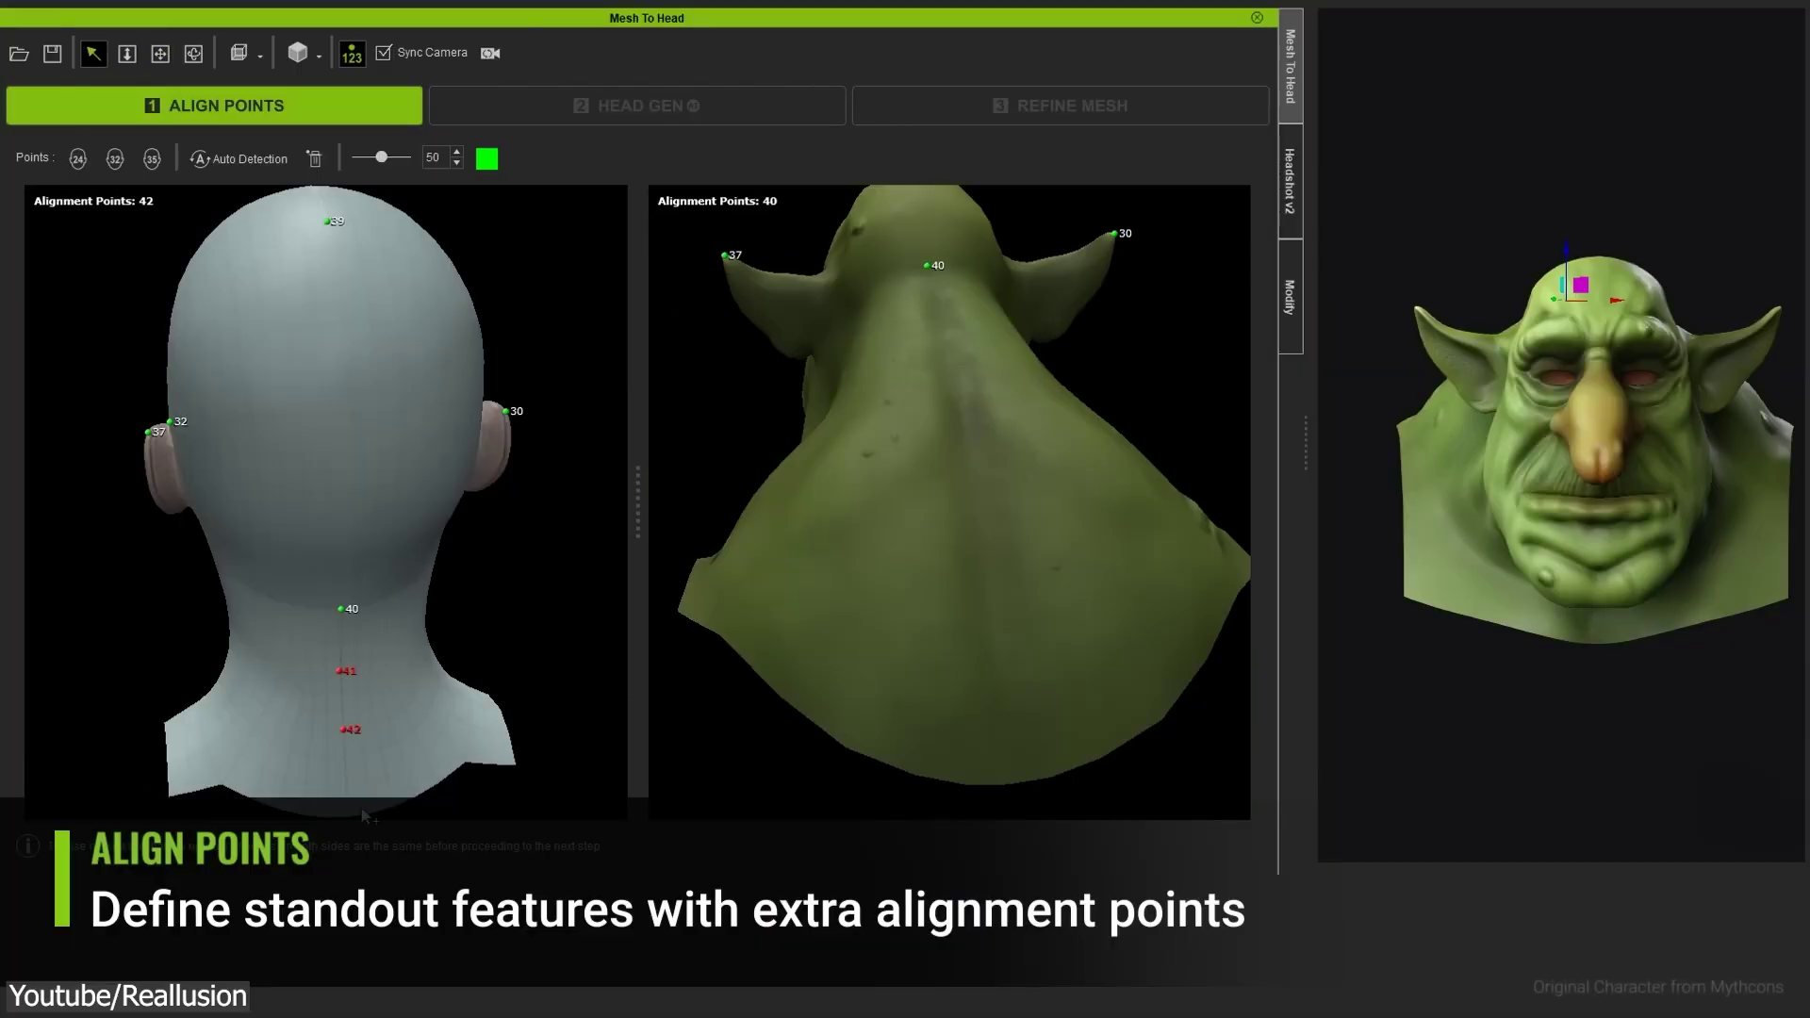
pyautogui.click(954, 377)
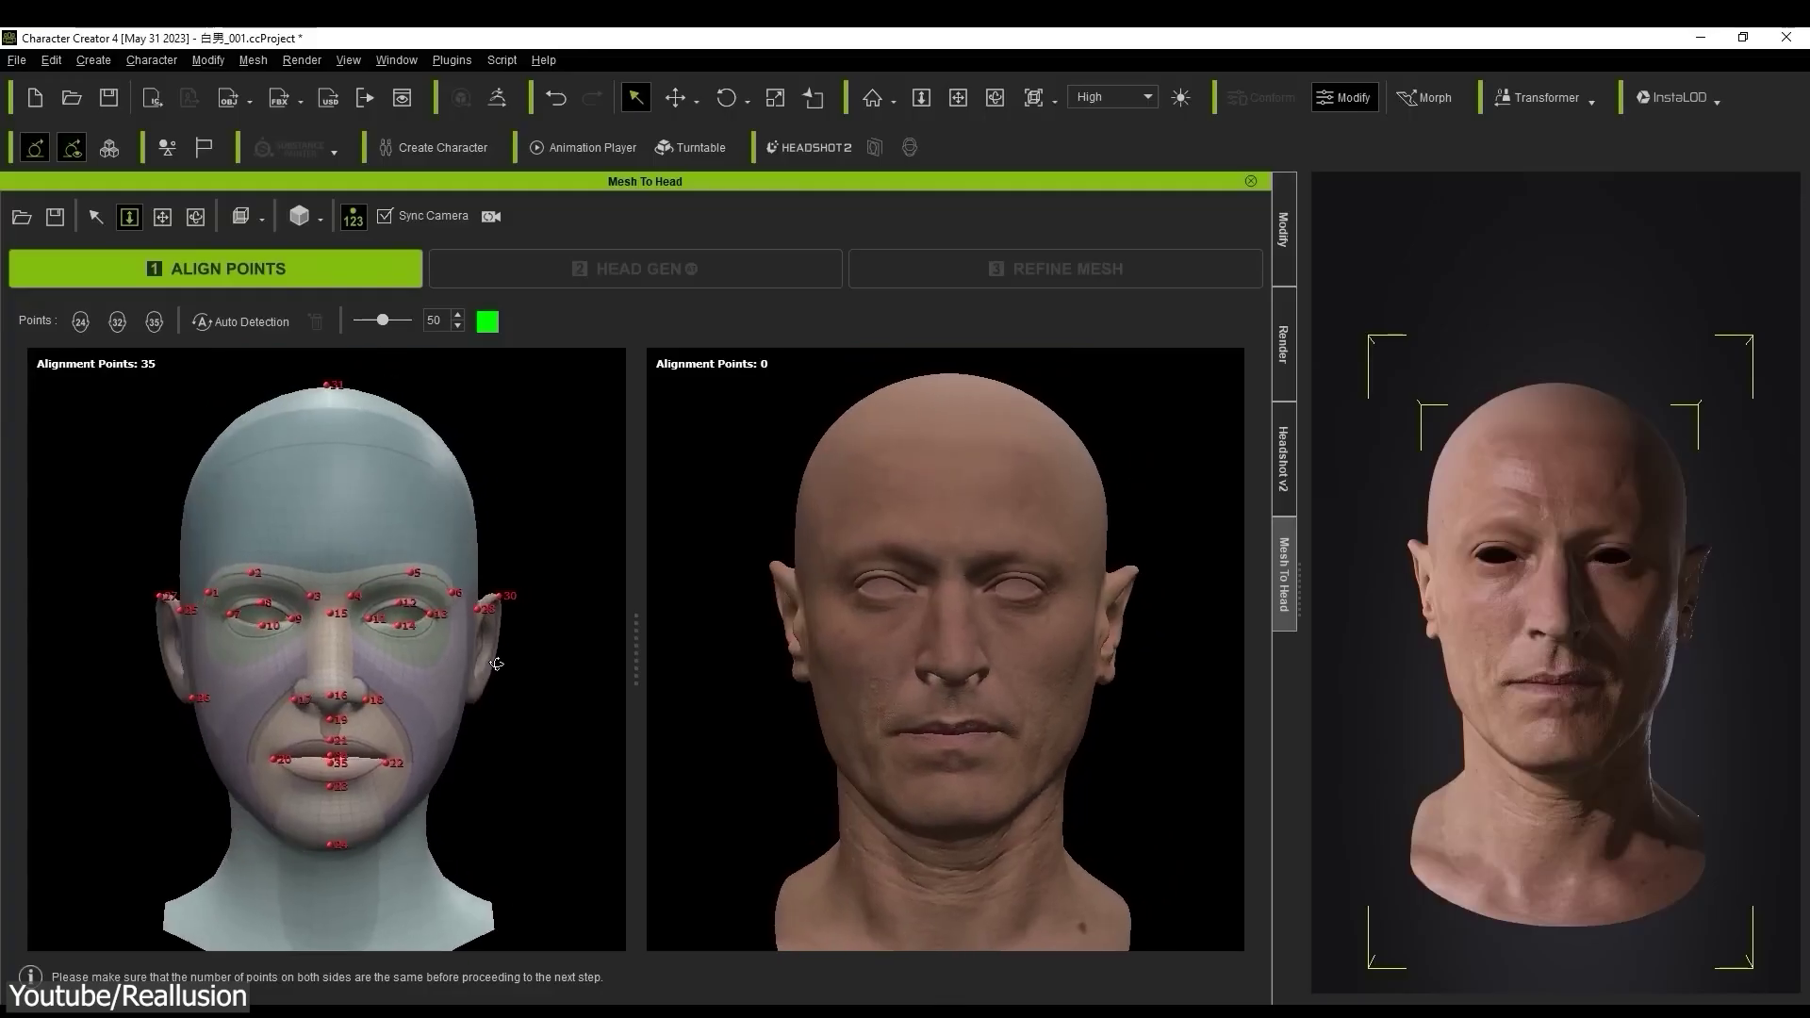
# Step: Restore the removed brow alignment point so the base head keeps 32 points
pyautogui.moveTo(496, 664); pyautogui.dragTo(443, 660)
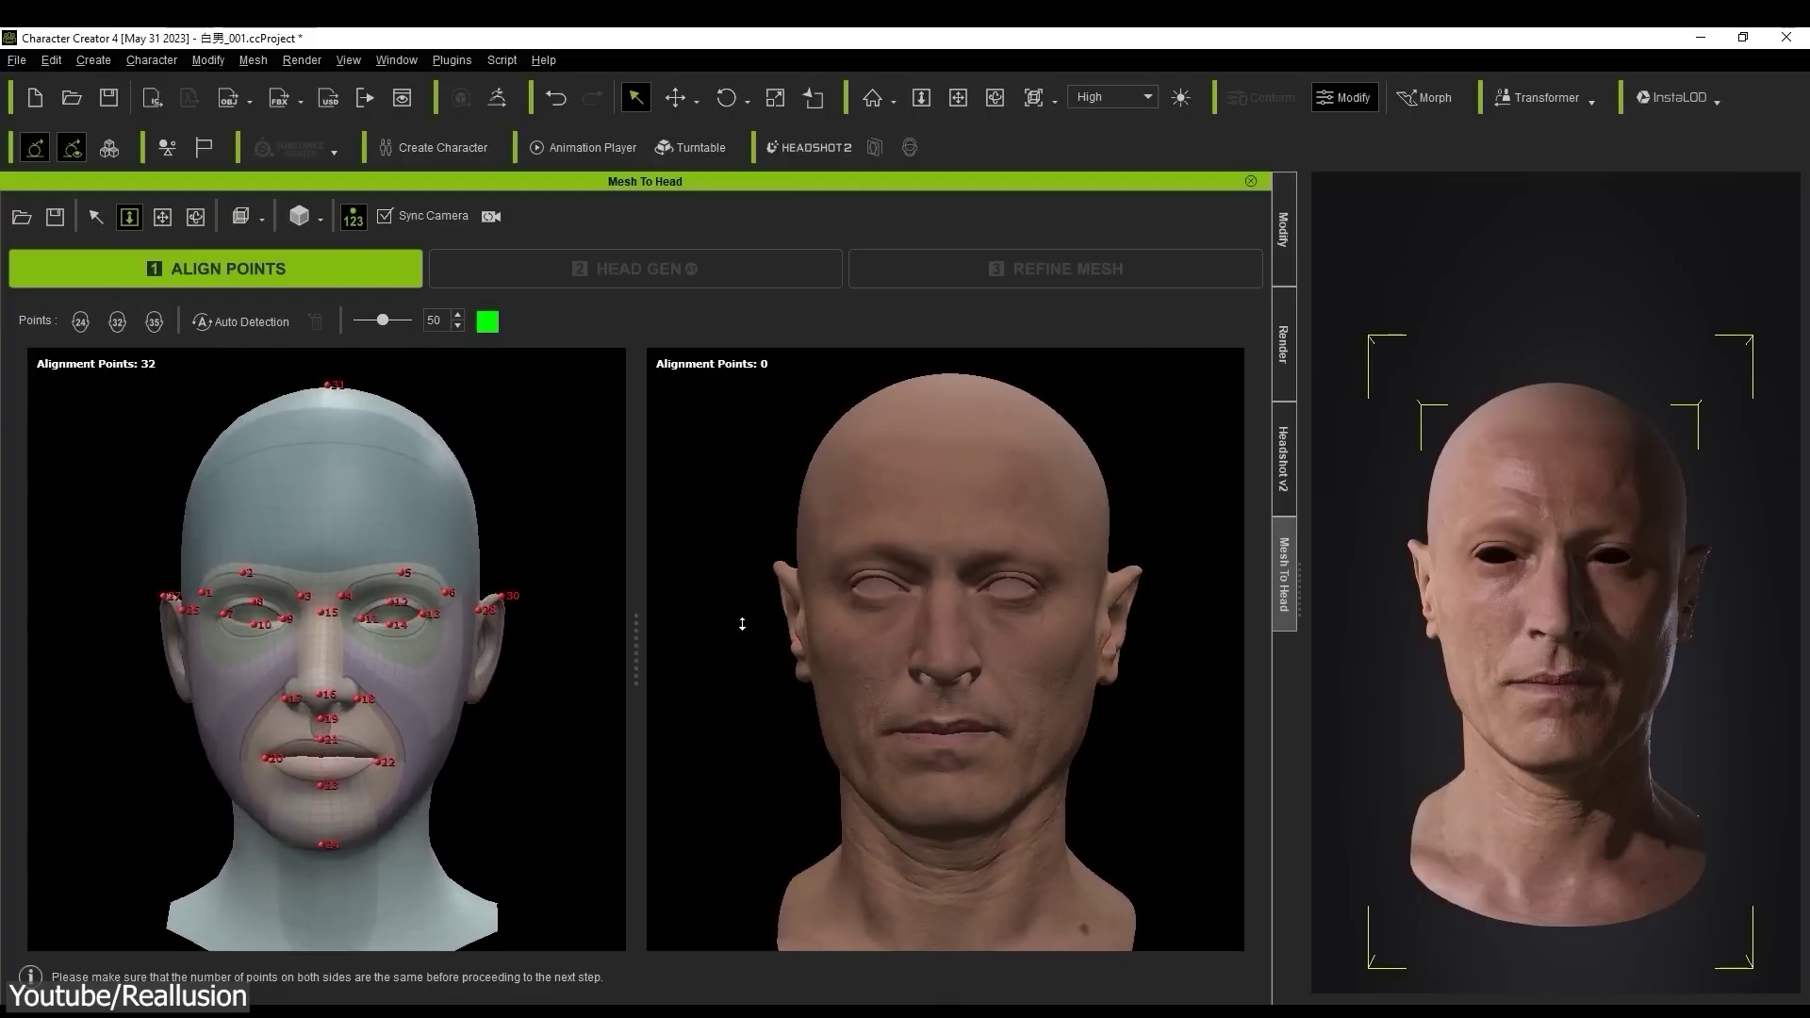
pyautogui.scroll(5, 796, 614)
pyautogui.scroll(-2, 1003, 676)
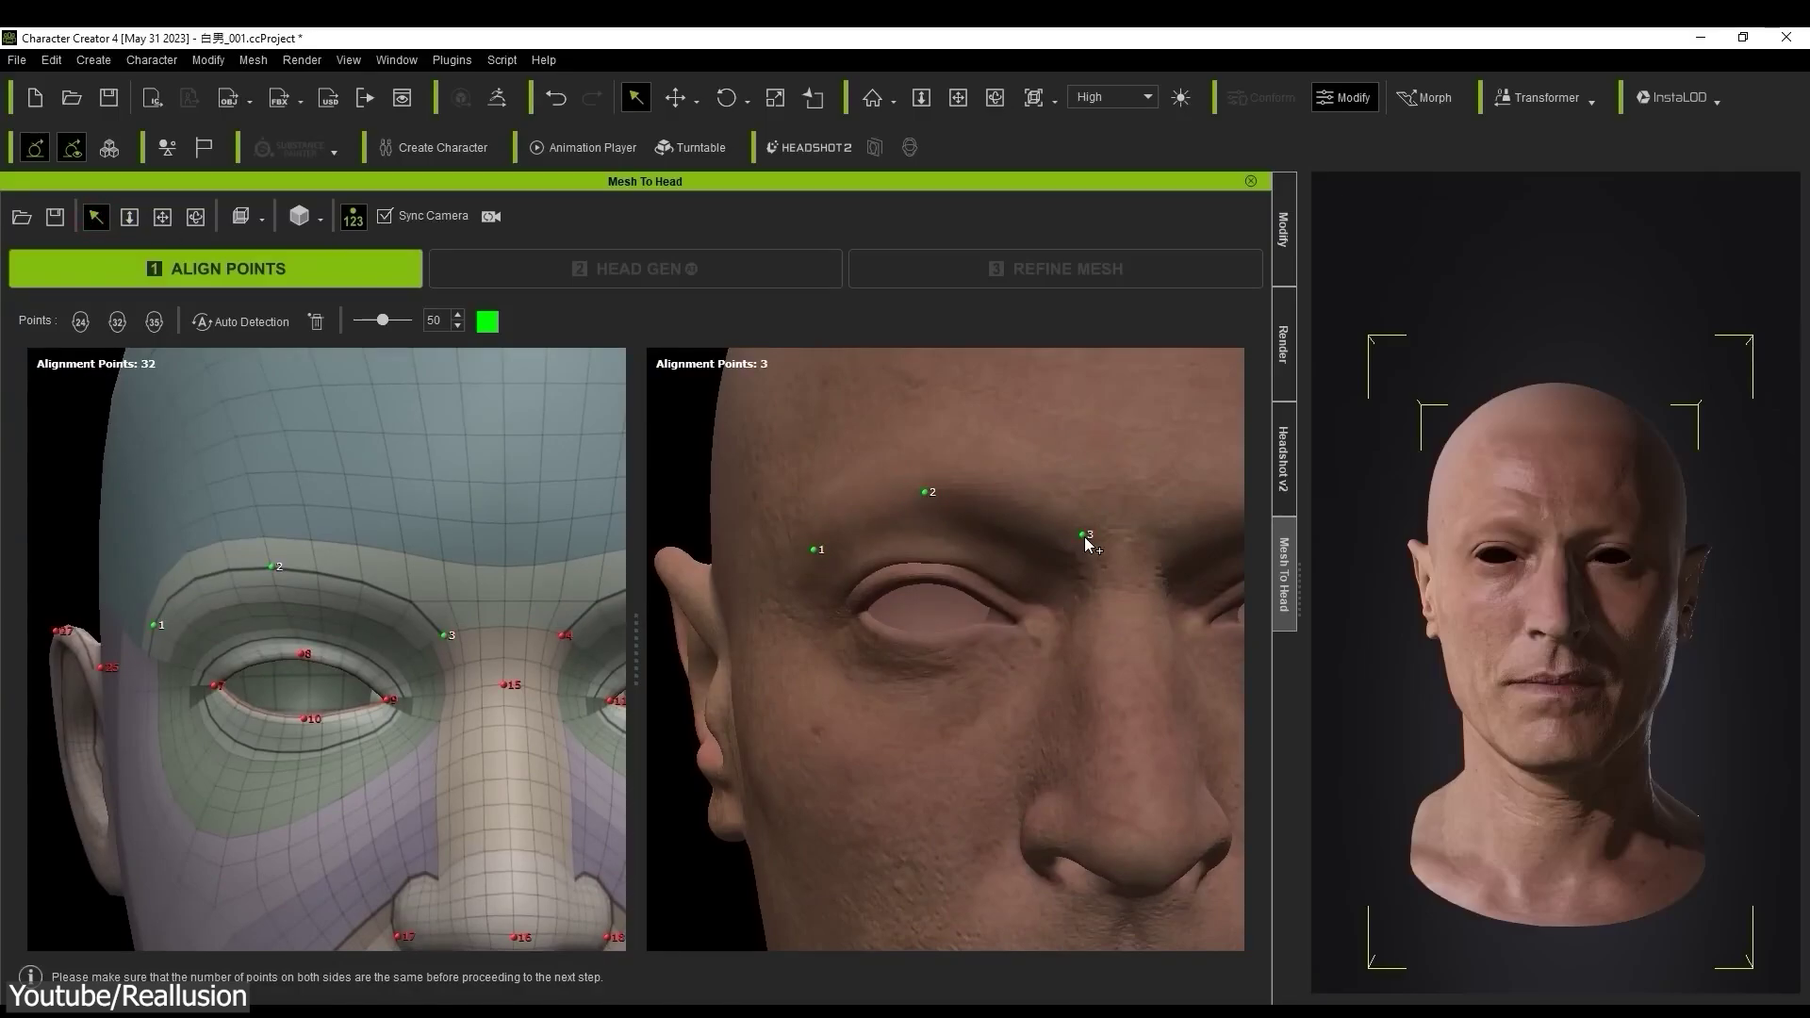
pyautogui.scroll(3, 848, 565)
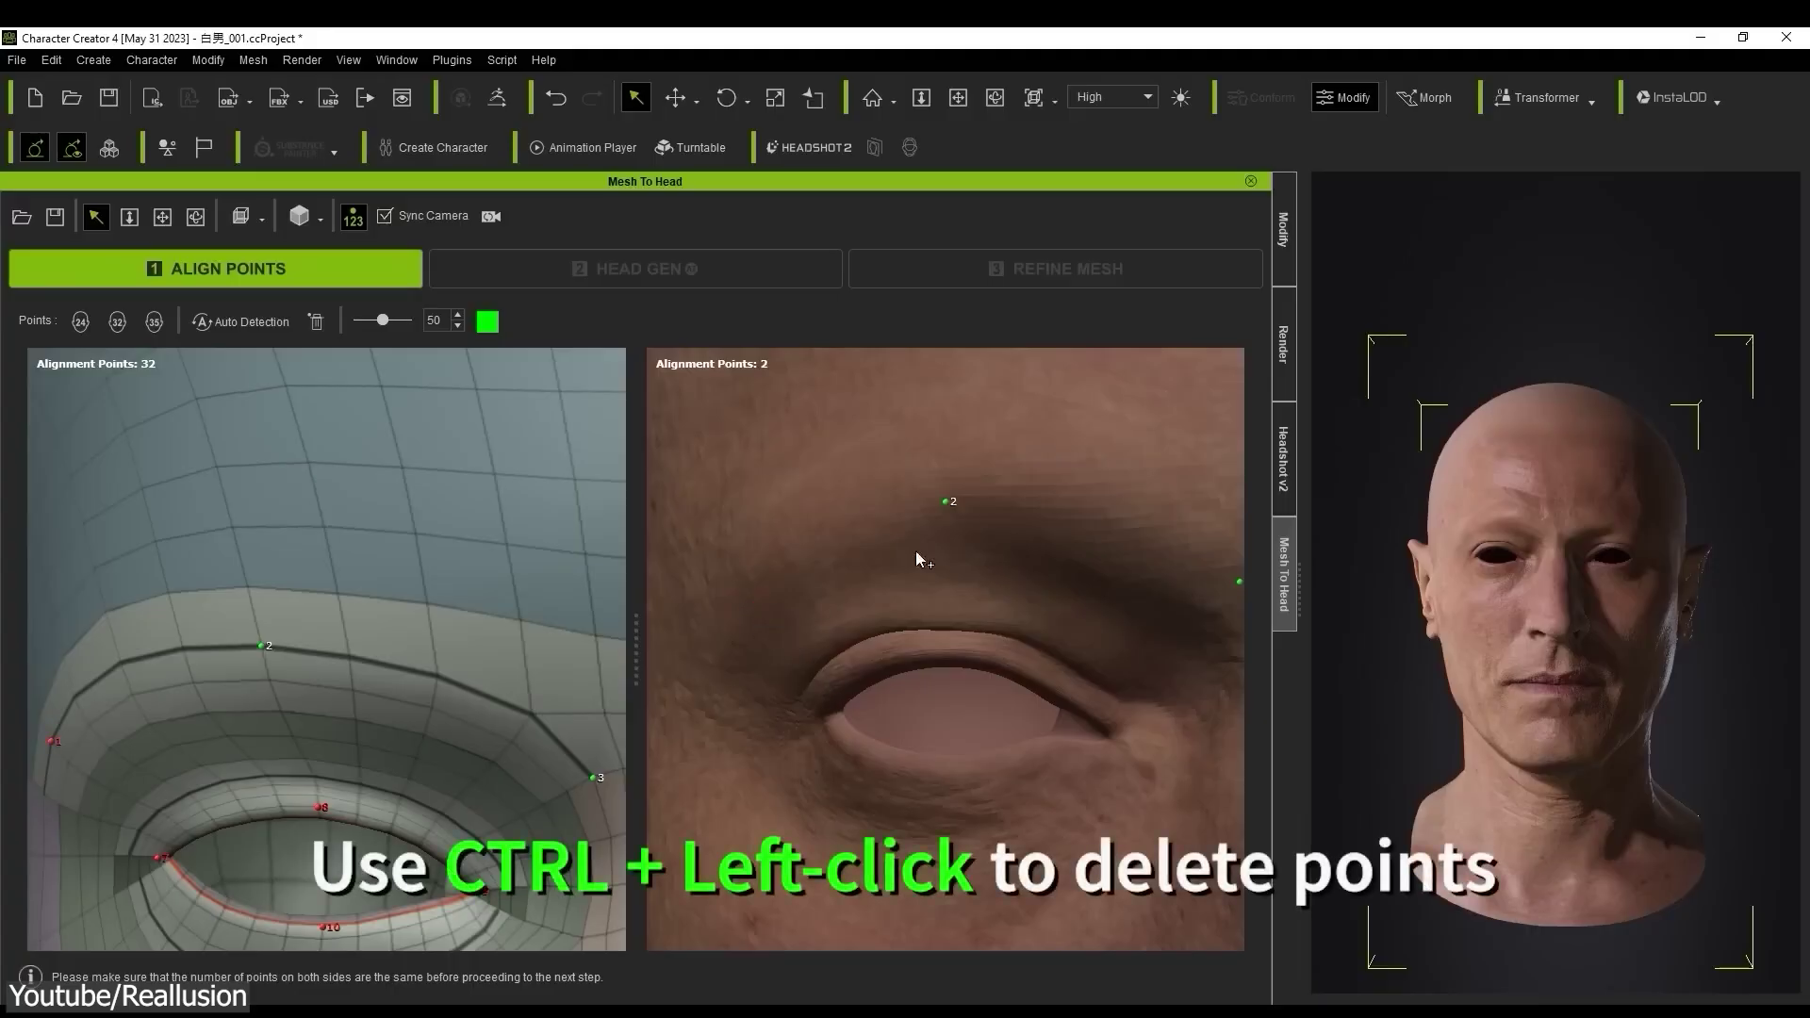
pyautogui.hotkey('ctrl', 'z')
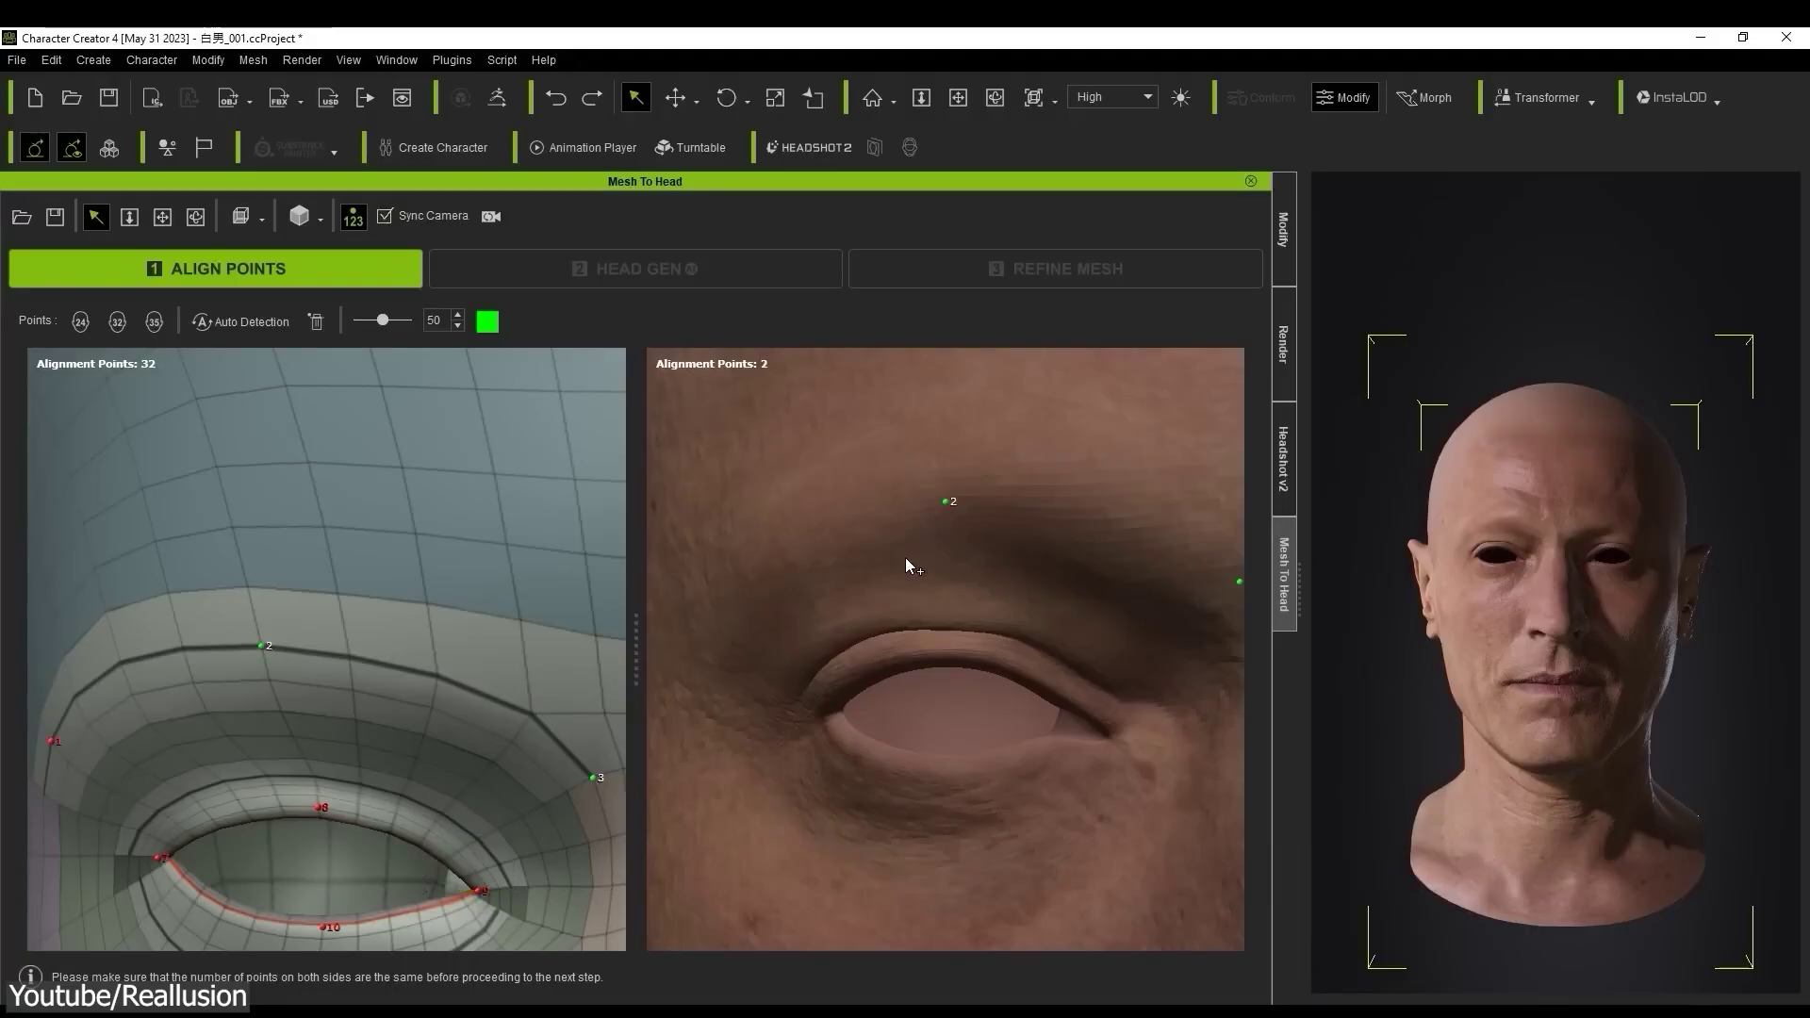
pyautogui.scroll(-2, 848, 542)
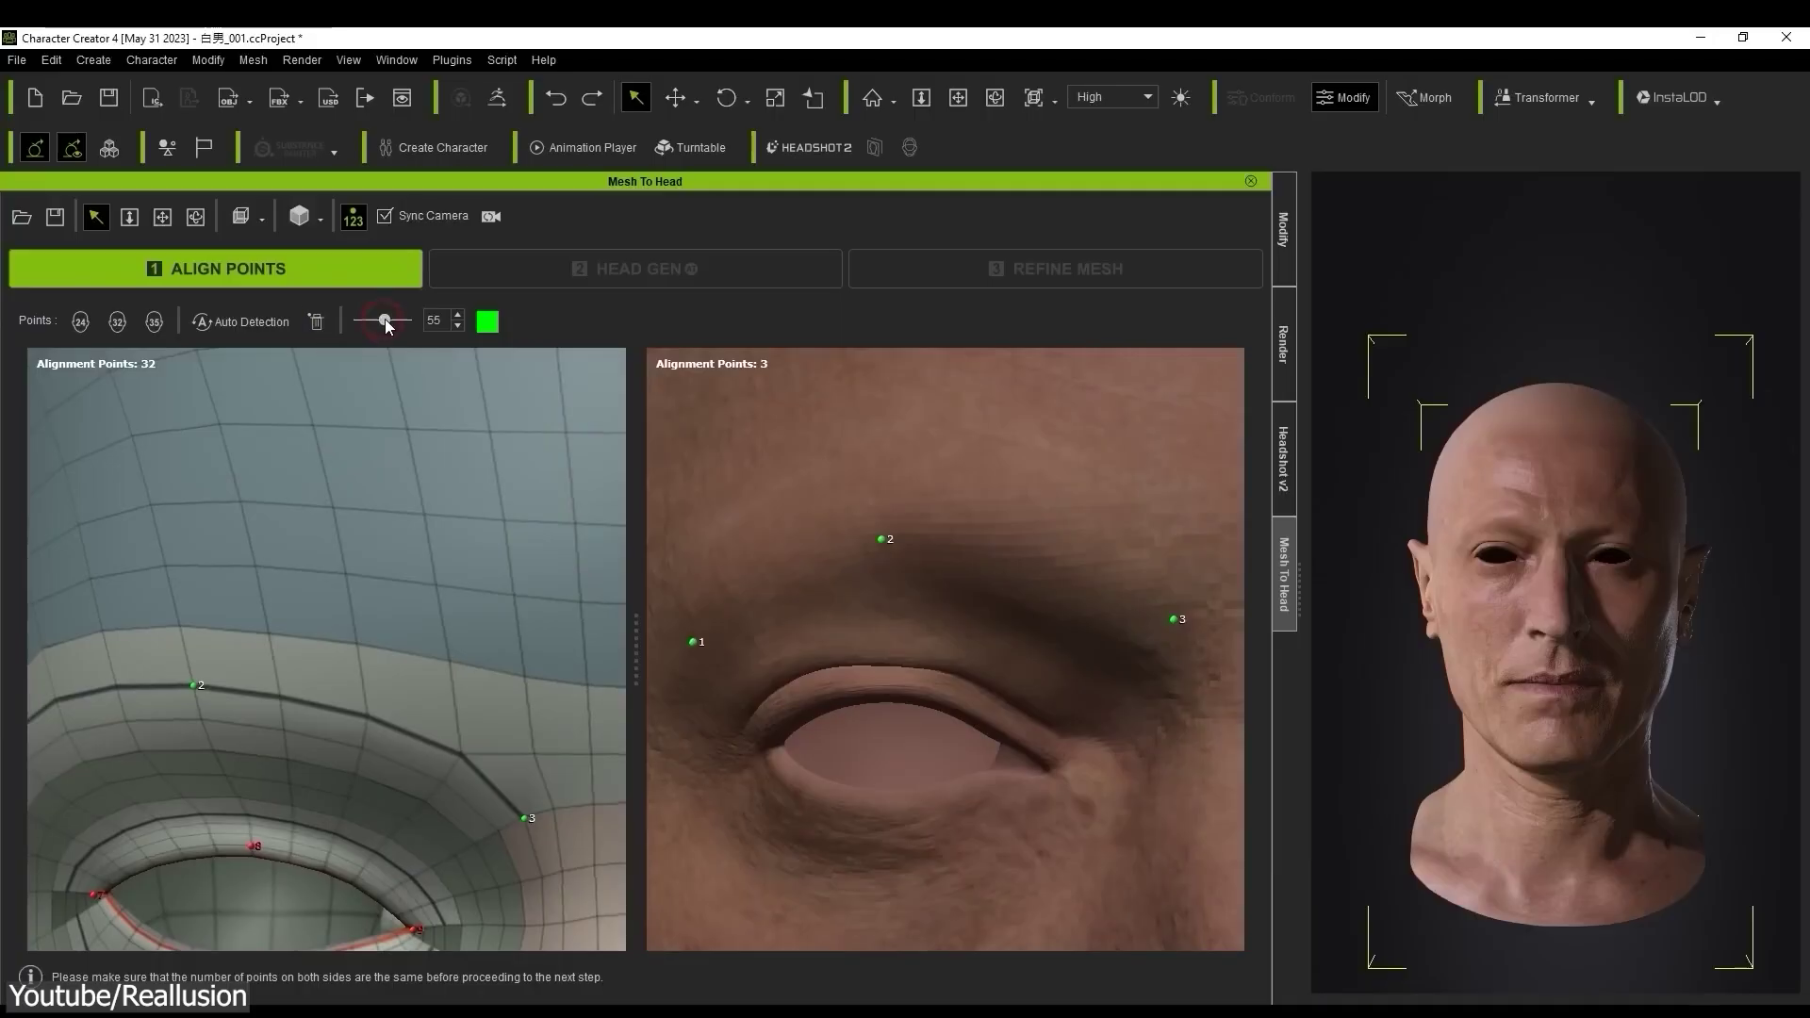
# Step: Enlarge the alignment point markers to size 63, trying red and blue before settling on green
pyautogui.click(487, 321)
pyautogui.click(753, 381)
pyautogui.moveTo(804, 311); pyautogui.dragTo(260, 392)
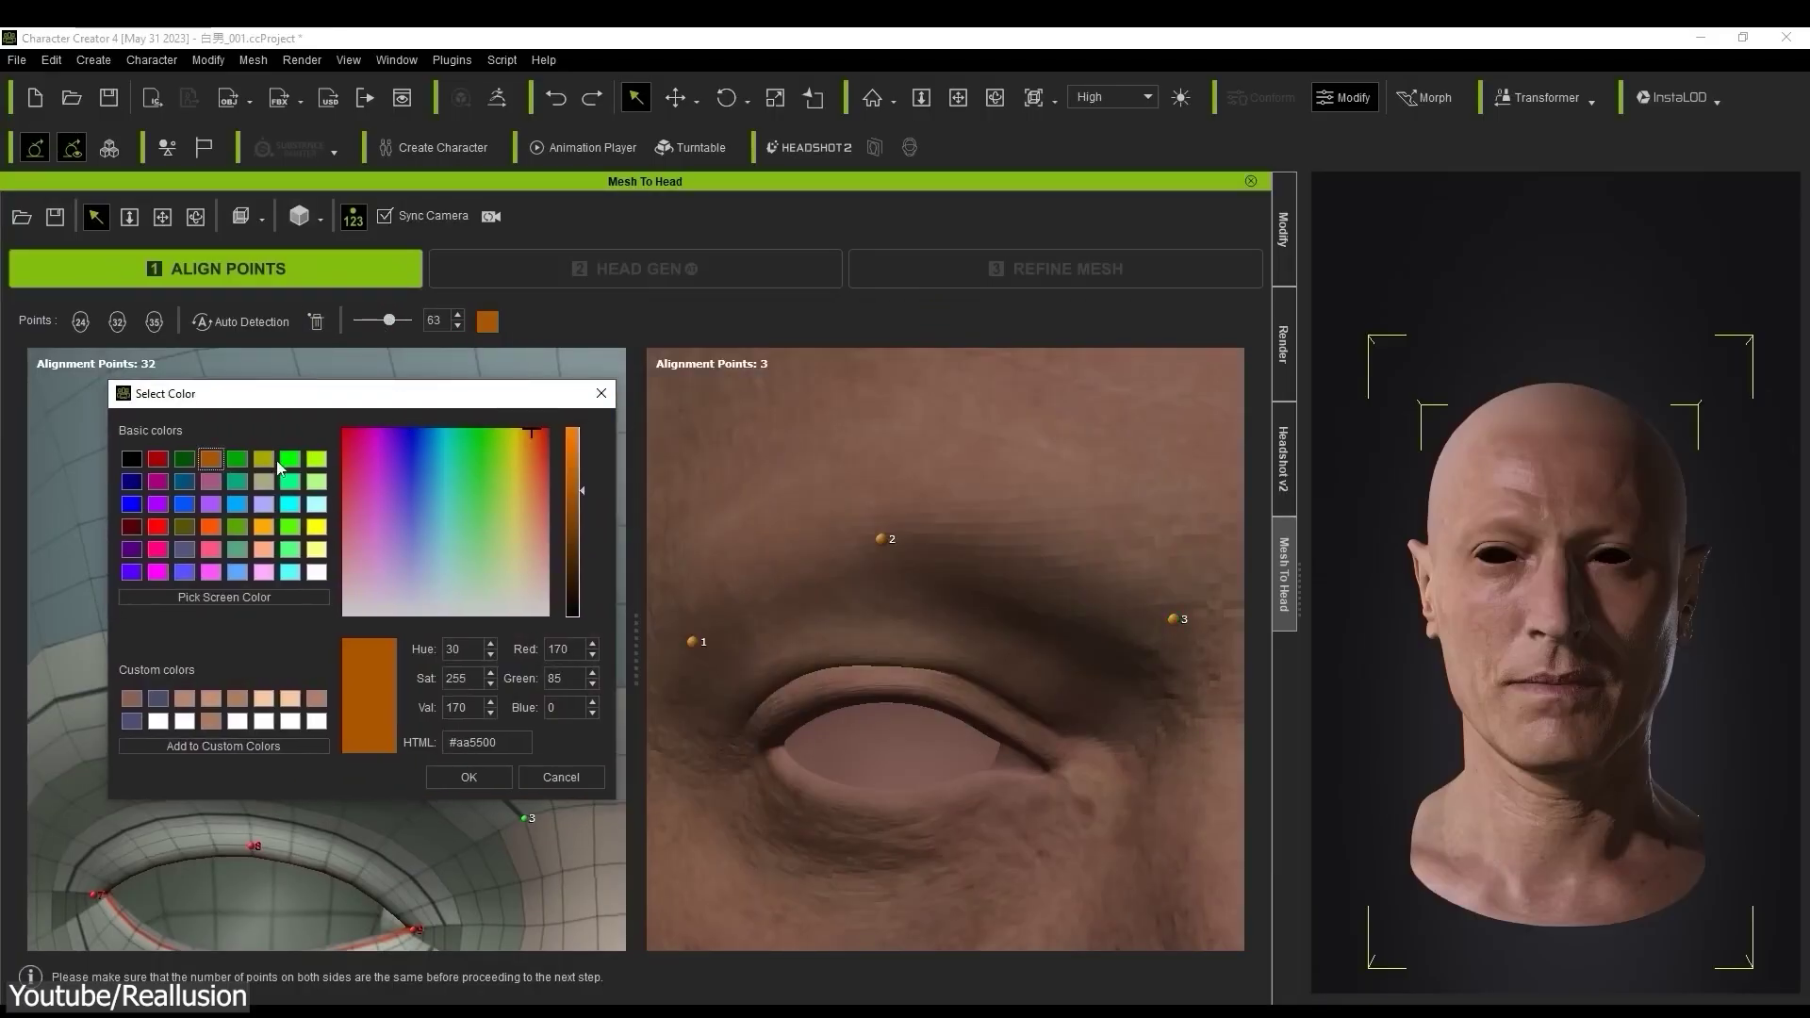
pyautogui.click(158, 459)
pyautogui.click(131, 504)
pyautogui.doubleClick(290, 458)
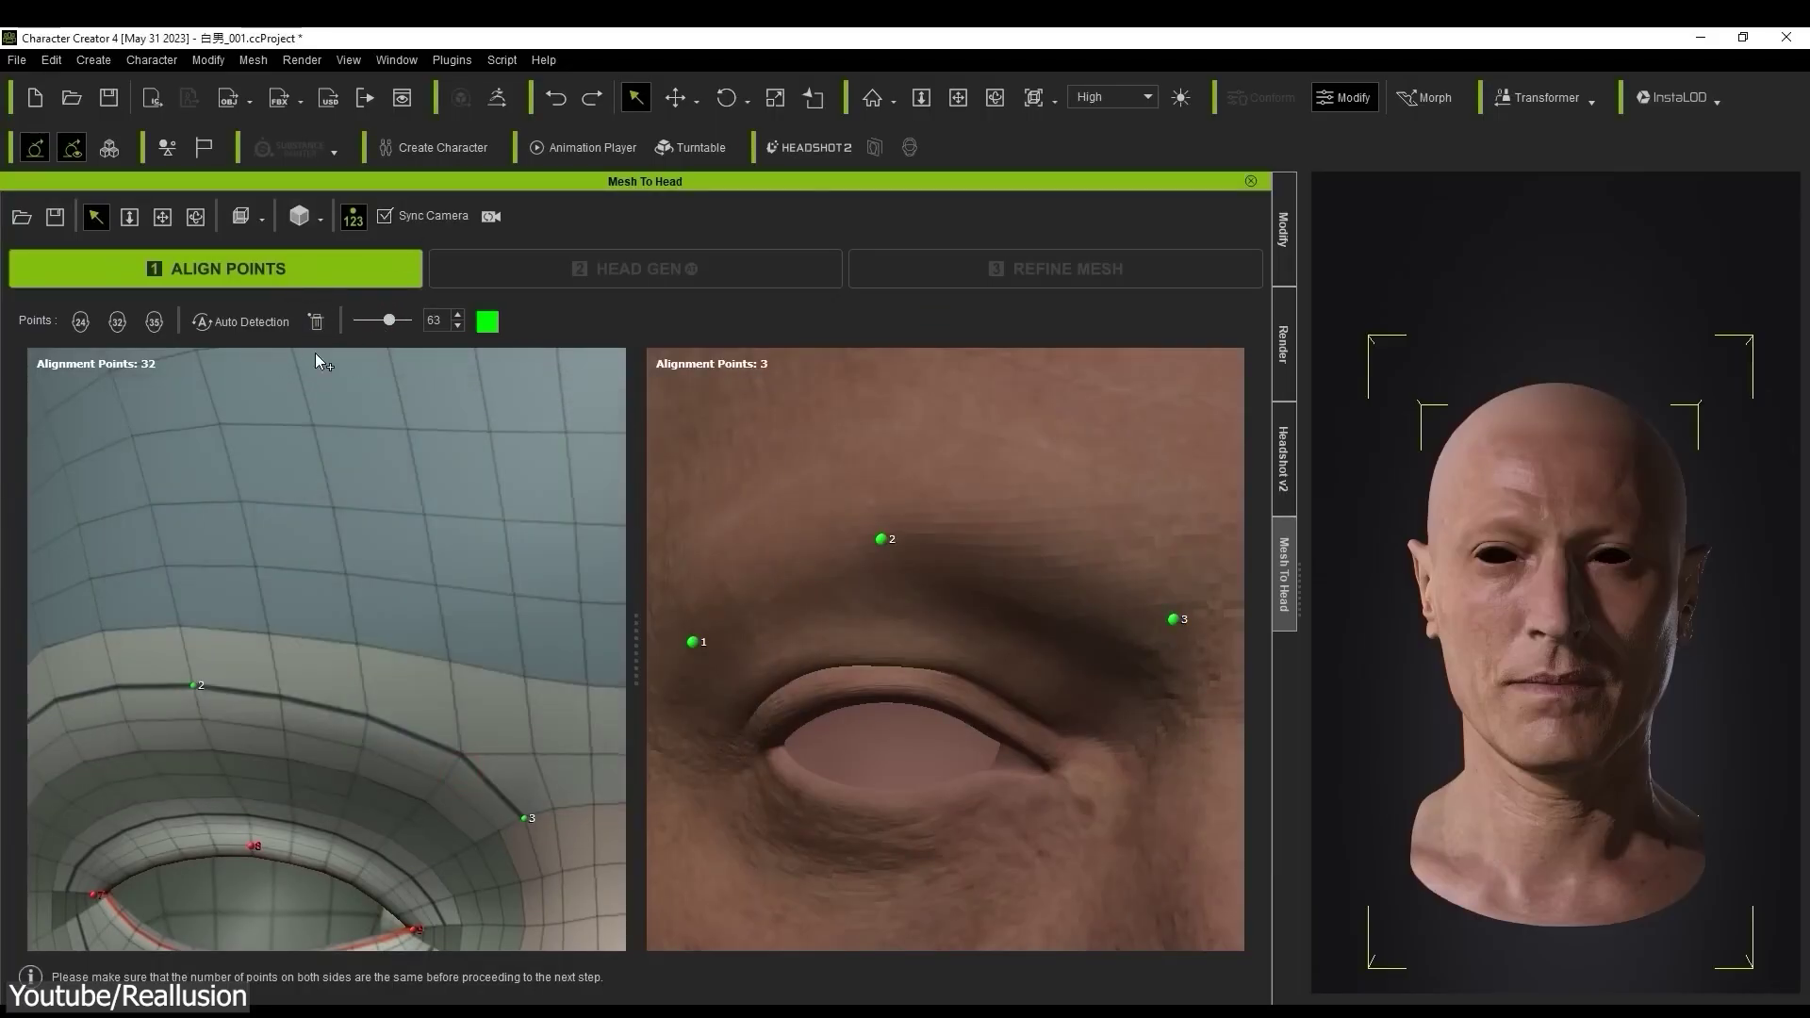
pyautogui.scroll(-10, 954, 631)
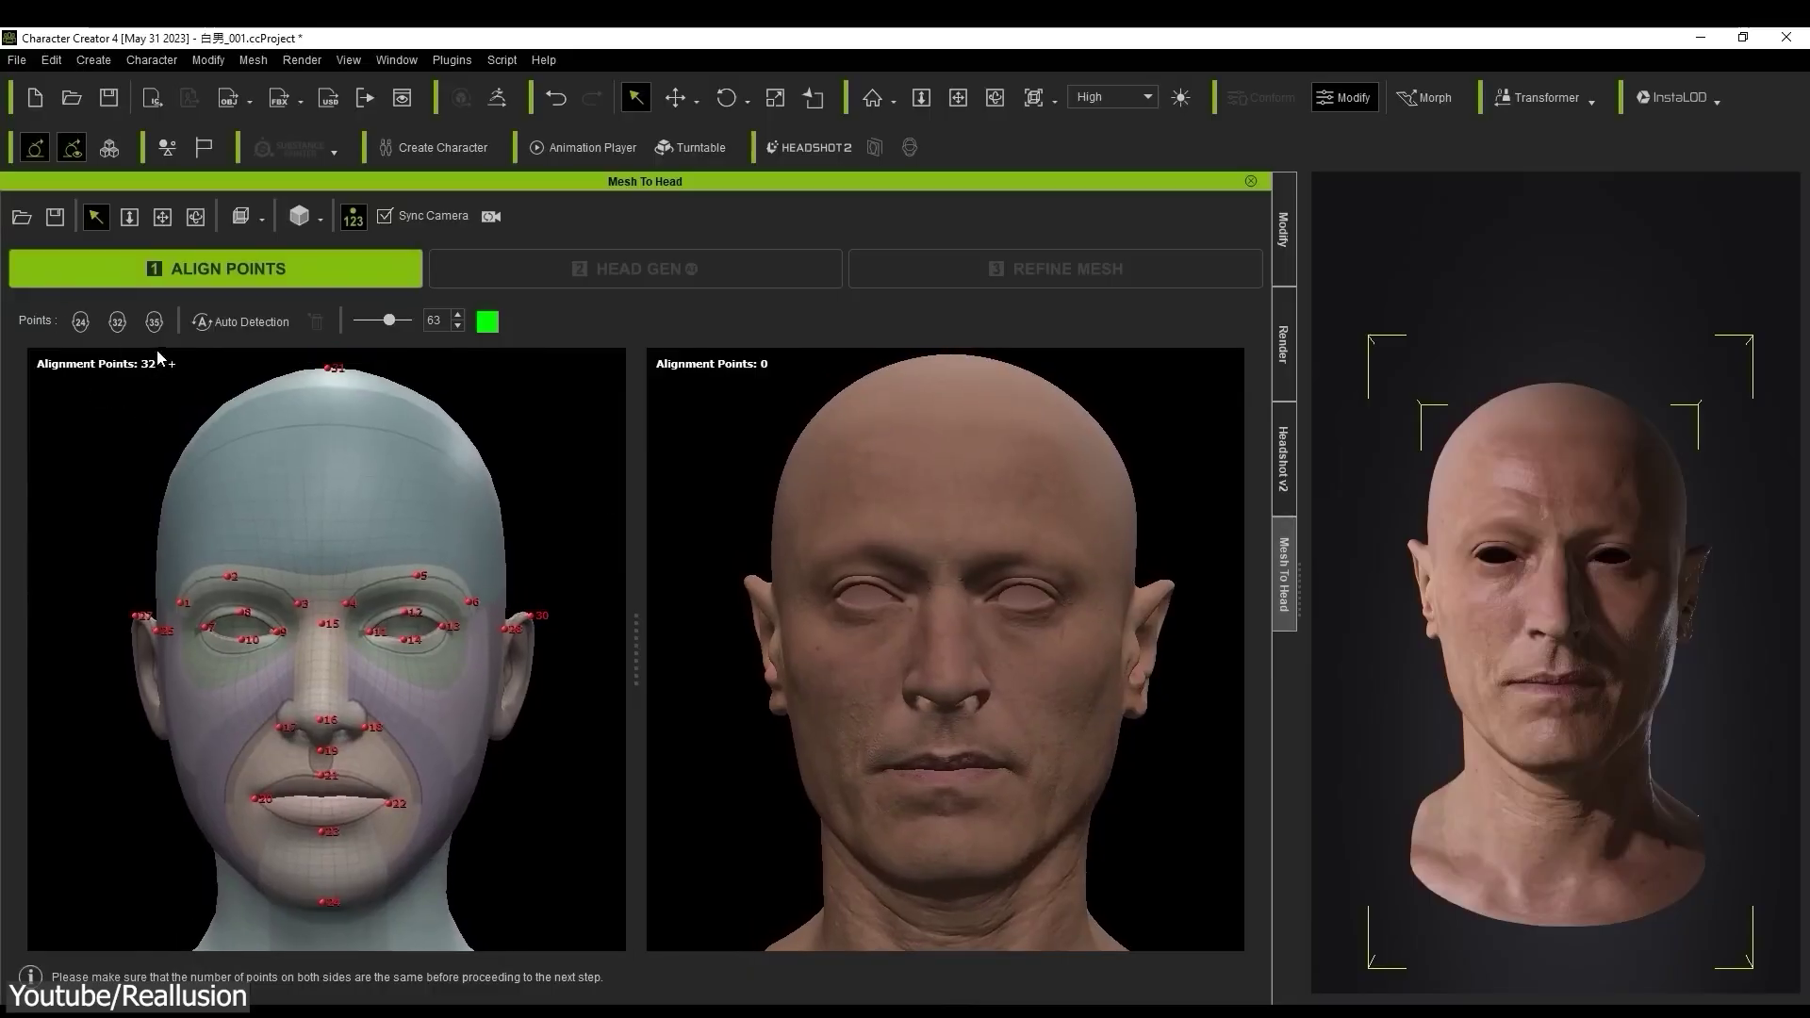
# Step: Auto-detect 24 facial feature points on the elf-eared head and inspect them around the eye
pyautogui.click(247, 321)
pyautogui.scroll(2, 845, 772)
pyautogui.moveTo(788, 708)
pyautogui.mouseDown(button='right')
pyautogui.moveTo(830, 708)
pyautogui.moveTo(699, 719)
pyautogui.moveTo(586, 685)
pyautogui.moveTo(698, 670)
pyautogui.moveTo(768, 698)
pyautogui.mouseUp(button='right')
pyautogui.scroll(6, 829, 606)
pyautogui.scroll(-4, 960, 765)
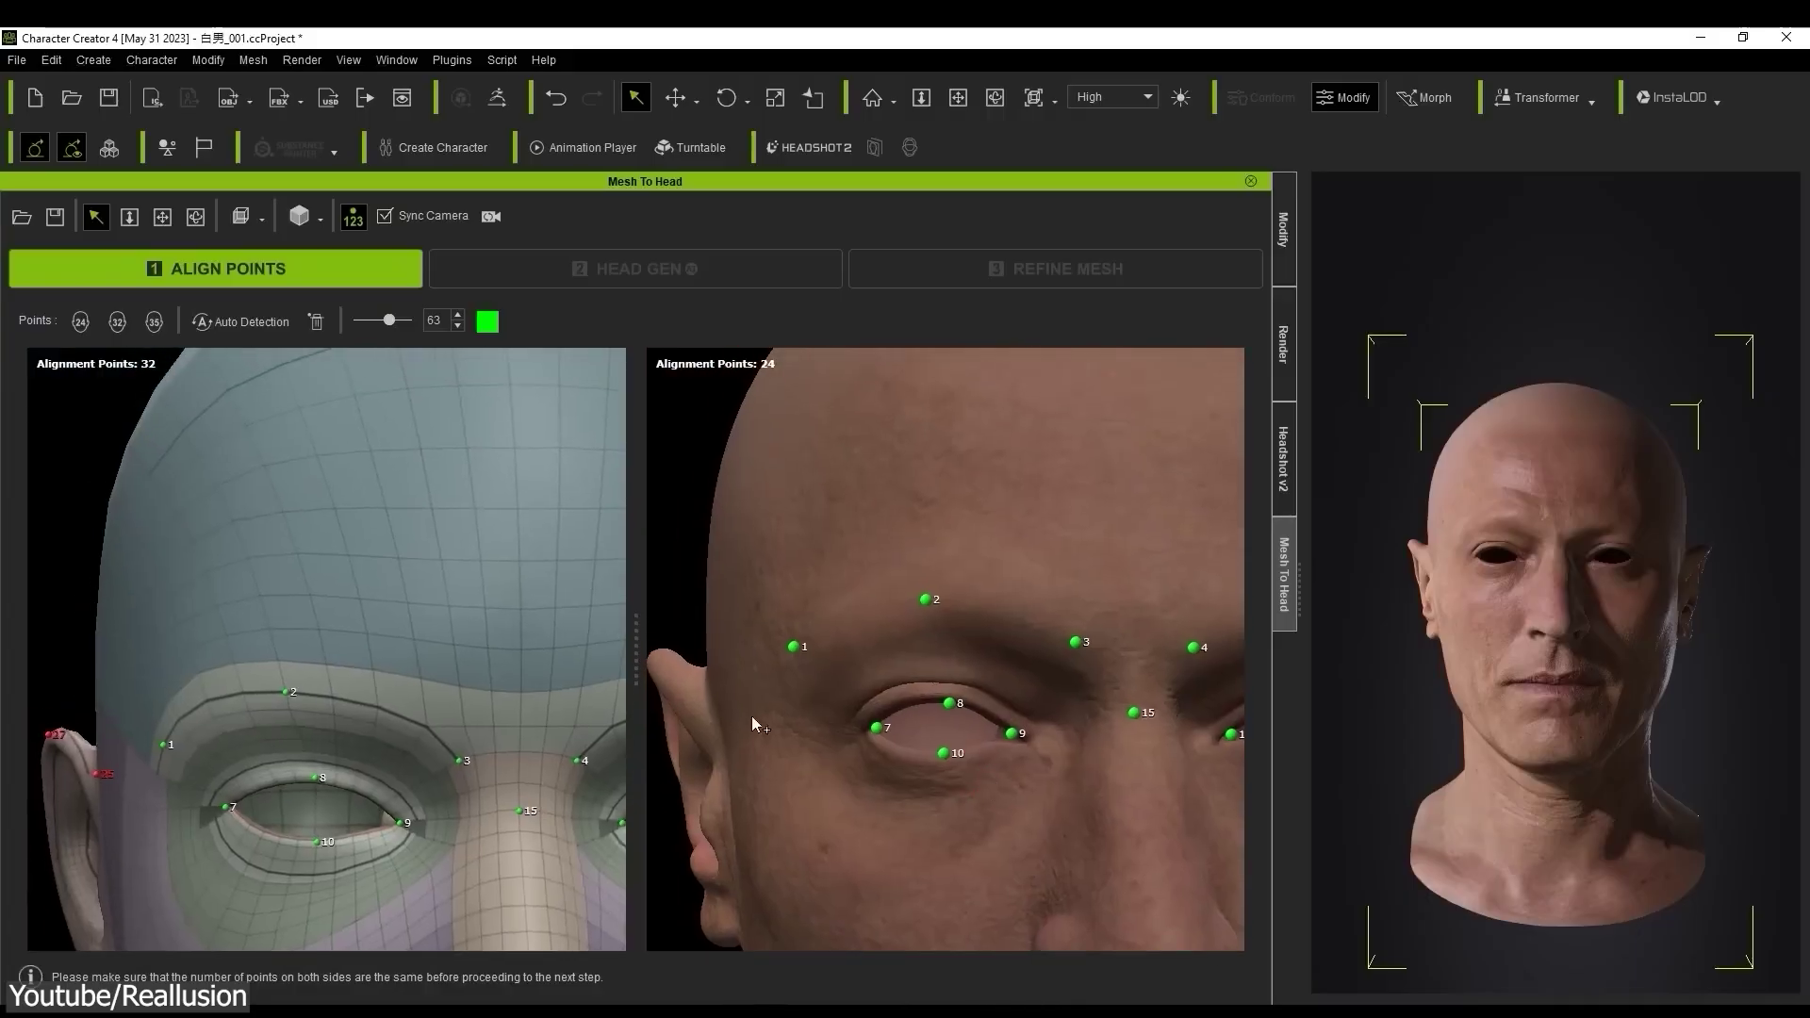
pyautogui.scroll(5, 1035, 657)
pyautogui.moveTo(1035, 658); pyautogui.dragTo(1047, 729, button='right')
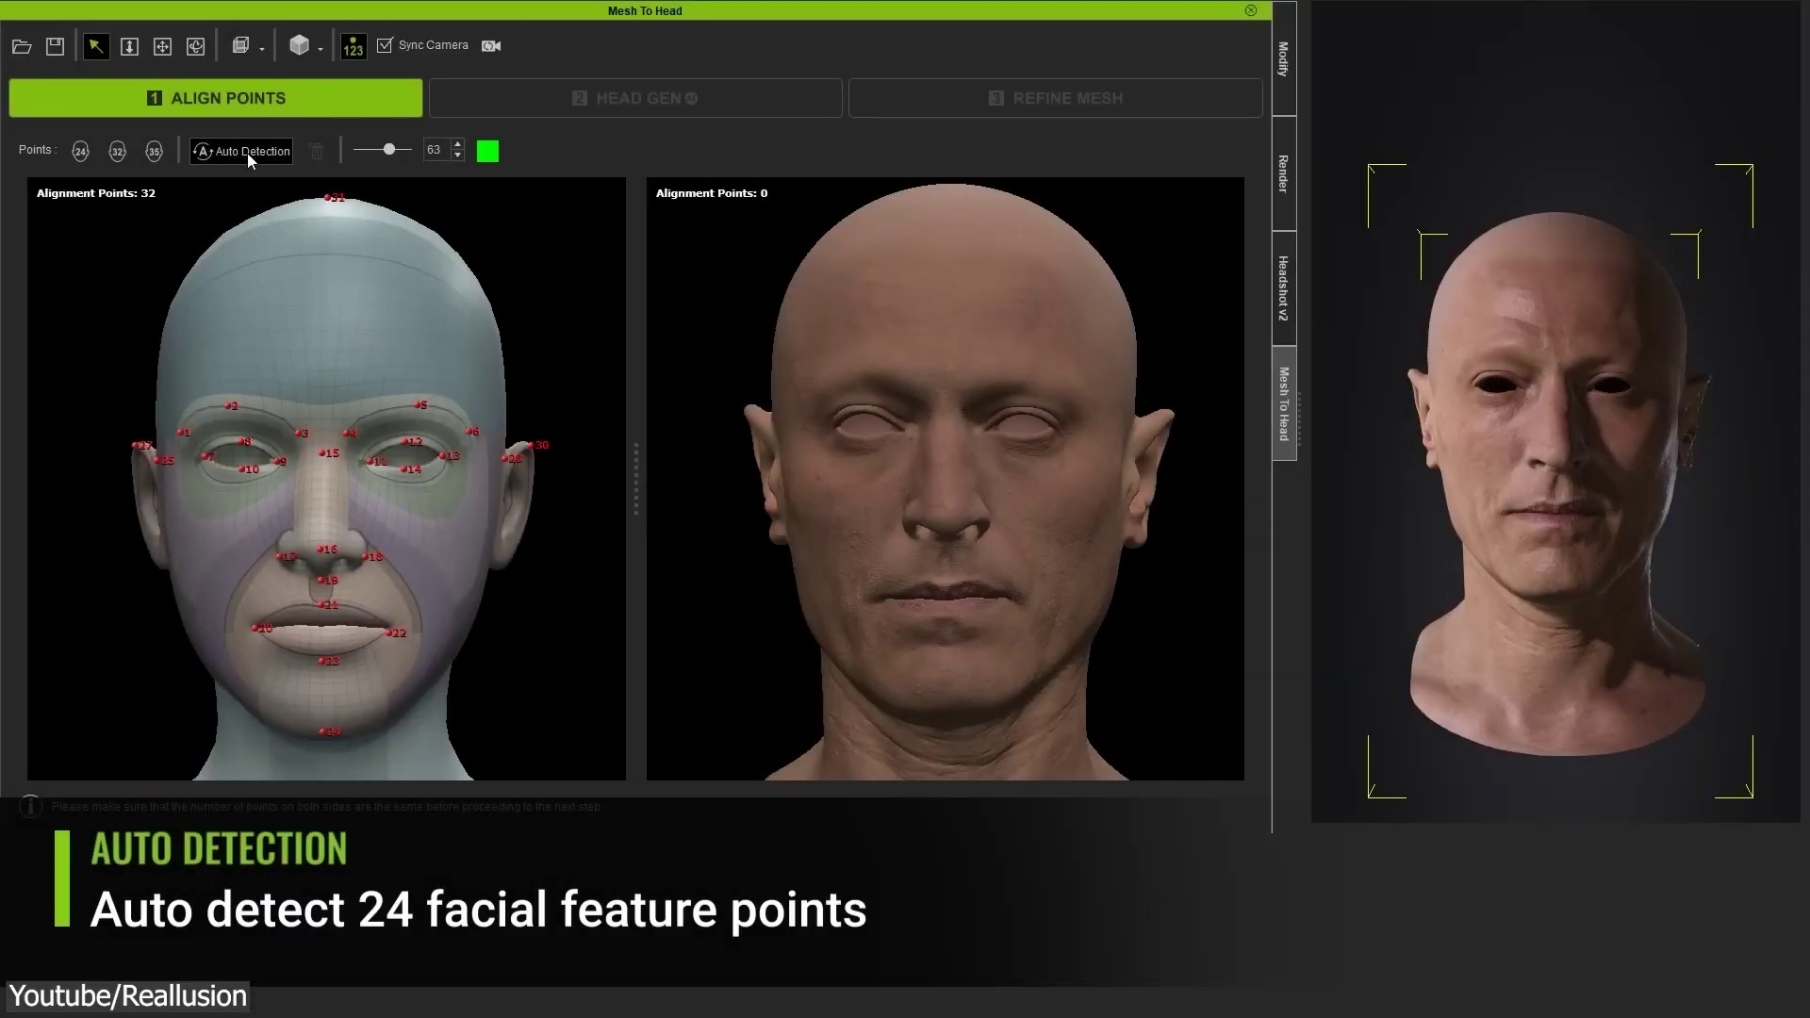
# Step: Run Auto Detection on the other scanned heads, including the beanie-wearing one
pyautogui.click(247, 152)
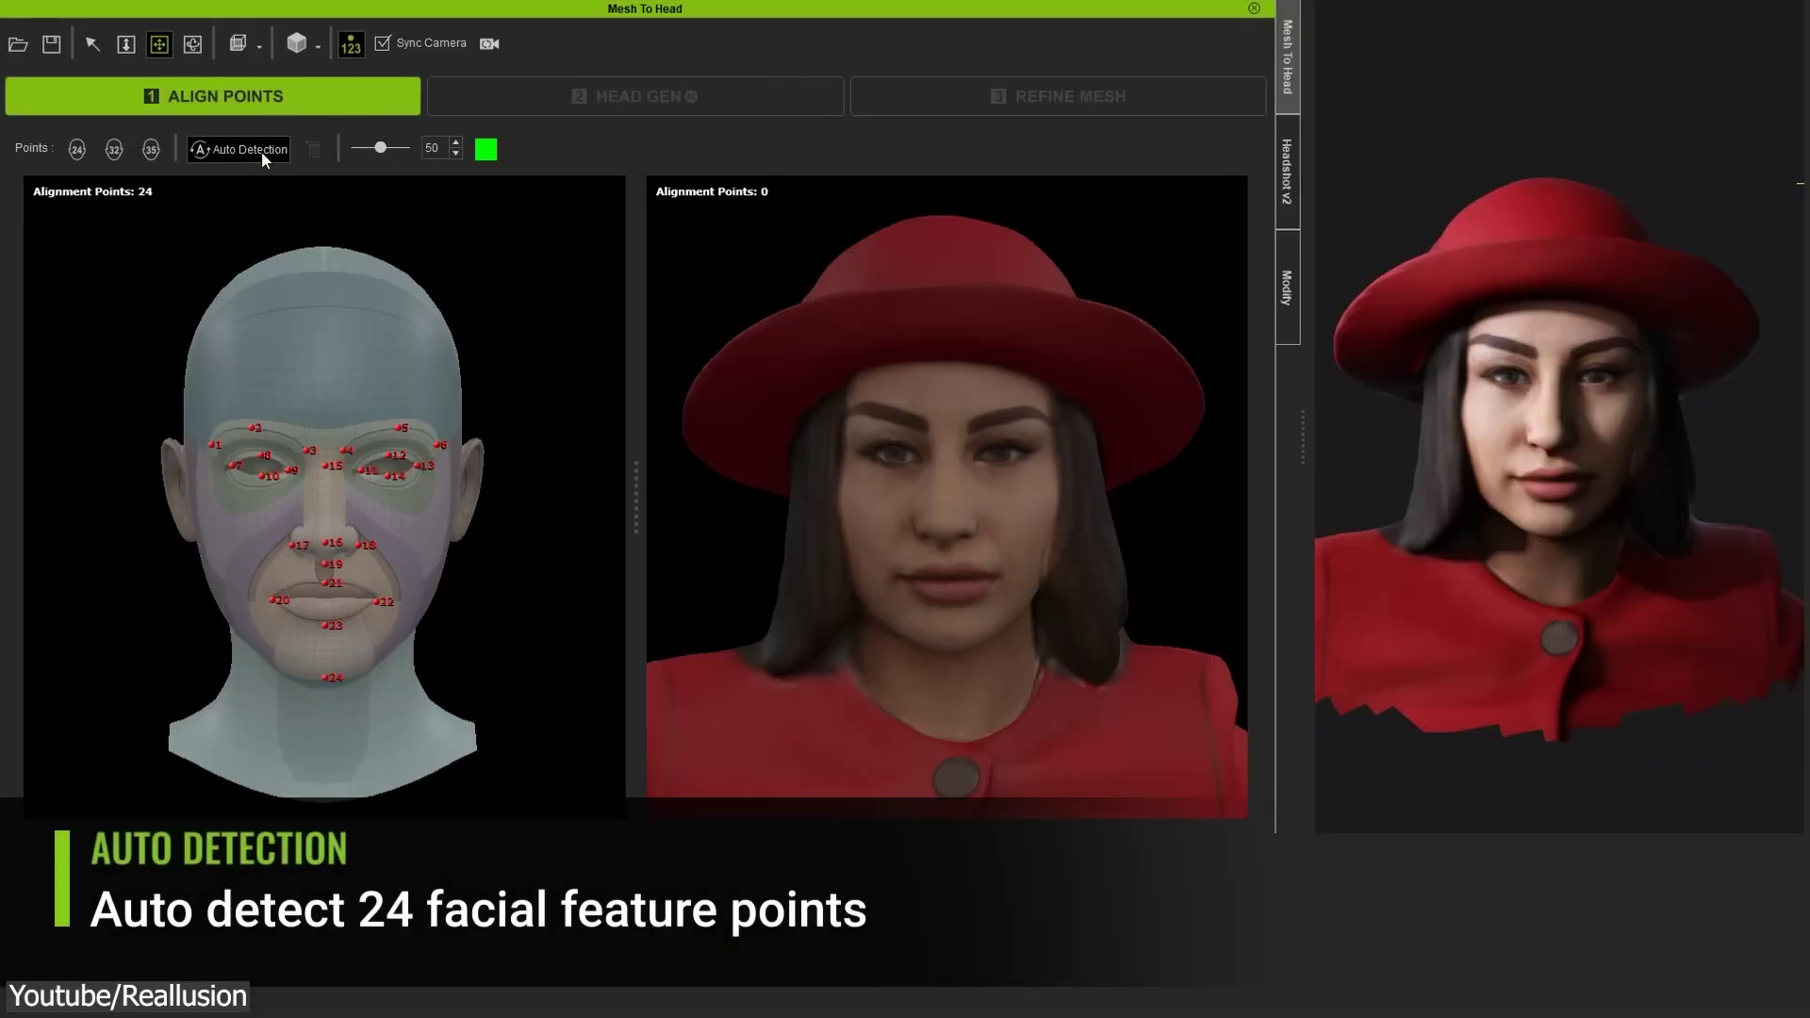
pyautogui.click(262, 150)
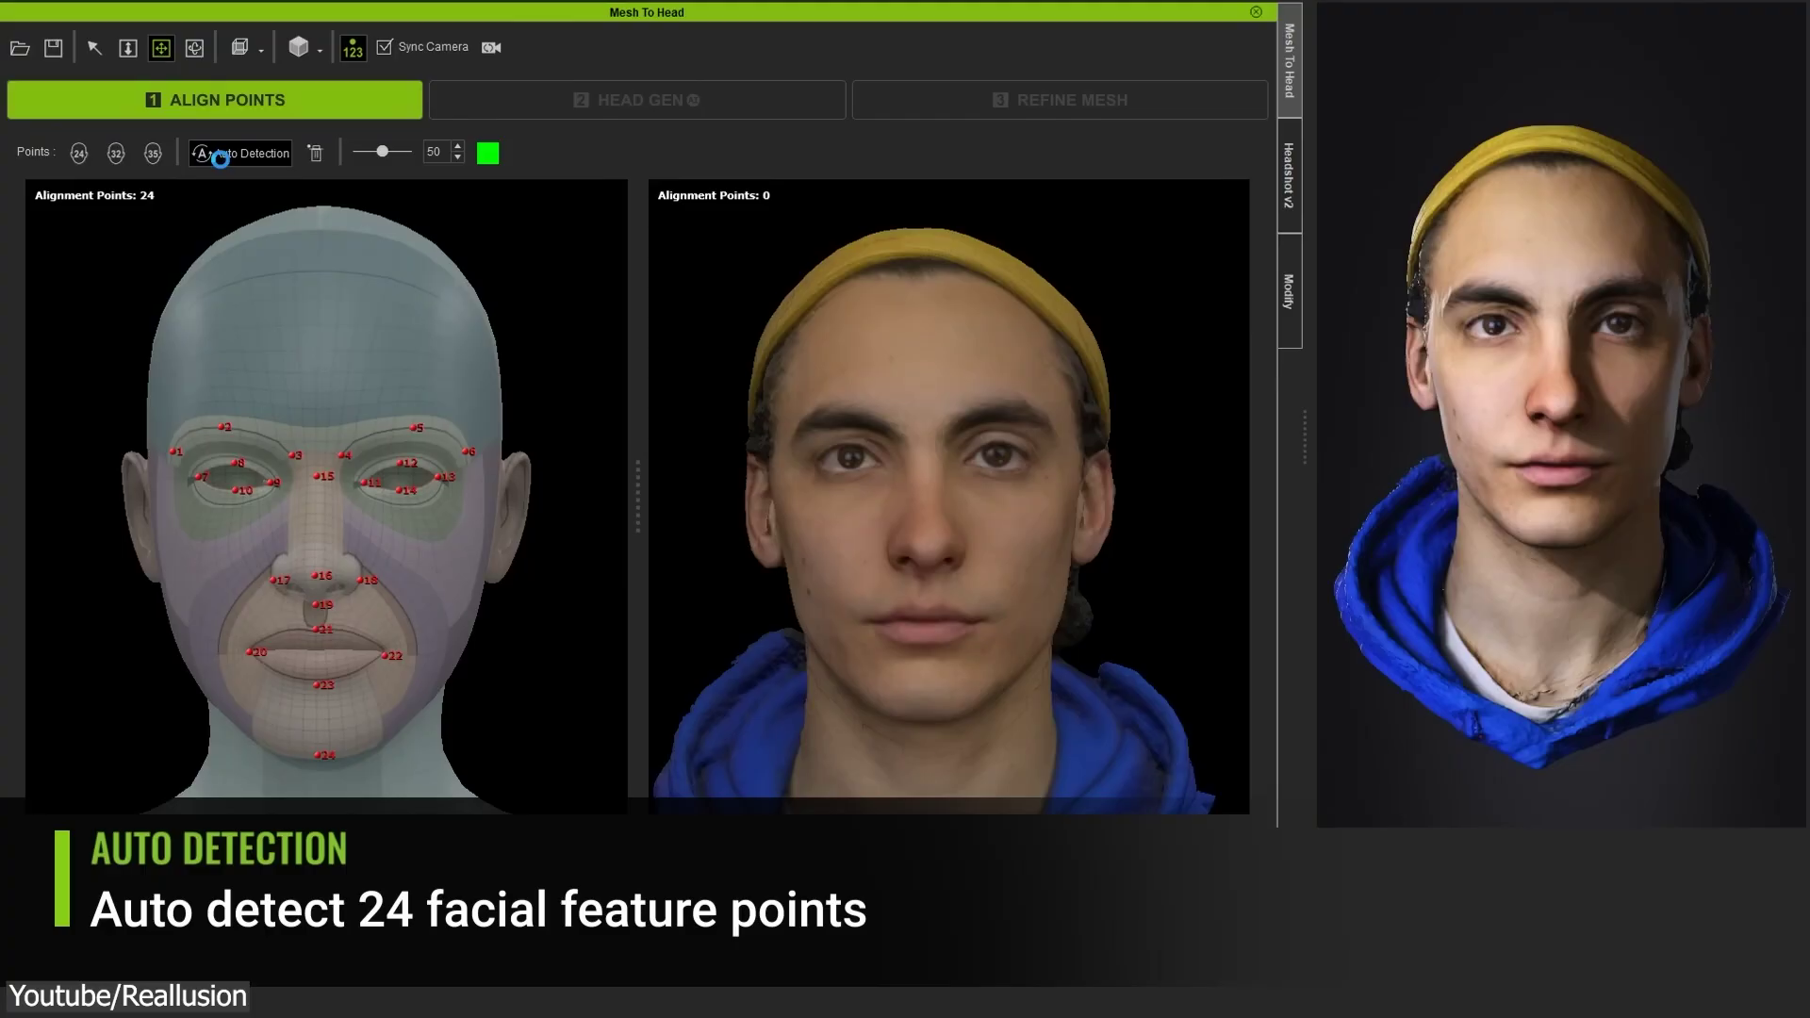
pyautogui.click(222, 153)
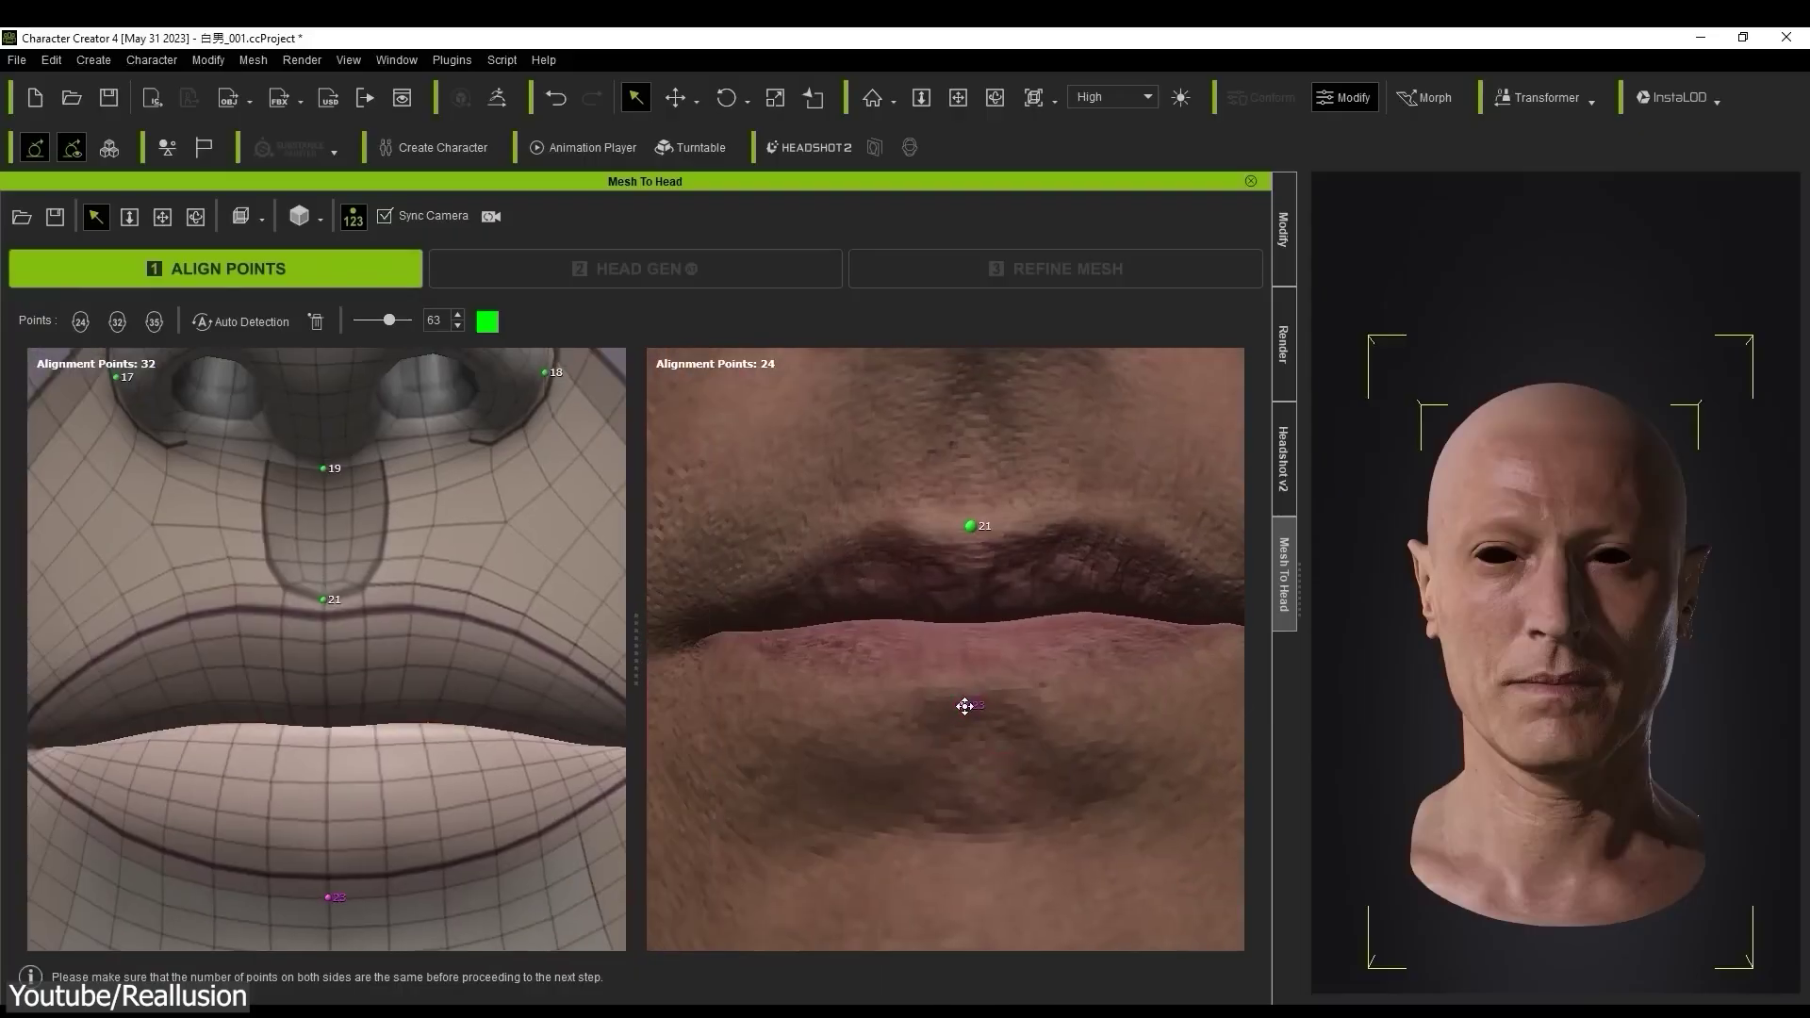
# Step: Add alignment points on the lips, ear top, crown and back of head to reach 32
pyautogui.click(339, 751)
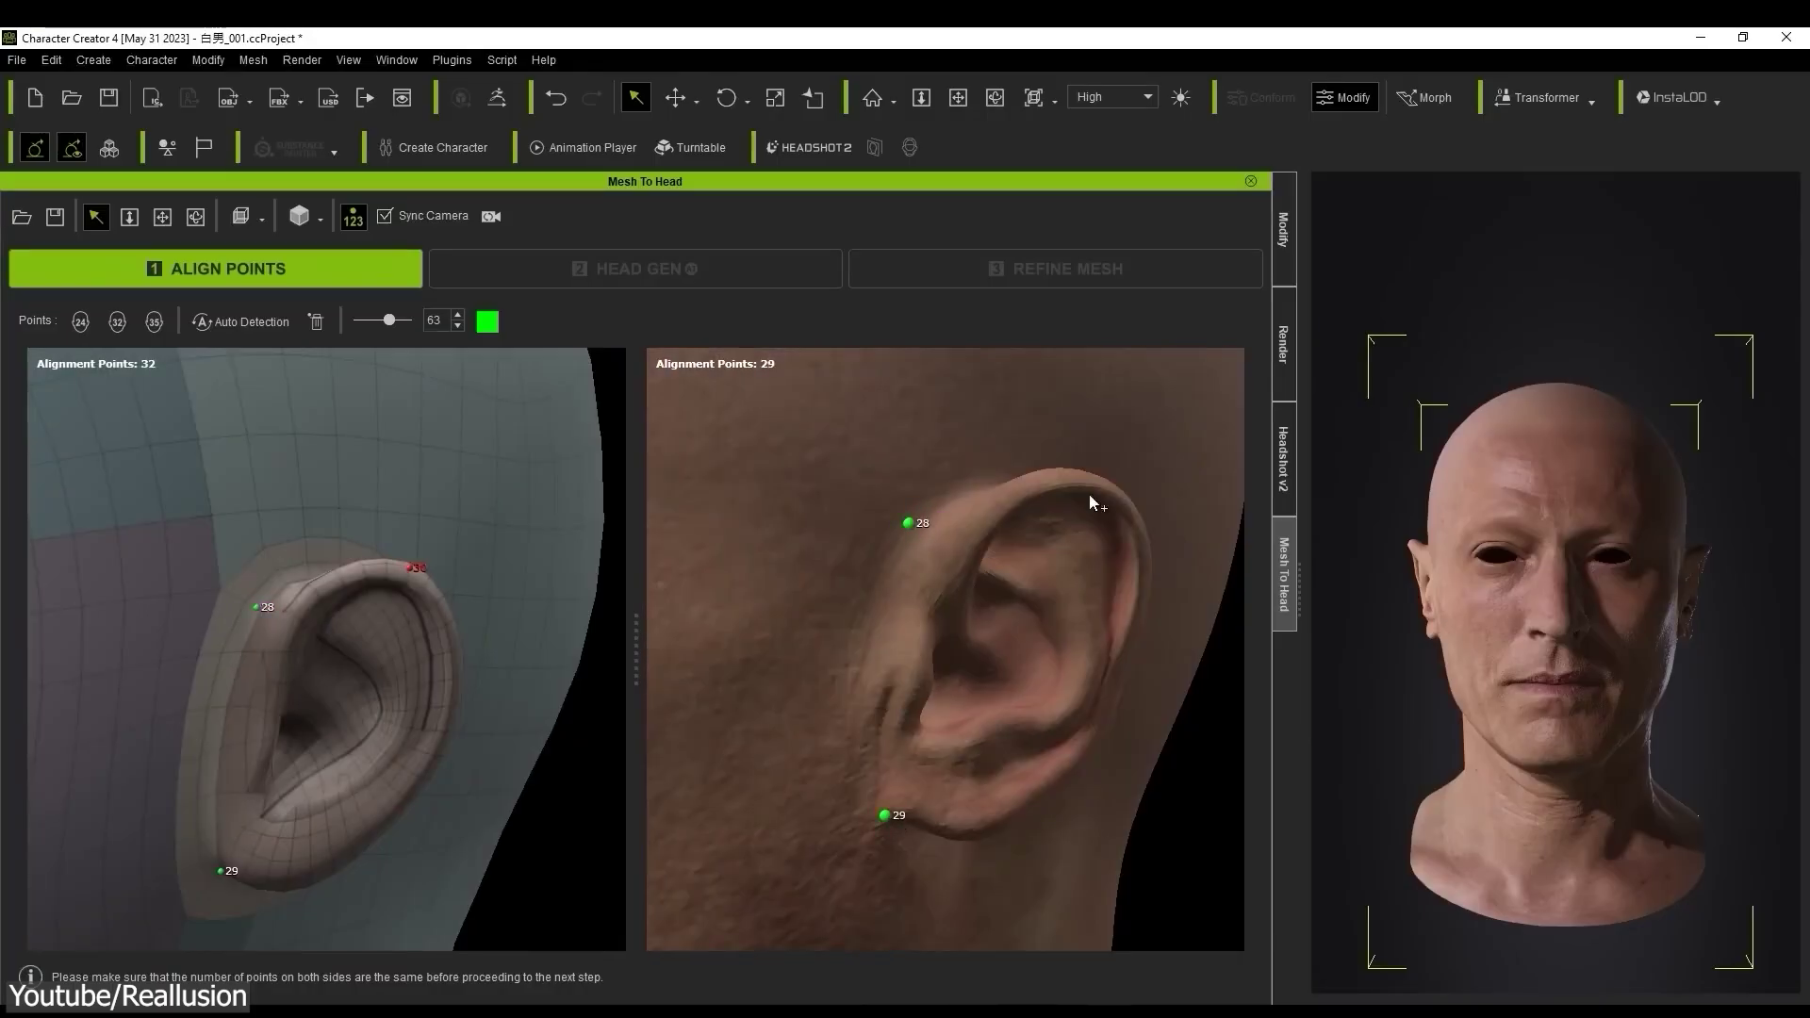
pyautogui.click(1092, 503)
pyautogui.click(992, 501)
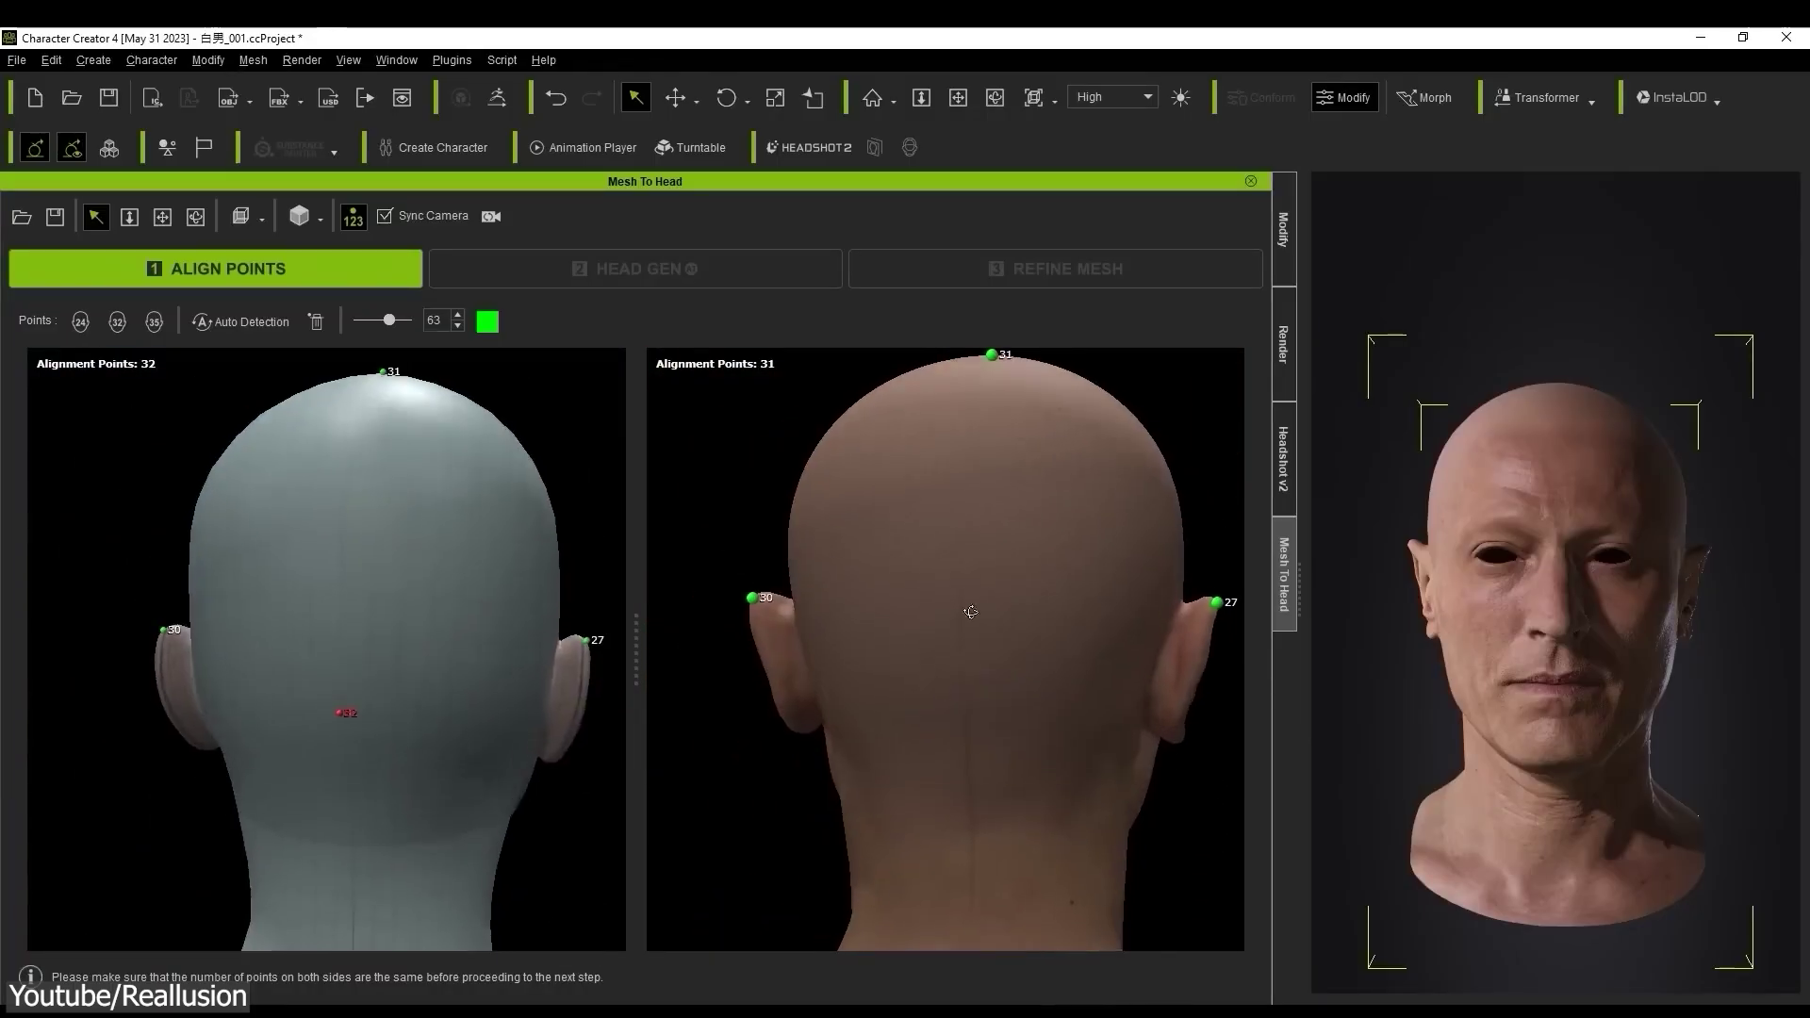
pyautogui.click(970, 612)
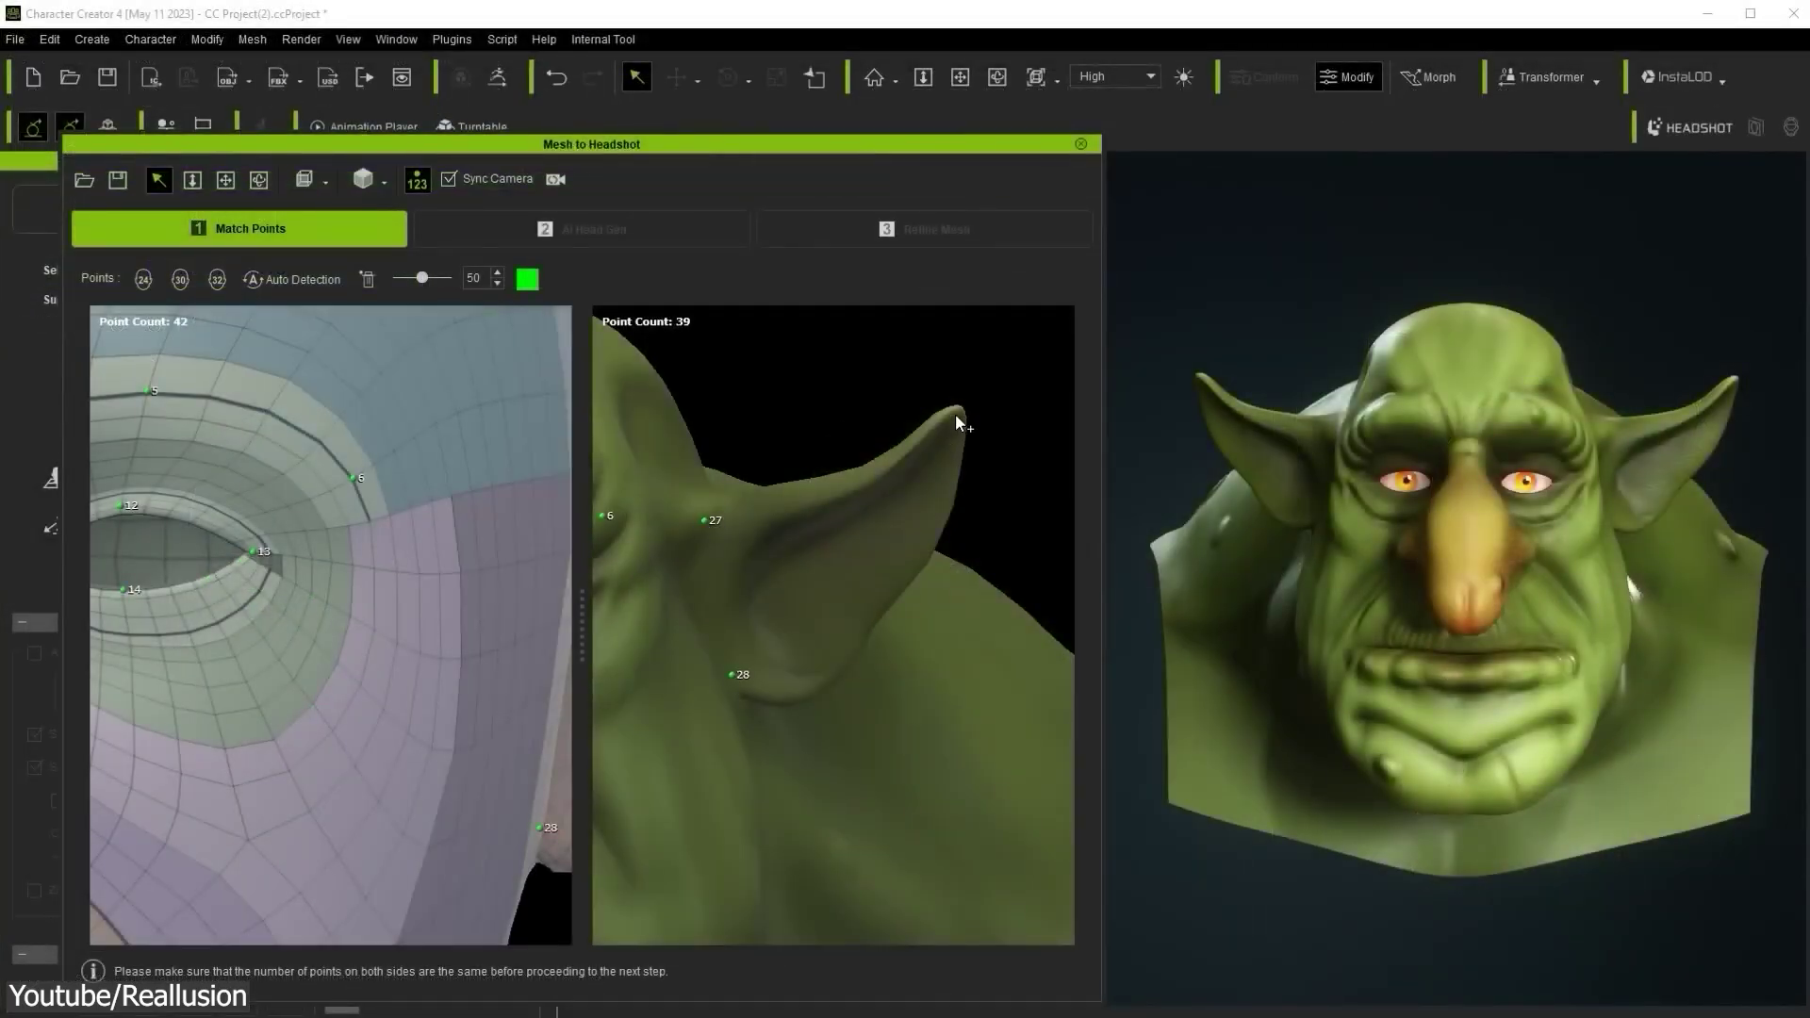
pyautogui.click(956, 419)
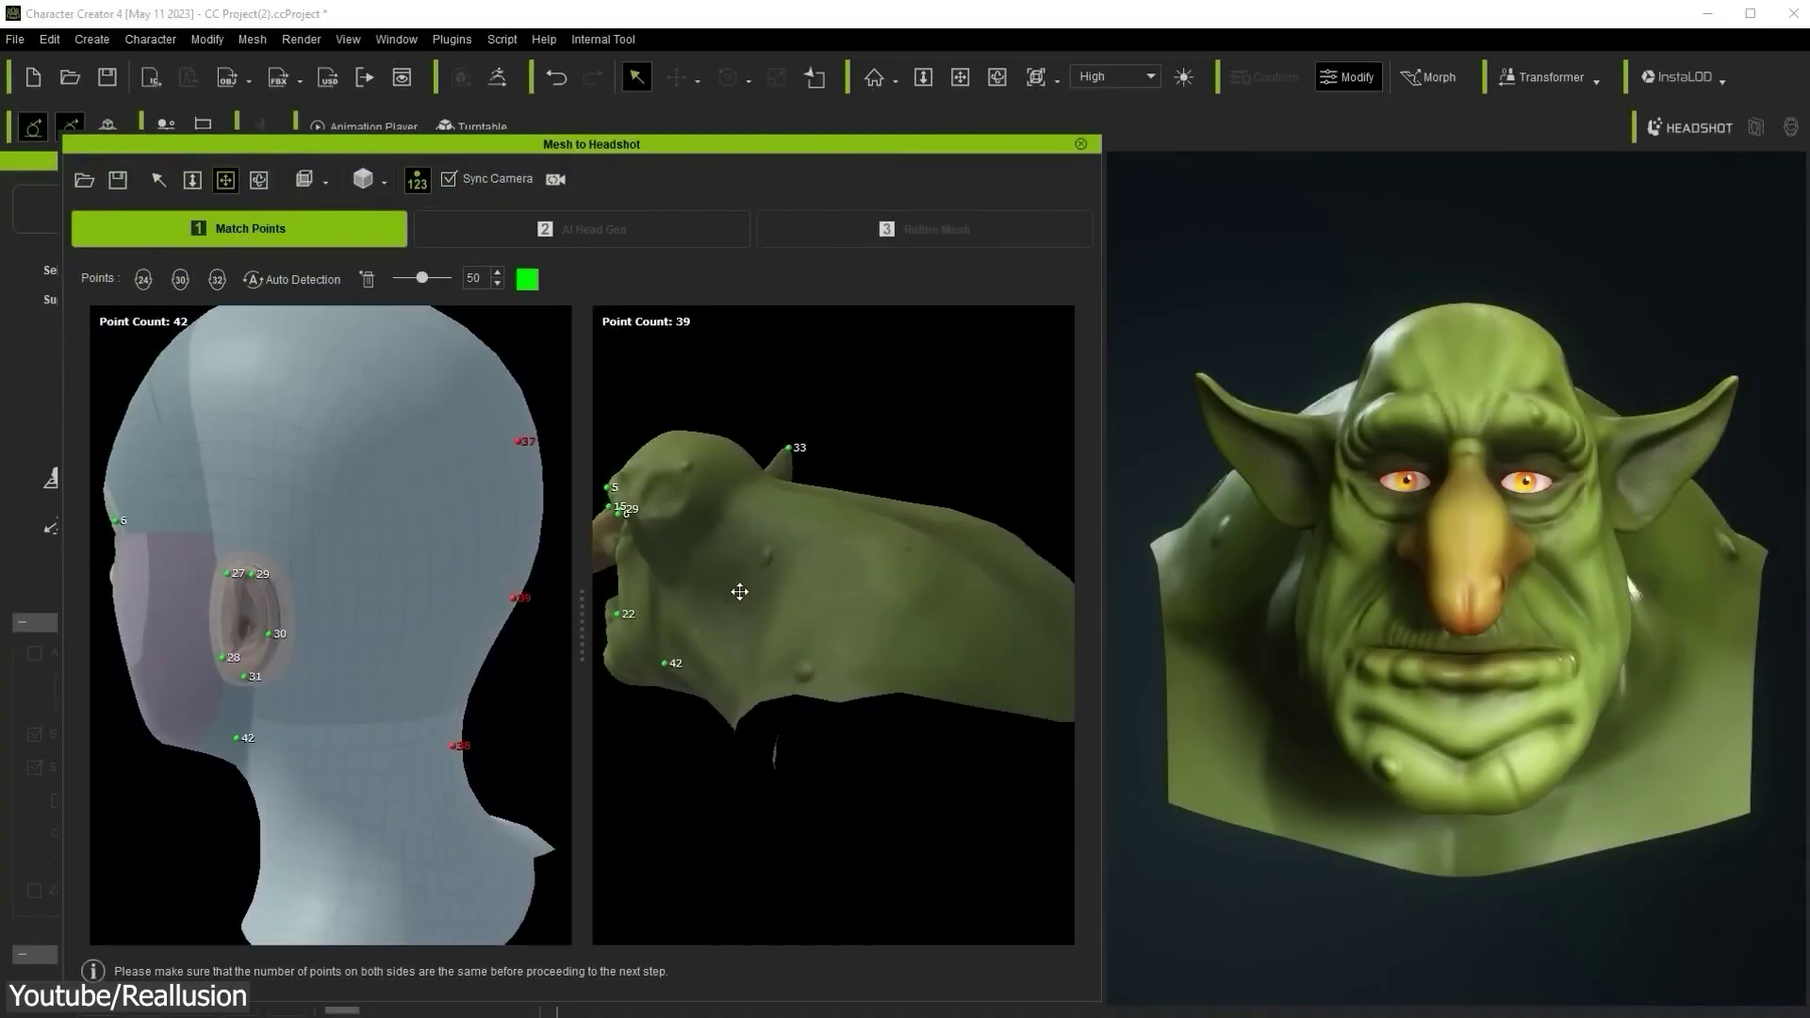
pyautogui.scroll(3, 739, 591)
pyautogui.click(782, 548)
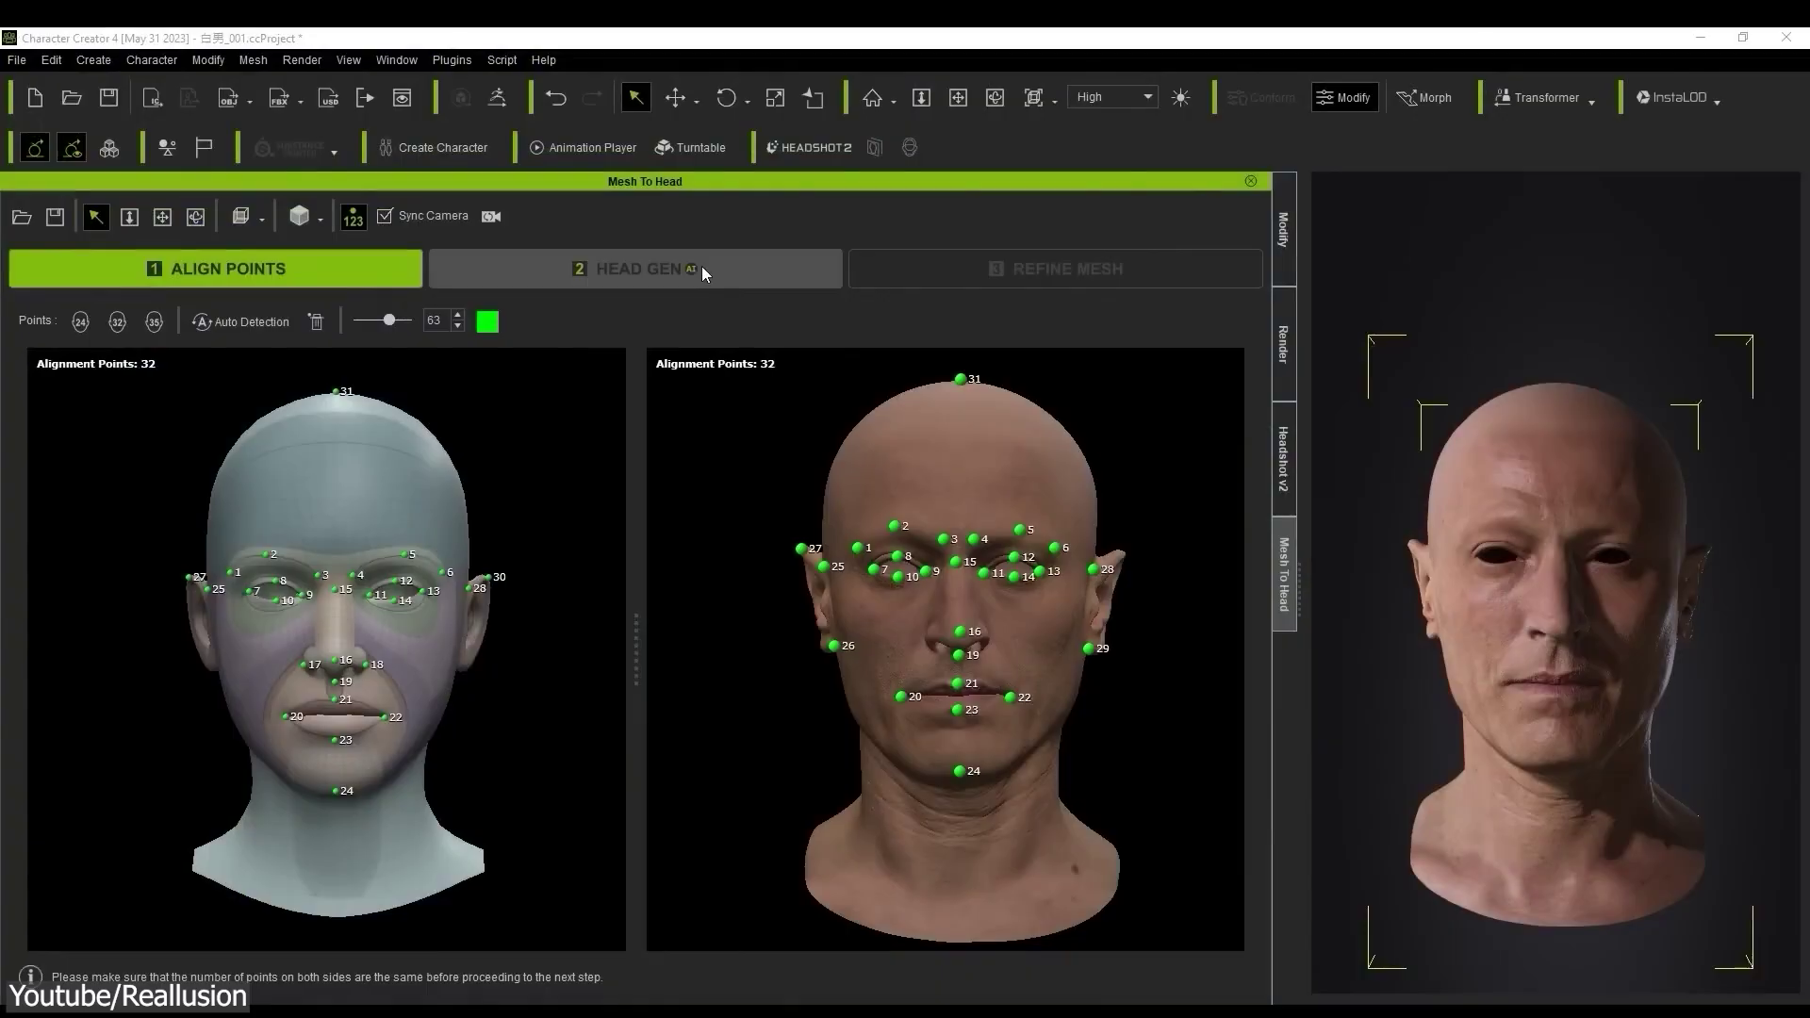
# Step: Generate the head from the aligned points and inspect it with wireframe shading
pyautogui.click(702, 266)
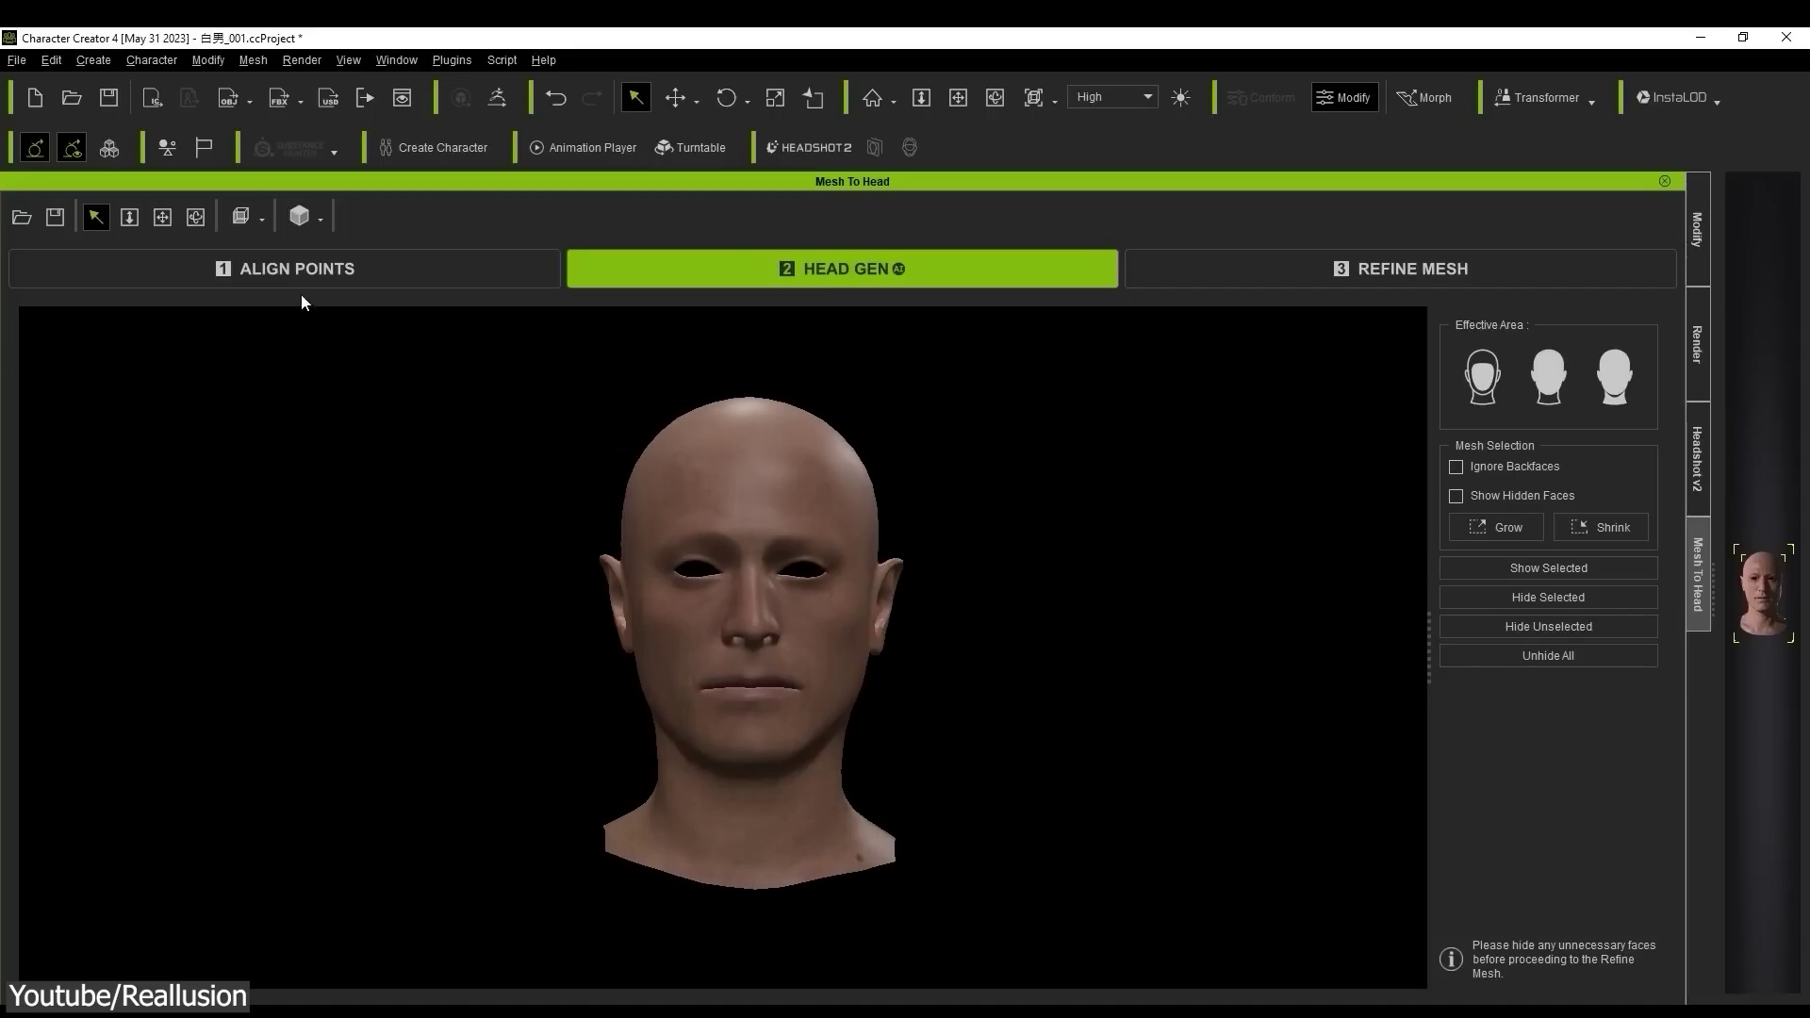
pyautogui.click(299, 216)
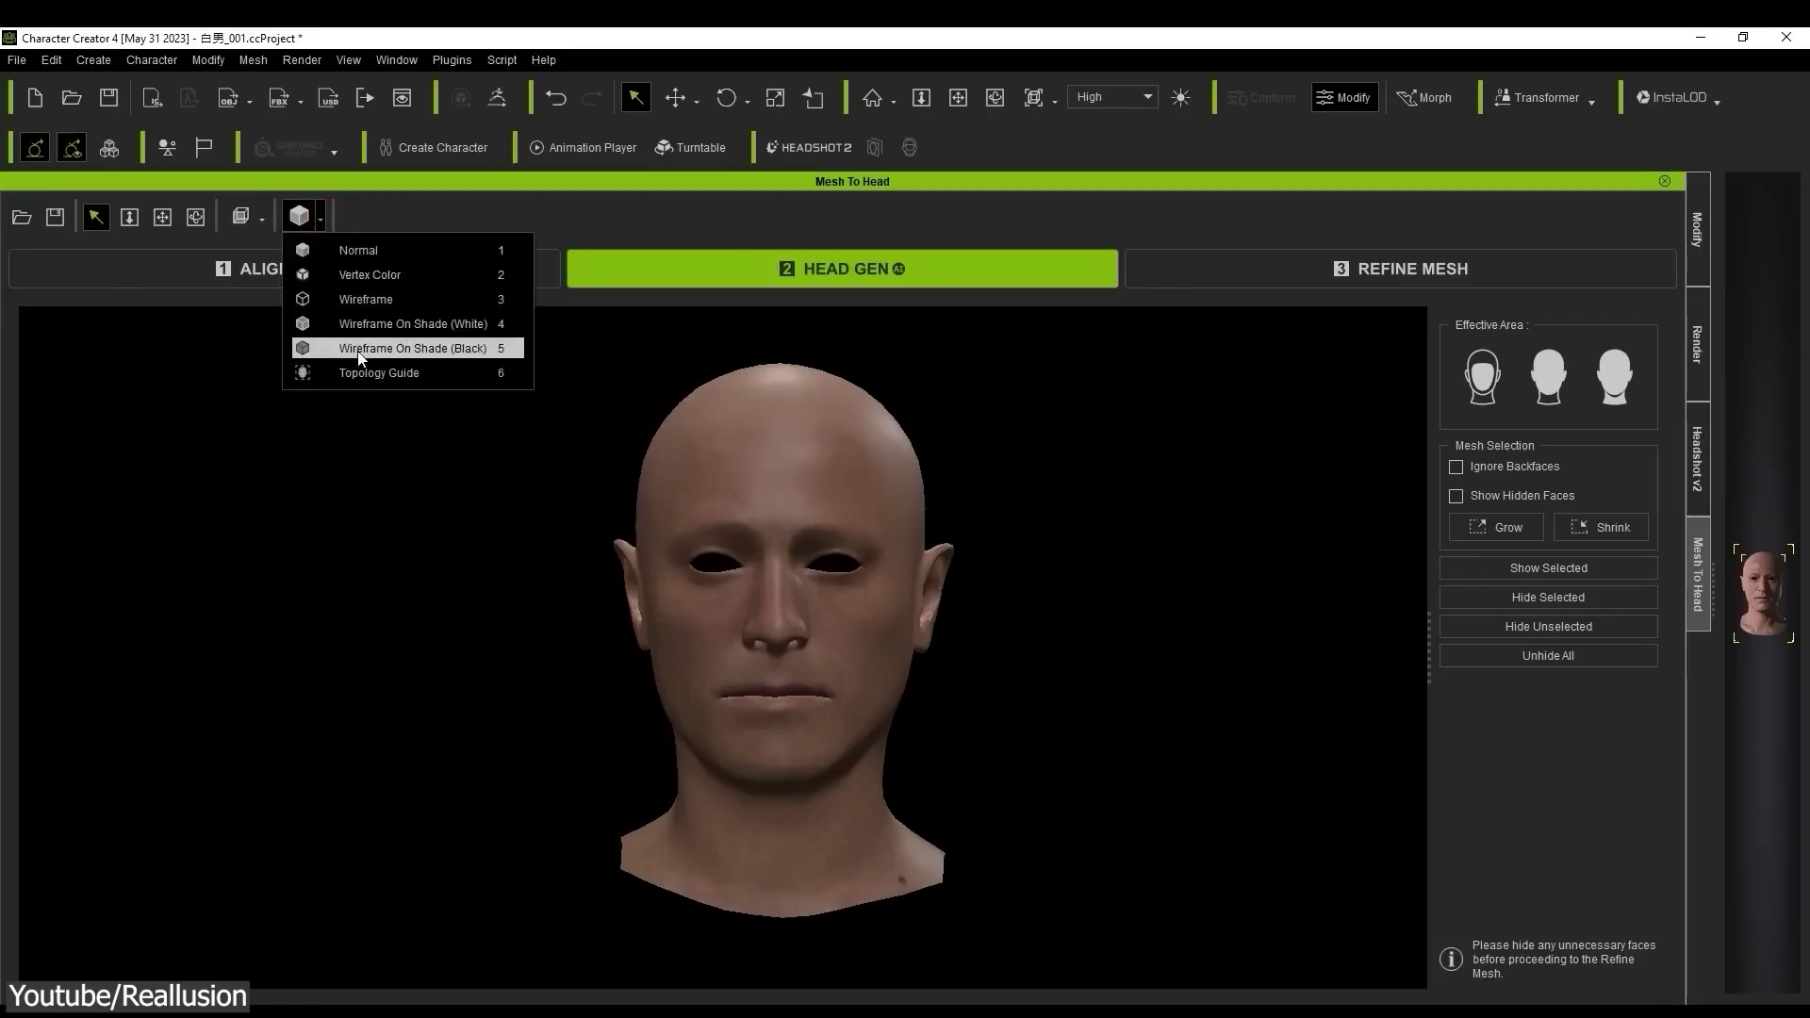
pyautogui.click(396, 348)
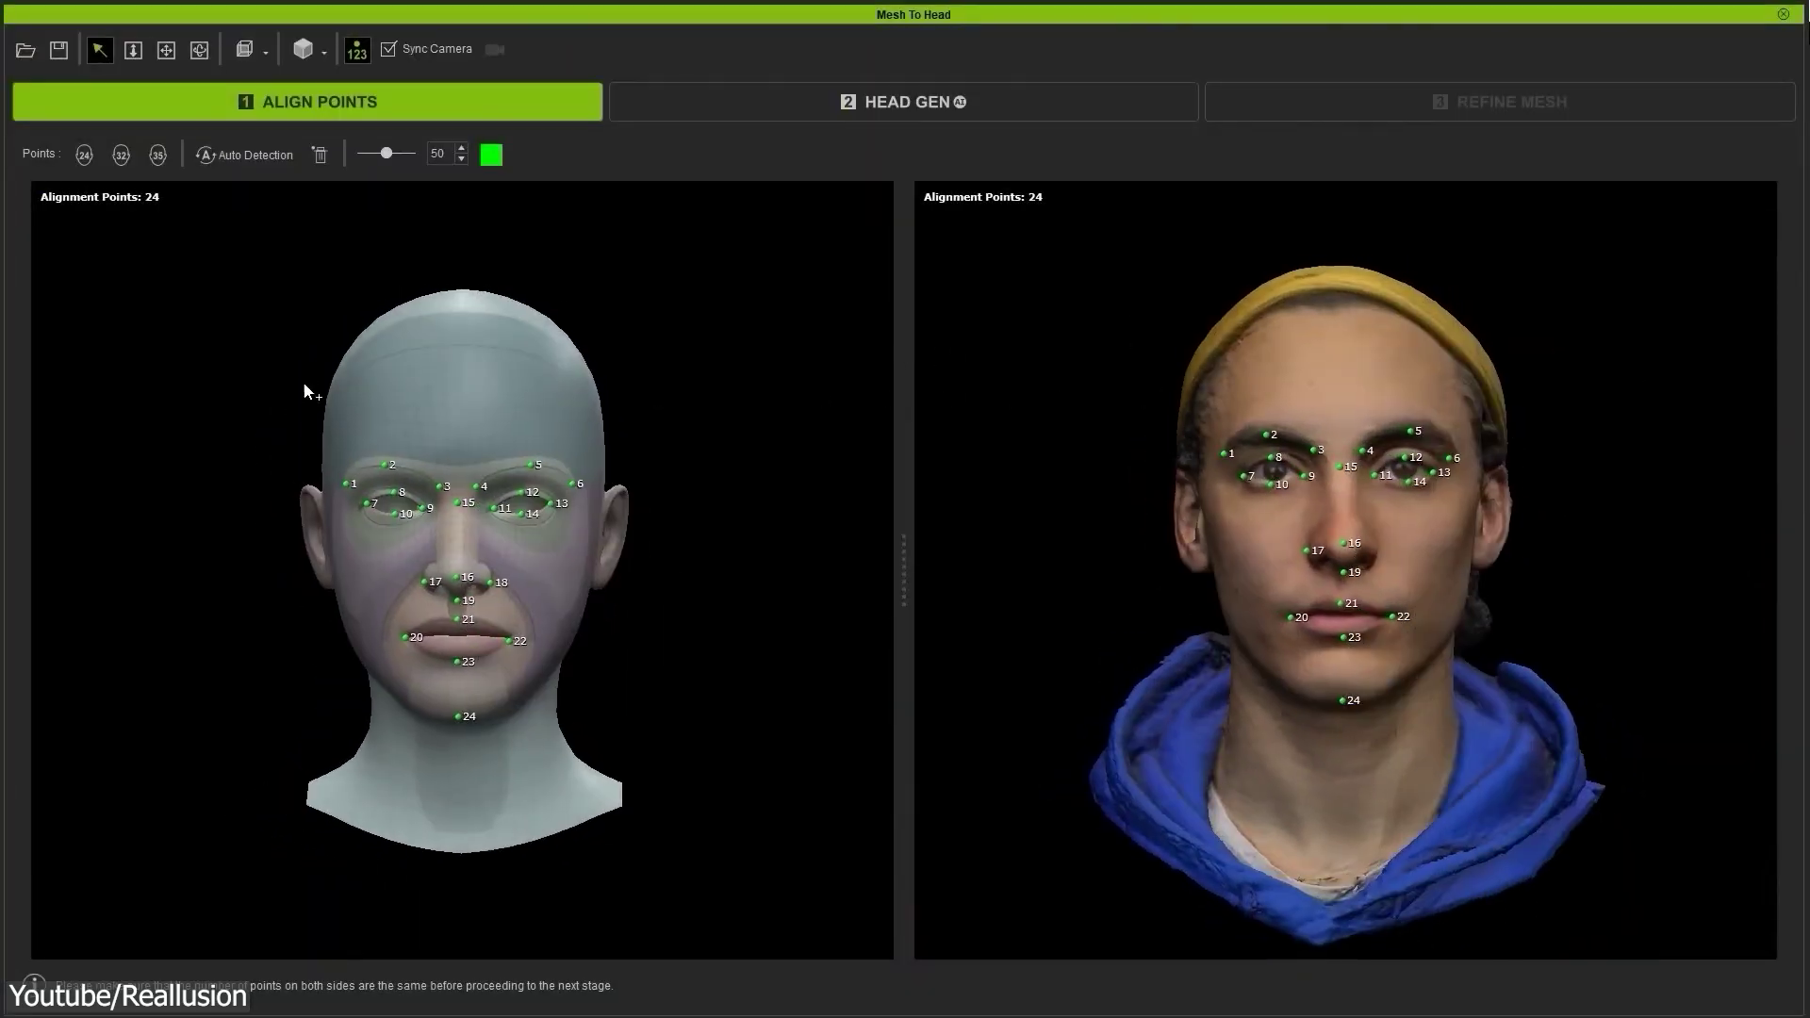
pyautogui.click(777, 102)
pyautogui.moveTo(1006, 387); pyautogui.dragTo(667, 654, button='right')
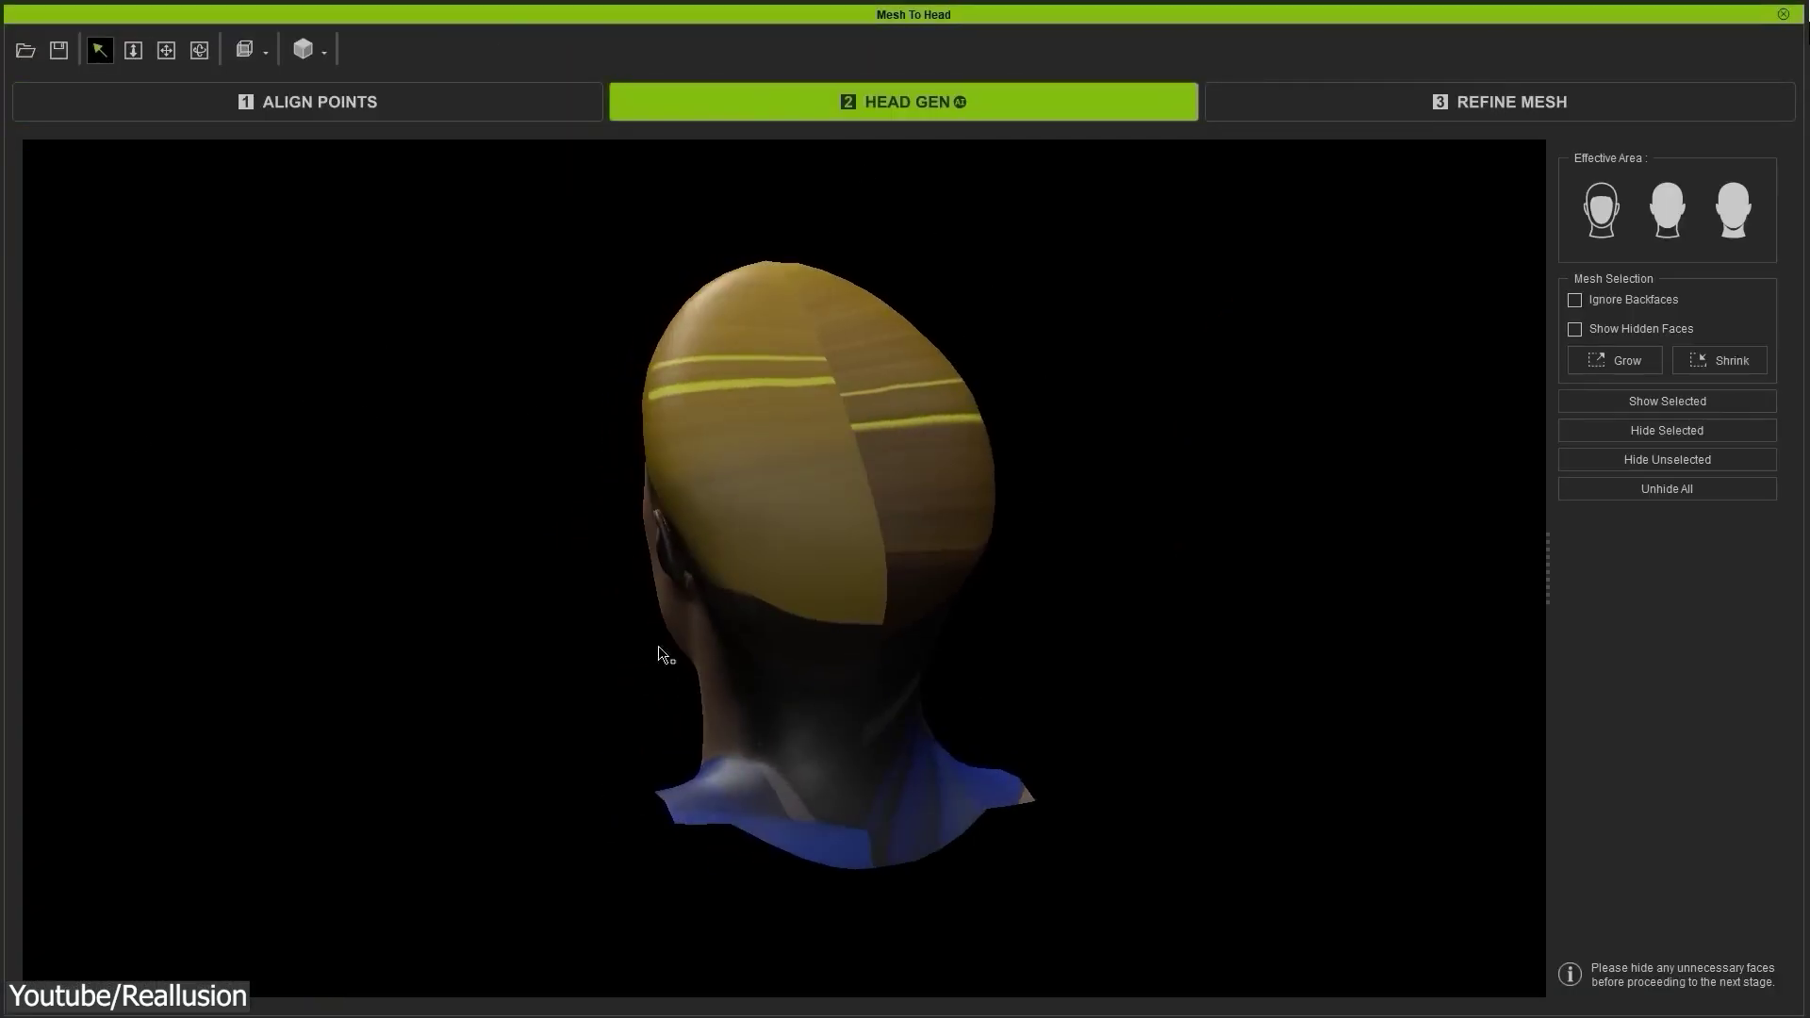
pyautogui.click(320, 50)
pyautogui.click(396, 161)
# Step: Return to smooth shading and limit the effective area to the face only
pyautogui.moveTo(397, 315)
pyautogui.mouseDown(button='right')
pyautogui.moveTo(458, 647)
pyautogui.moveTo(857, 271)
pyautogui.mouseUp(button='right')
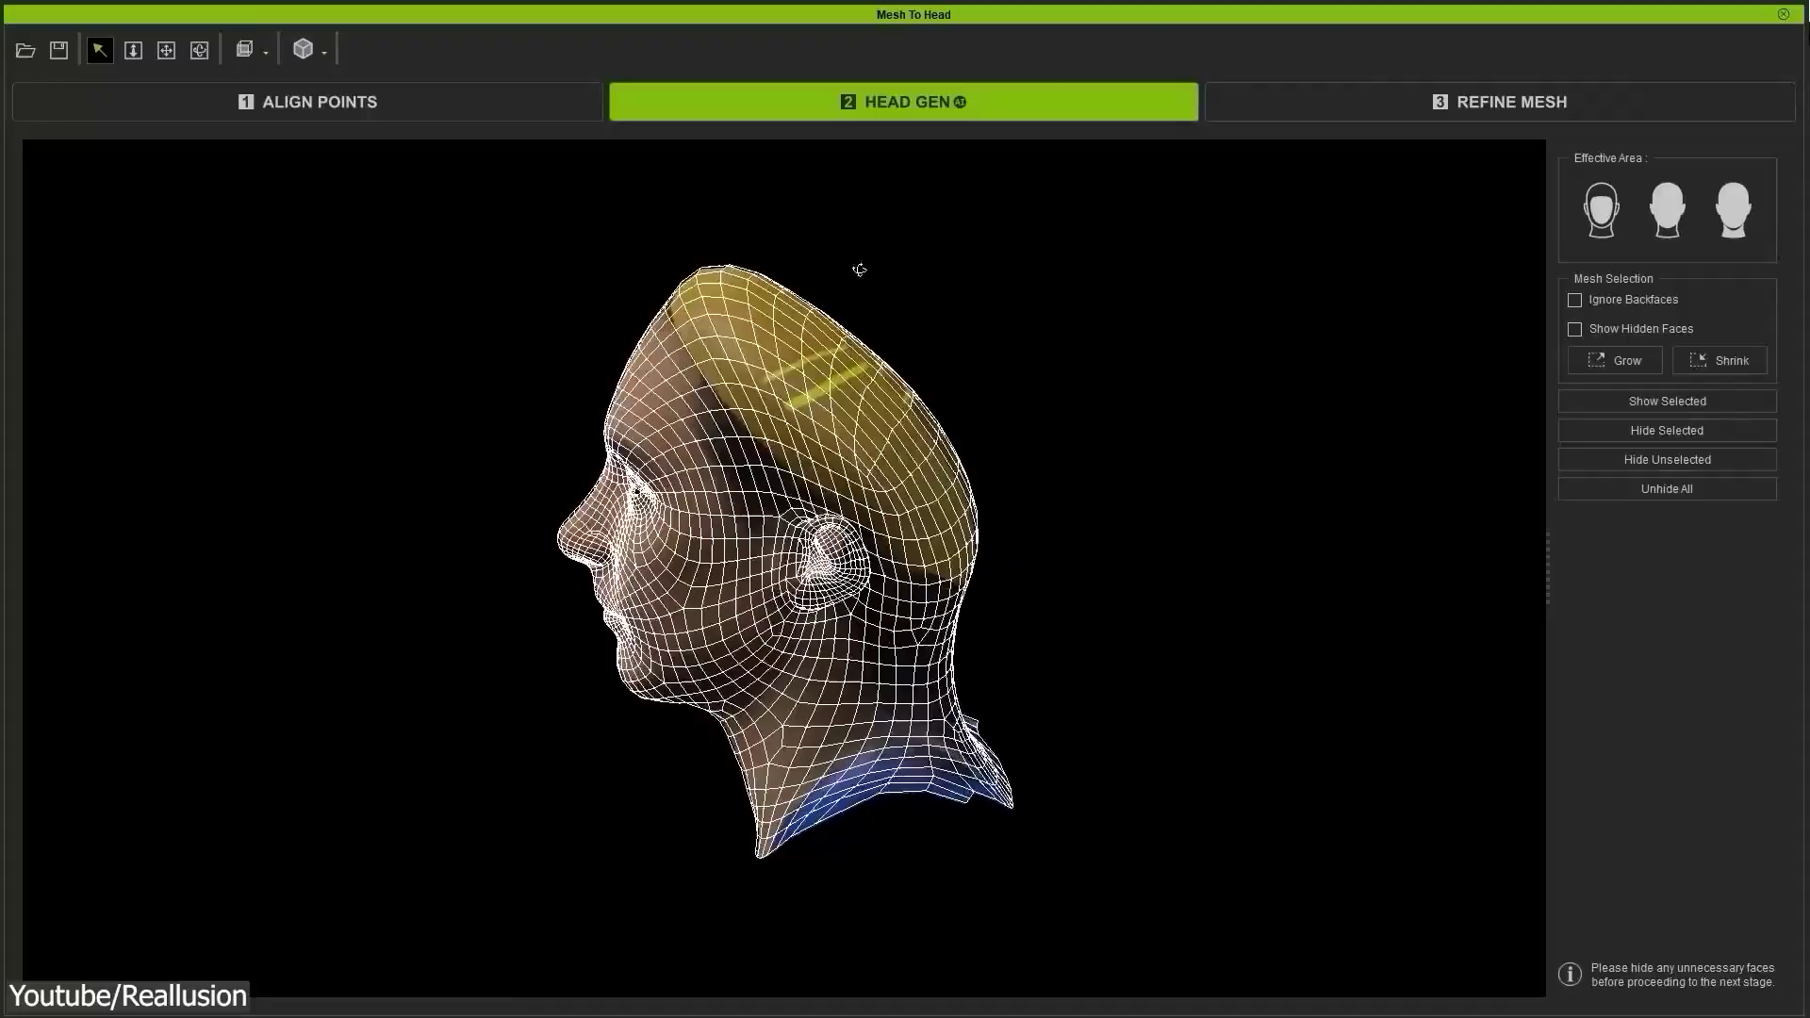
pyautogui.click(302, 50)
pyautogui.click(377, 81)
pyautogui.moveTo(660, 472); pyautogui.dragTo(742, 654, button='right')
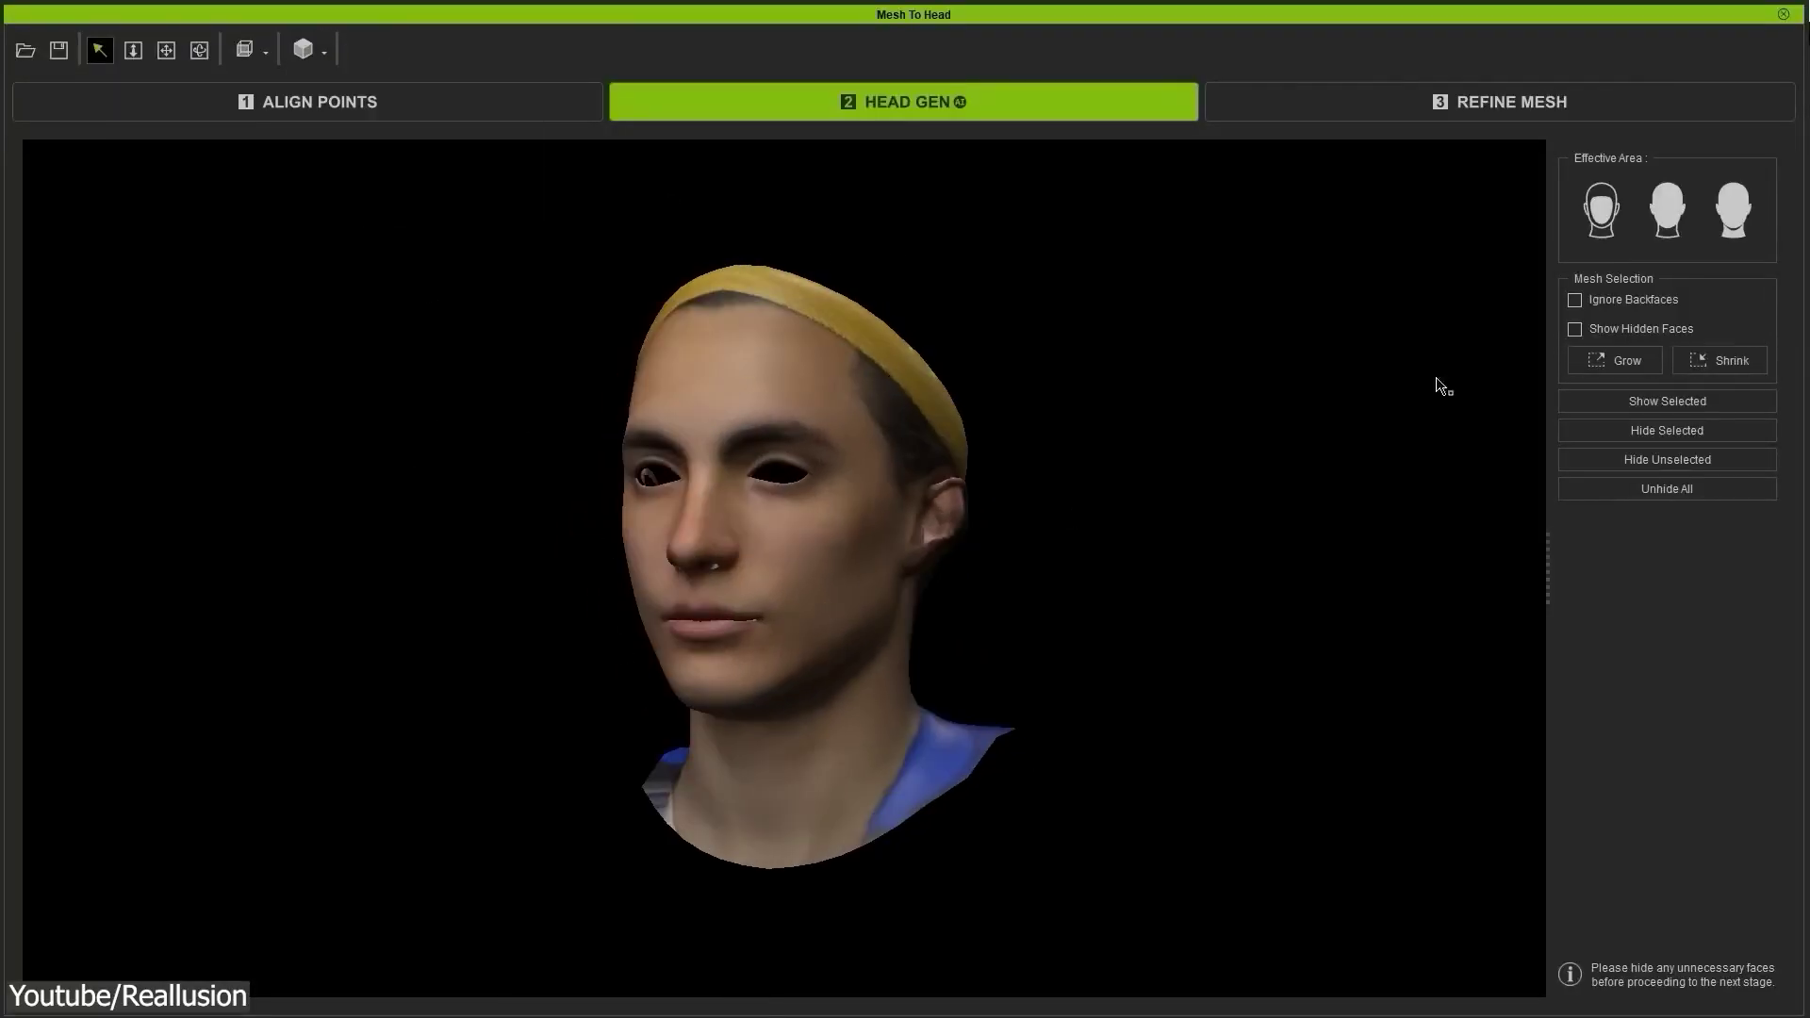
pyautogui.click(1602, 210)
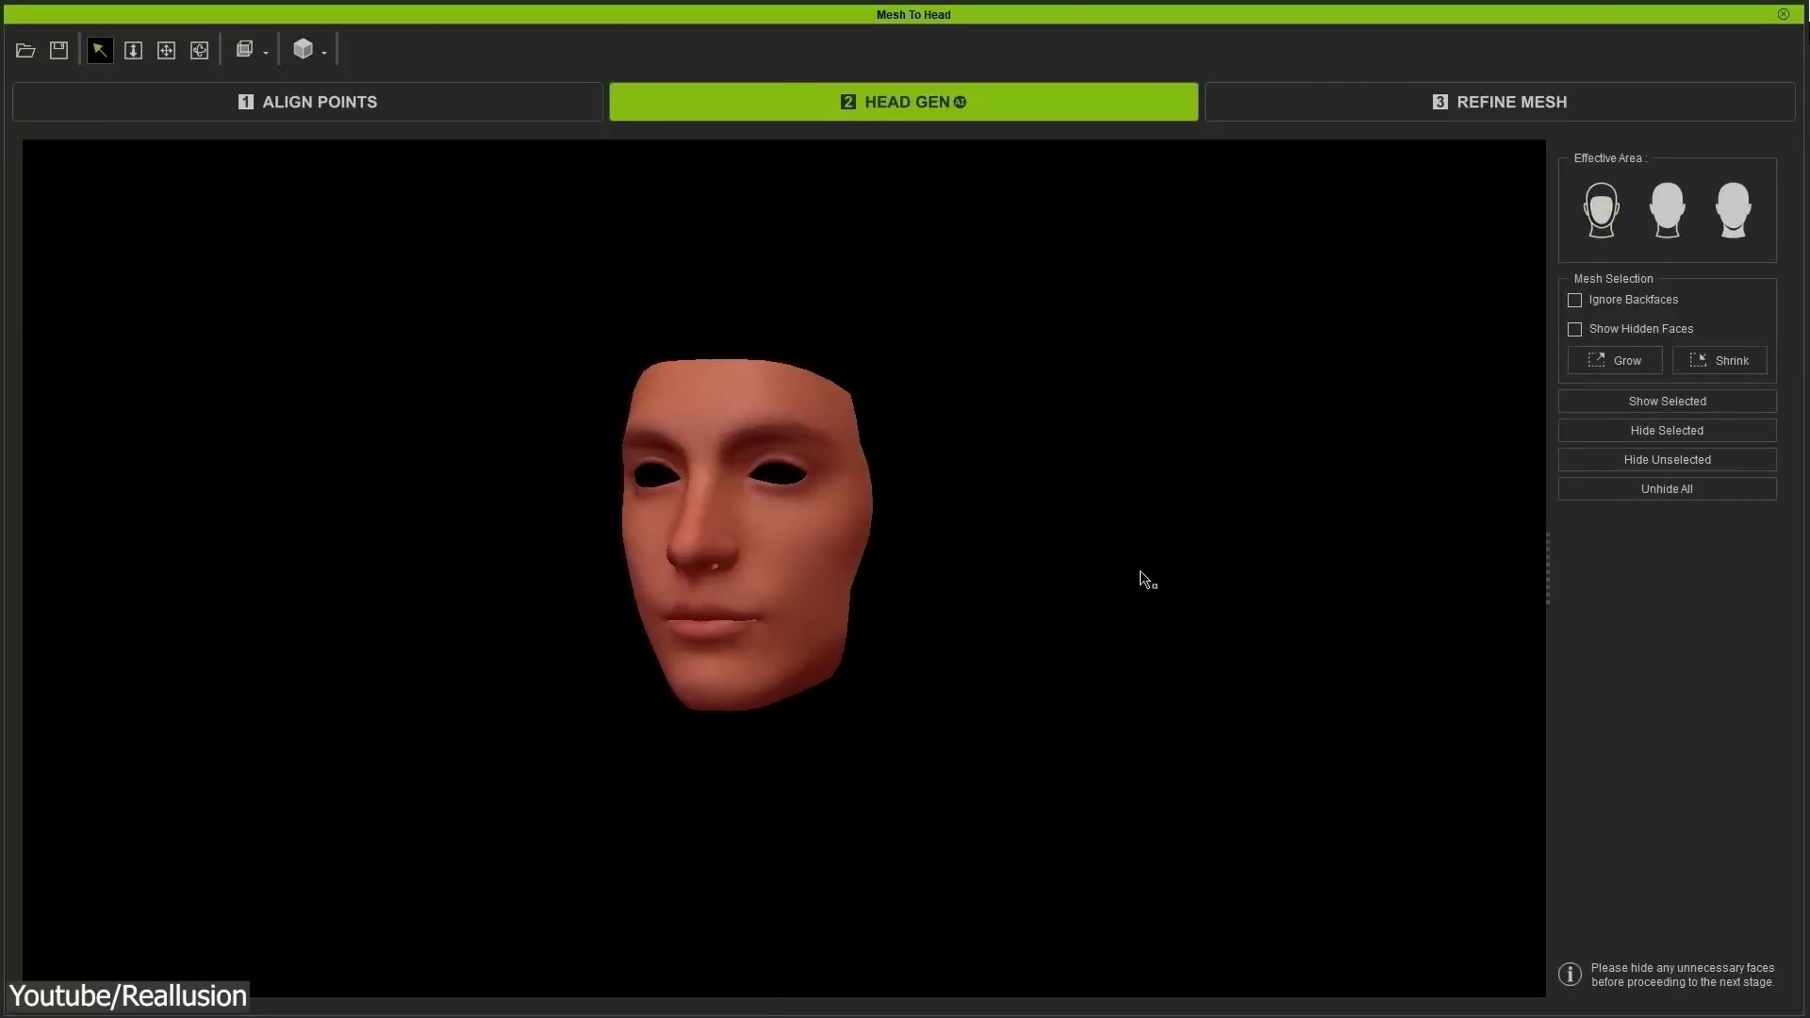
pyautogui.moveTo(744, 735); pyautogui.dragTo(900, 708, button='right')
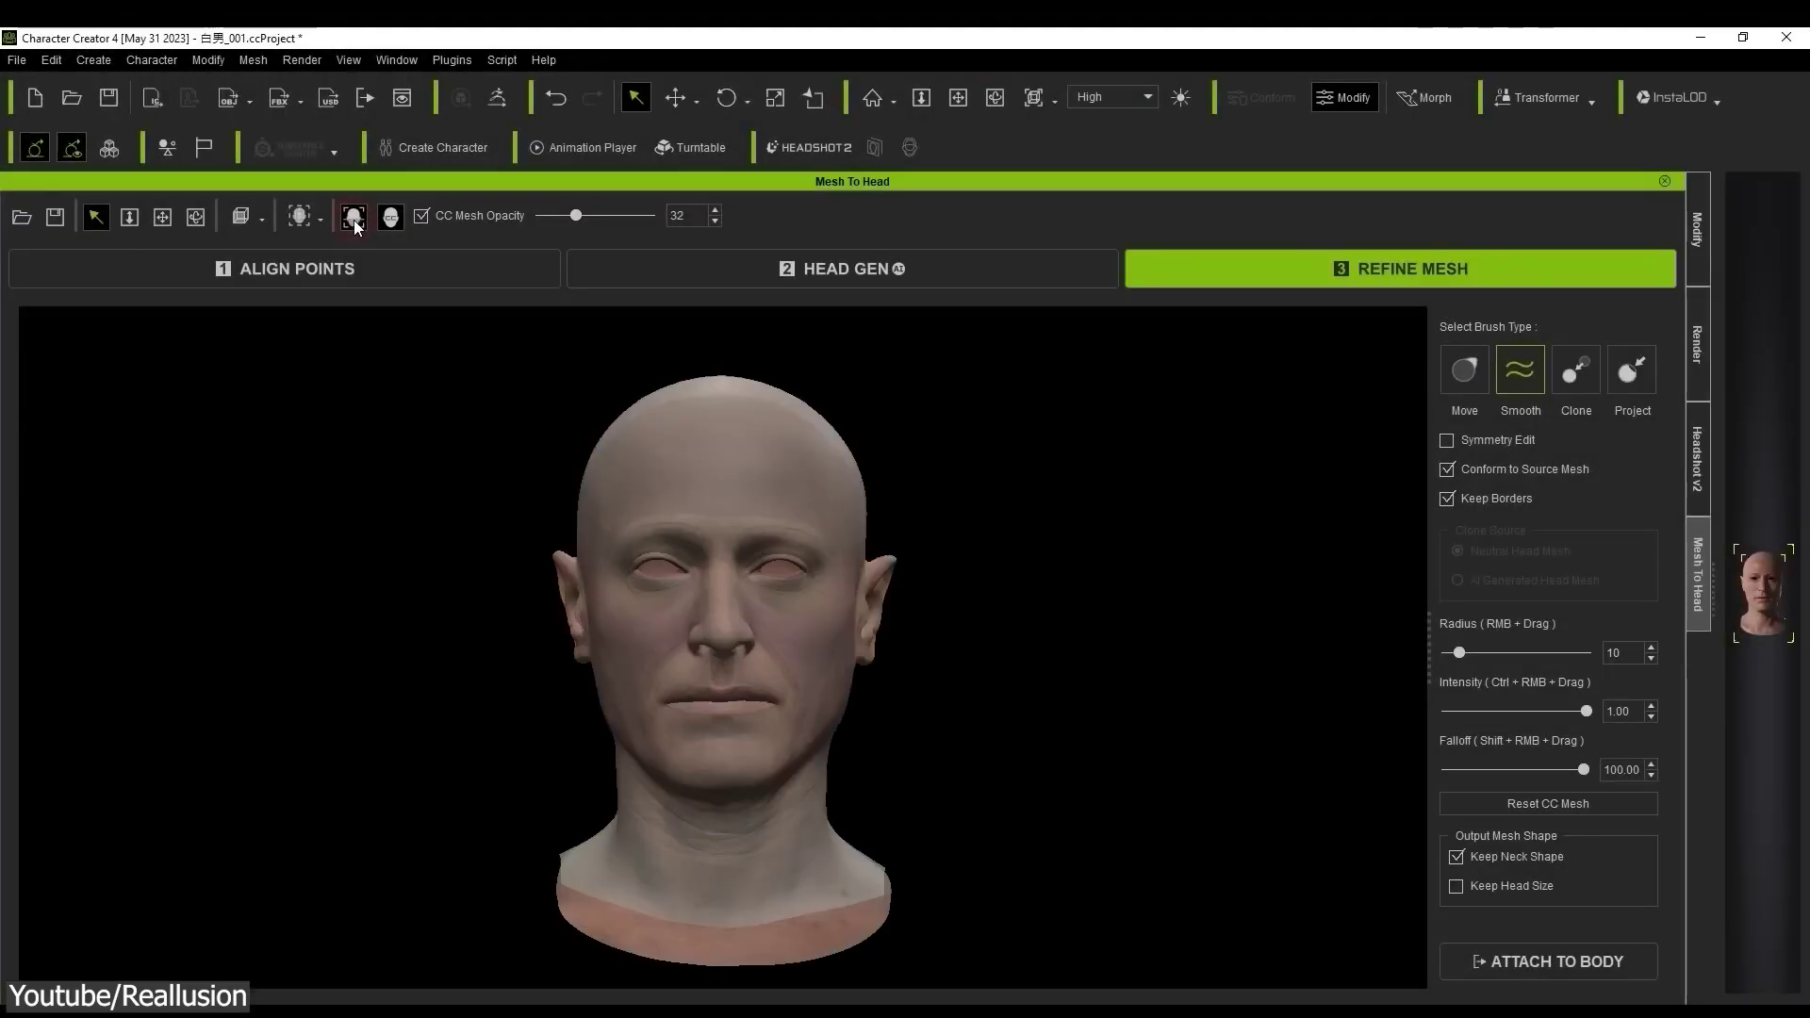
# Step: Overlay the CC head mesh, switch its display mode, and raise CC Mesh Opacity to 38
pyautogui.click(353, 216)
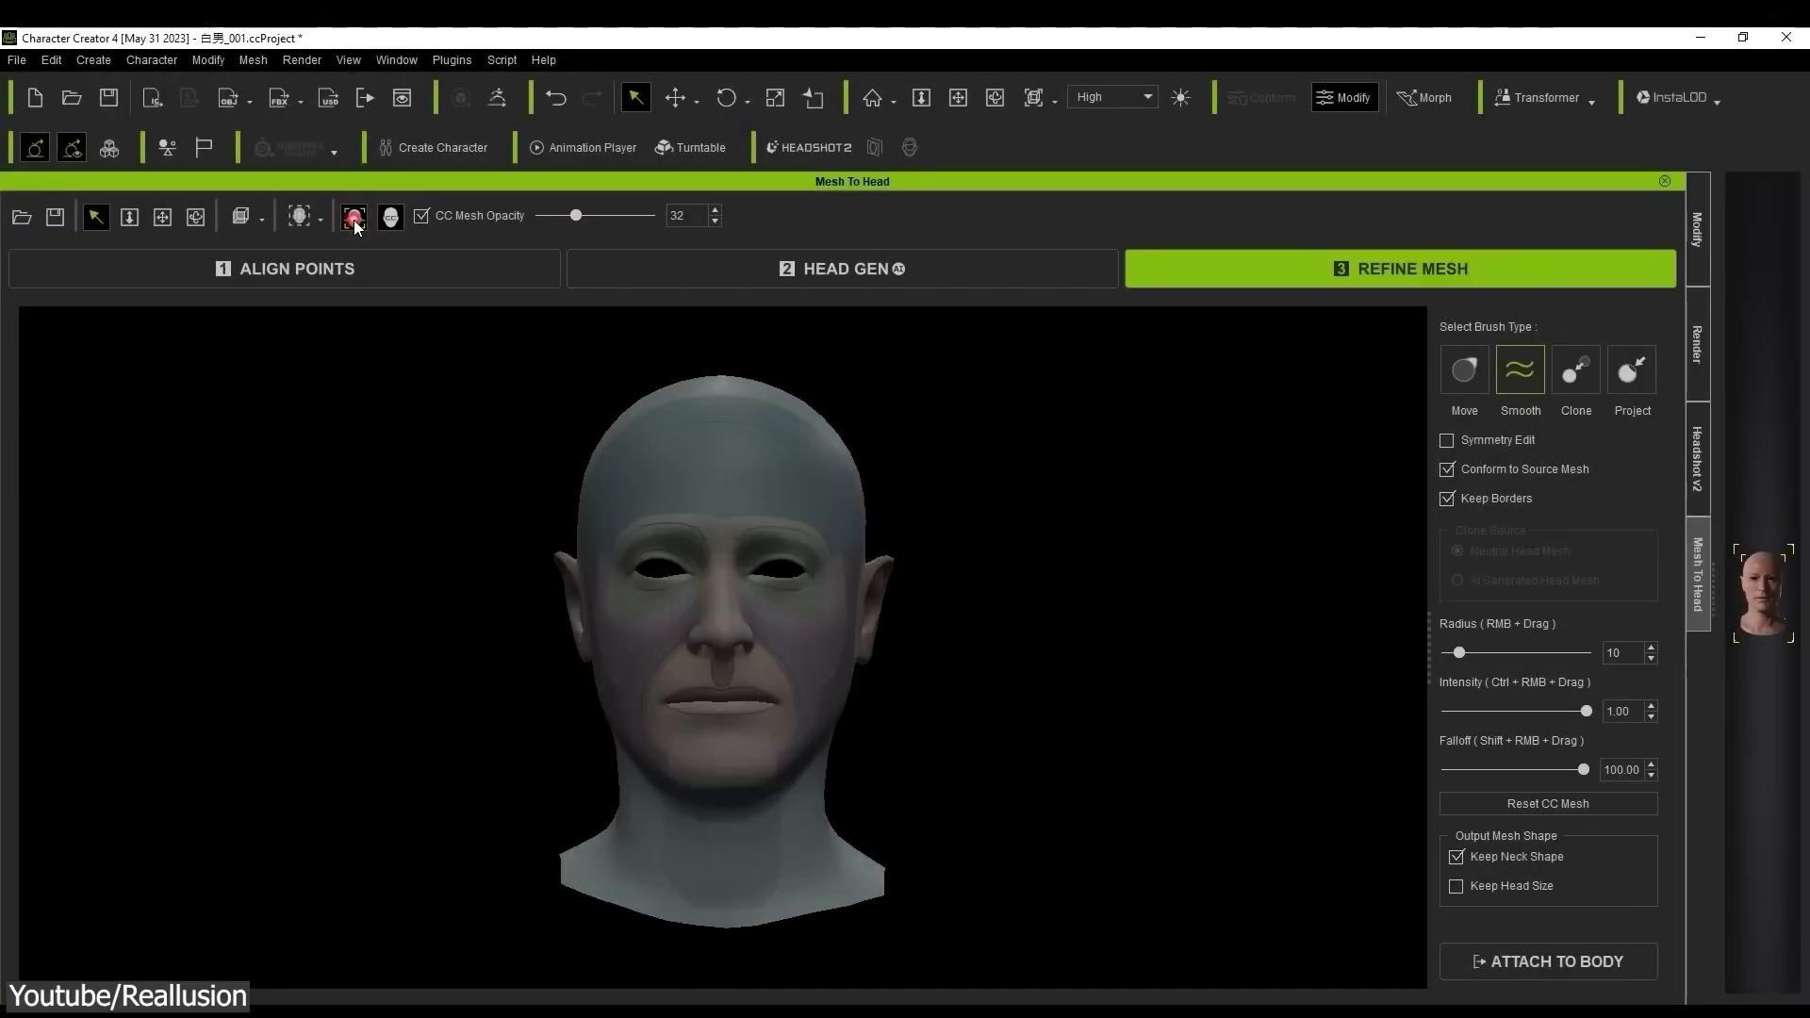
pyautogui.click(389, 217)
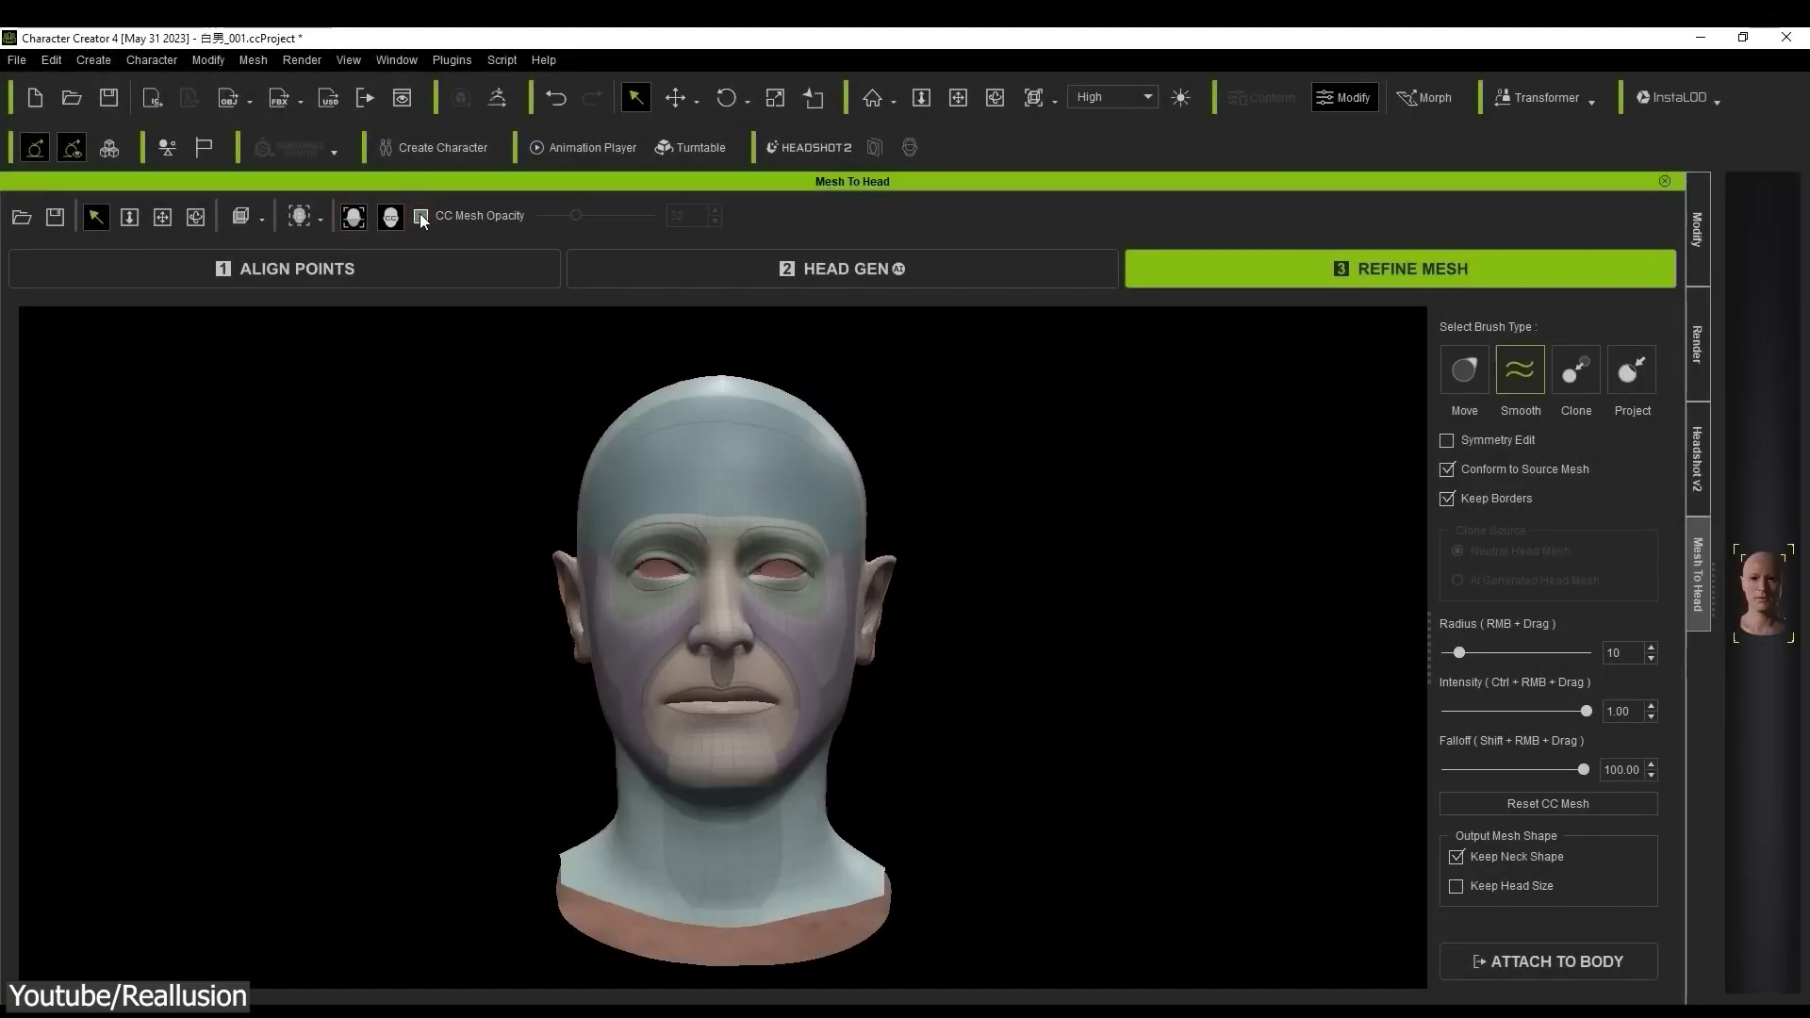
pyautogui.moveTo(577, 218)
pyautogui.mouseDown()
pyautogui.moveTo(547, 217)
pyautogui.moveTo(652, 219)
pyautogui.moveTo(583, 220)
pyautogui.moveTo(598, 220)
pyautogui.mouseUp()
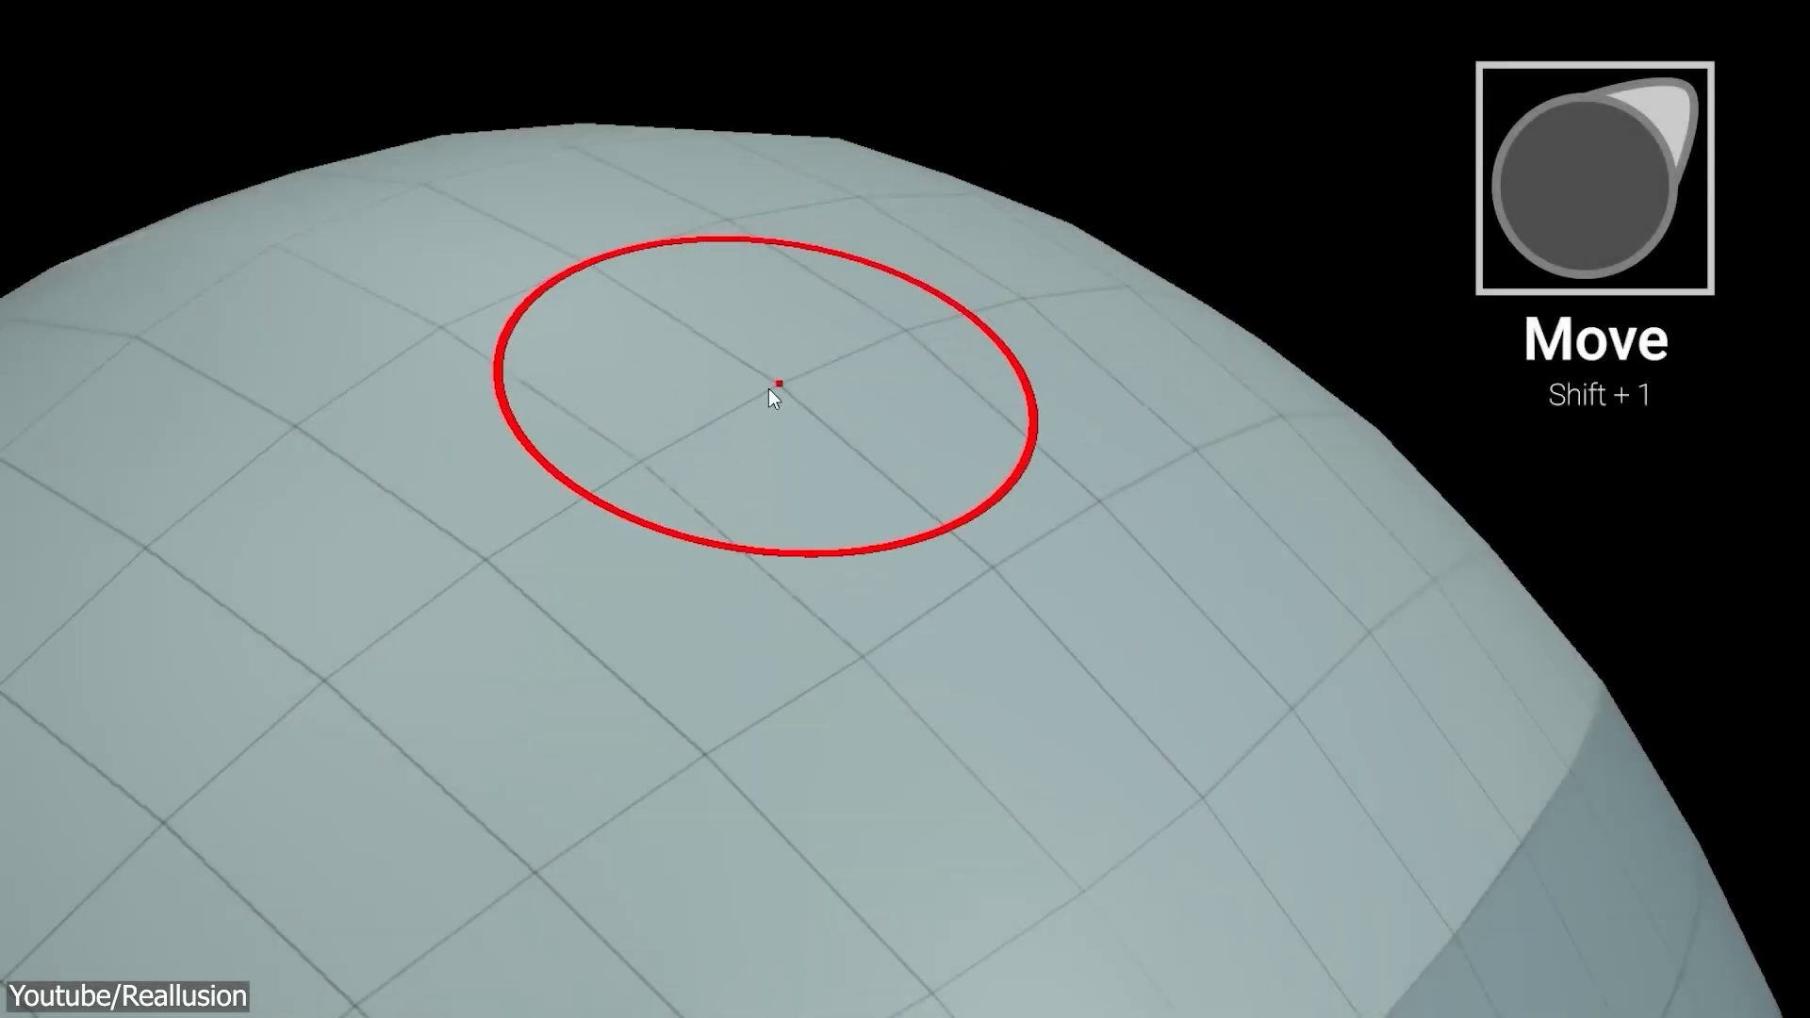
# Step: Move and smooth distorted vertices, then clone the upper ear helix from the Neutral Head Mesh
pyautogui.moveTo(771, 387)
pyautogui.mouseDown()
pyautogui.moveTo(944, 324)
pyautogui.moveTo(631, 439)
pyautogui.moveTo(583, 481)
pyautogui.moveTo(970, 302)
pyautogui.moveTo(675, 446)
pyautogui.moveTo(679, 186)
pyautogui.moveTo(712, 423)
pyautogui.moveTo(681, 149)
pyautogui.moveTo(714, 390)
pyautogui.mouseUp()
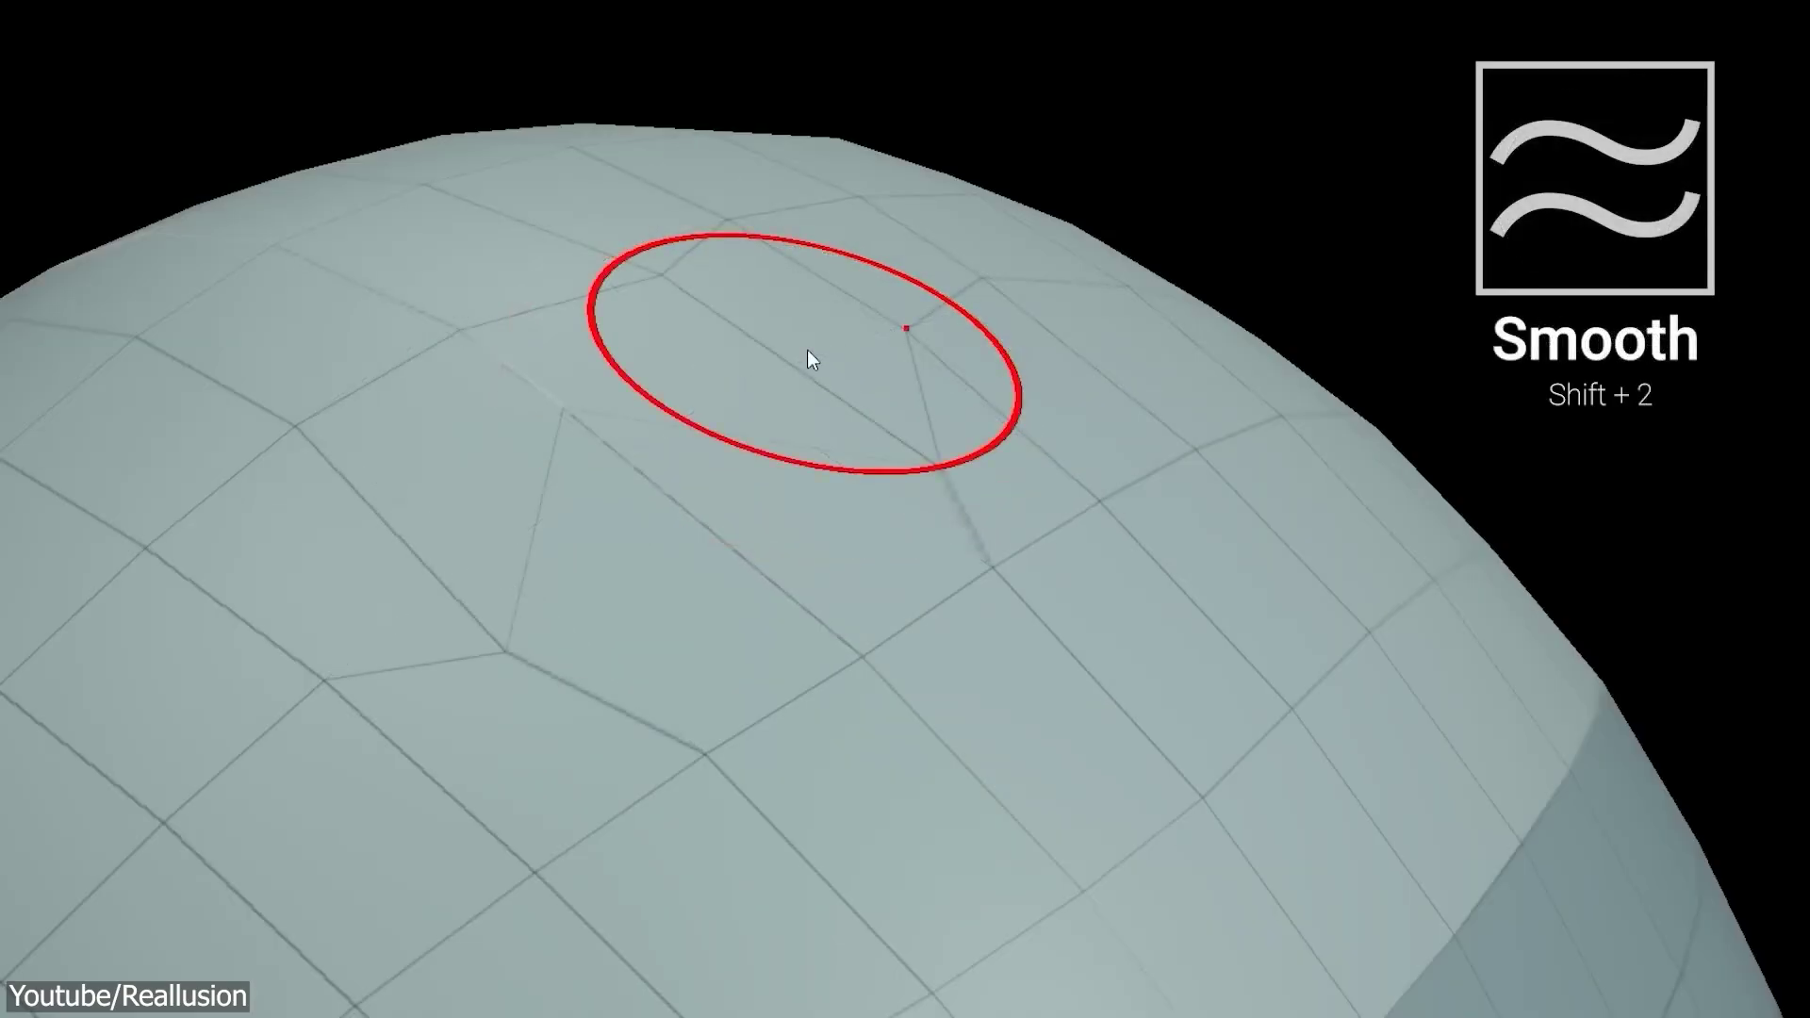
pyautogui.moveTo(807, 359)
pyautogui.mouseDown()
pyautogui.moveTo(908, 331)
pyautogui.moveTo(392, 638)
pyautogui.moveTo(731, 226)
pyautogui.moveTo(797, 379)
pyautogui.moveTo(404, 686)
pyautogui.moveTo(444, 884)
pyautogui.moveTo(1078, 315)
pyautogui.mouseUp()
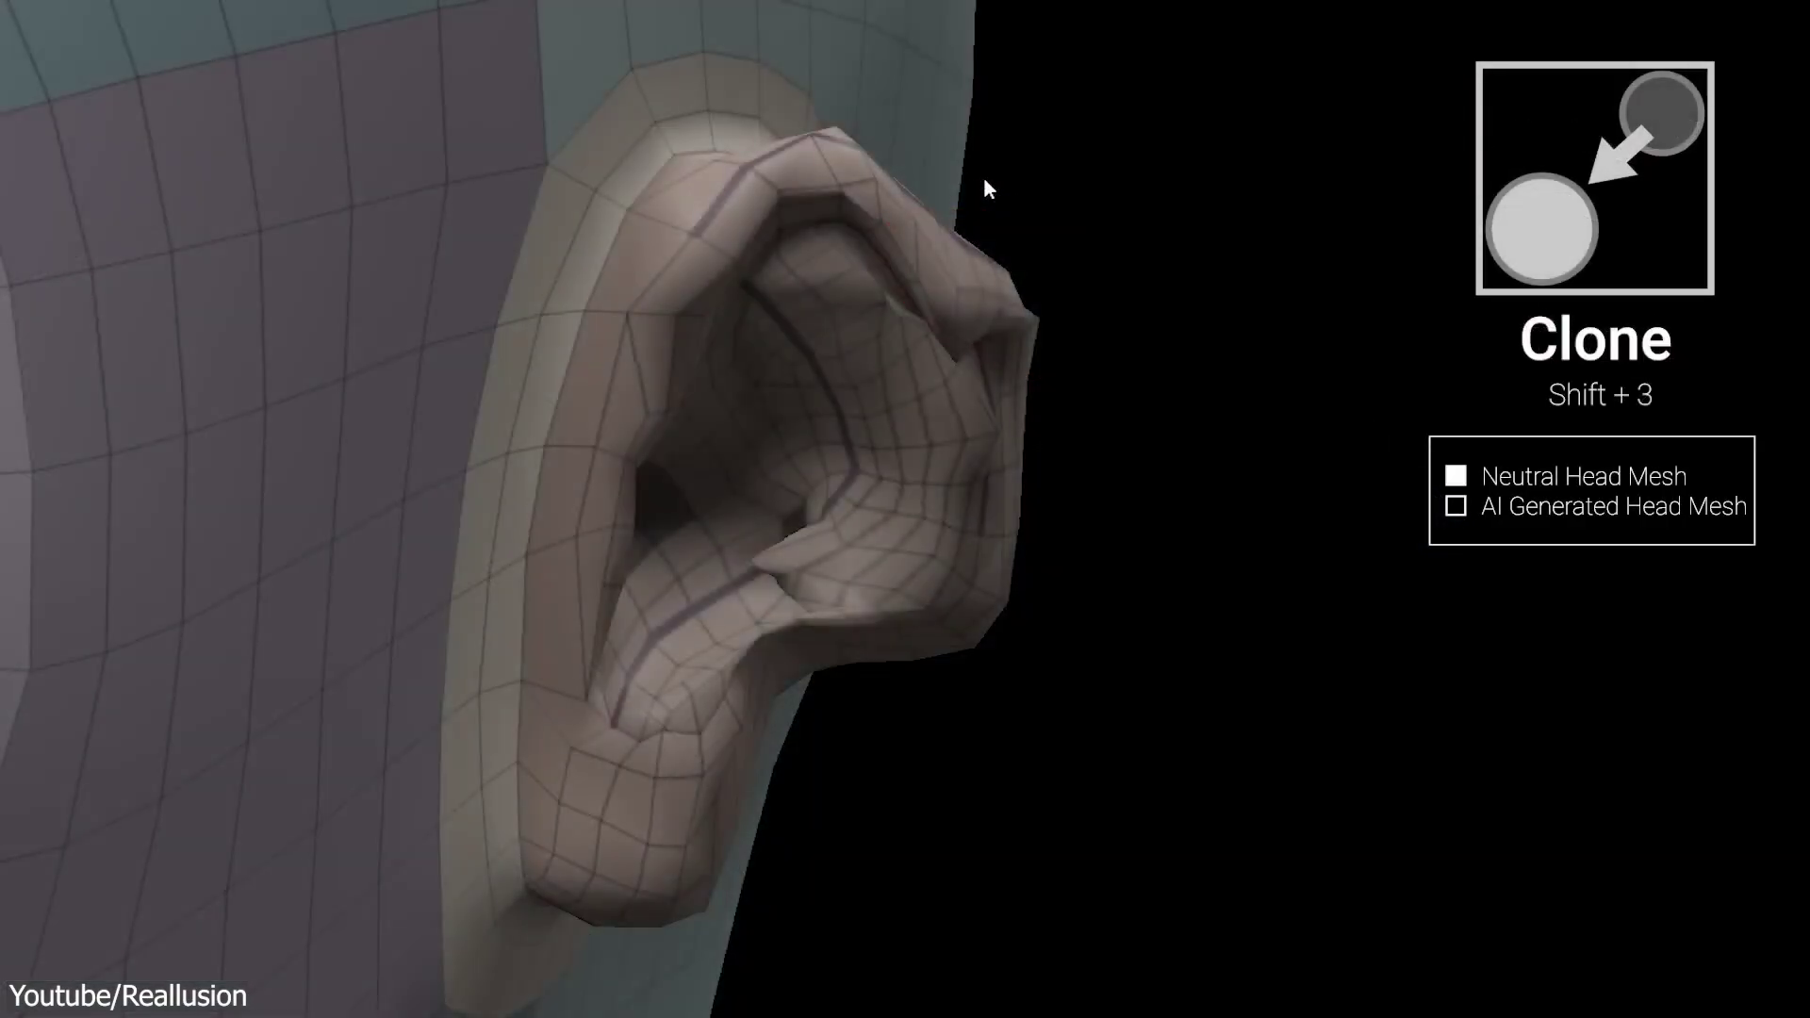
pyautogui.moveTo(758, 258)
pyautogui.mouseDown()
pyautogui.moveTo(775, 223)
pyautogui.moveTo(886, 225)
pyautogui.moveTo(943, 286)
pyautogui.moveTo(940, 411)
pyautogui.moveTo(706, 800)
pyautogui.moveTo(644, 709)
pyautogui.moveTo(666, 551)
pyautogui.moveTo(917, 509)
pyautogui.moveTo(965, 274)
pyautogui.mouseUp()
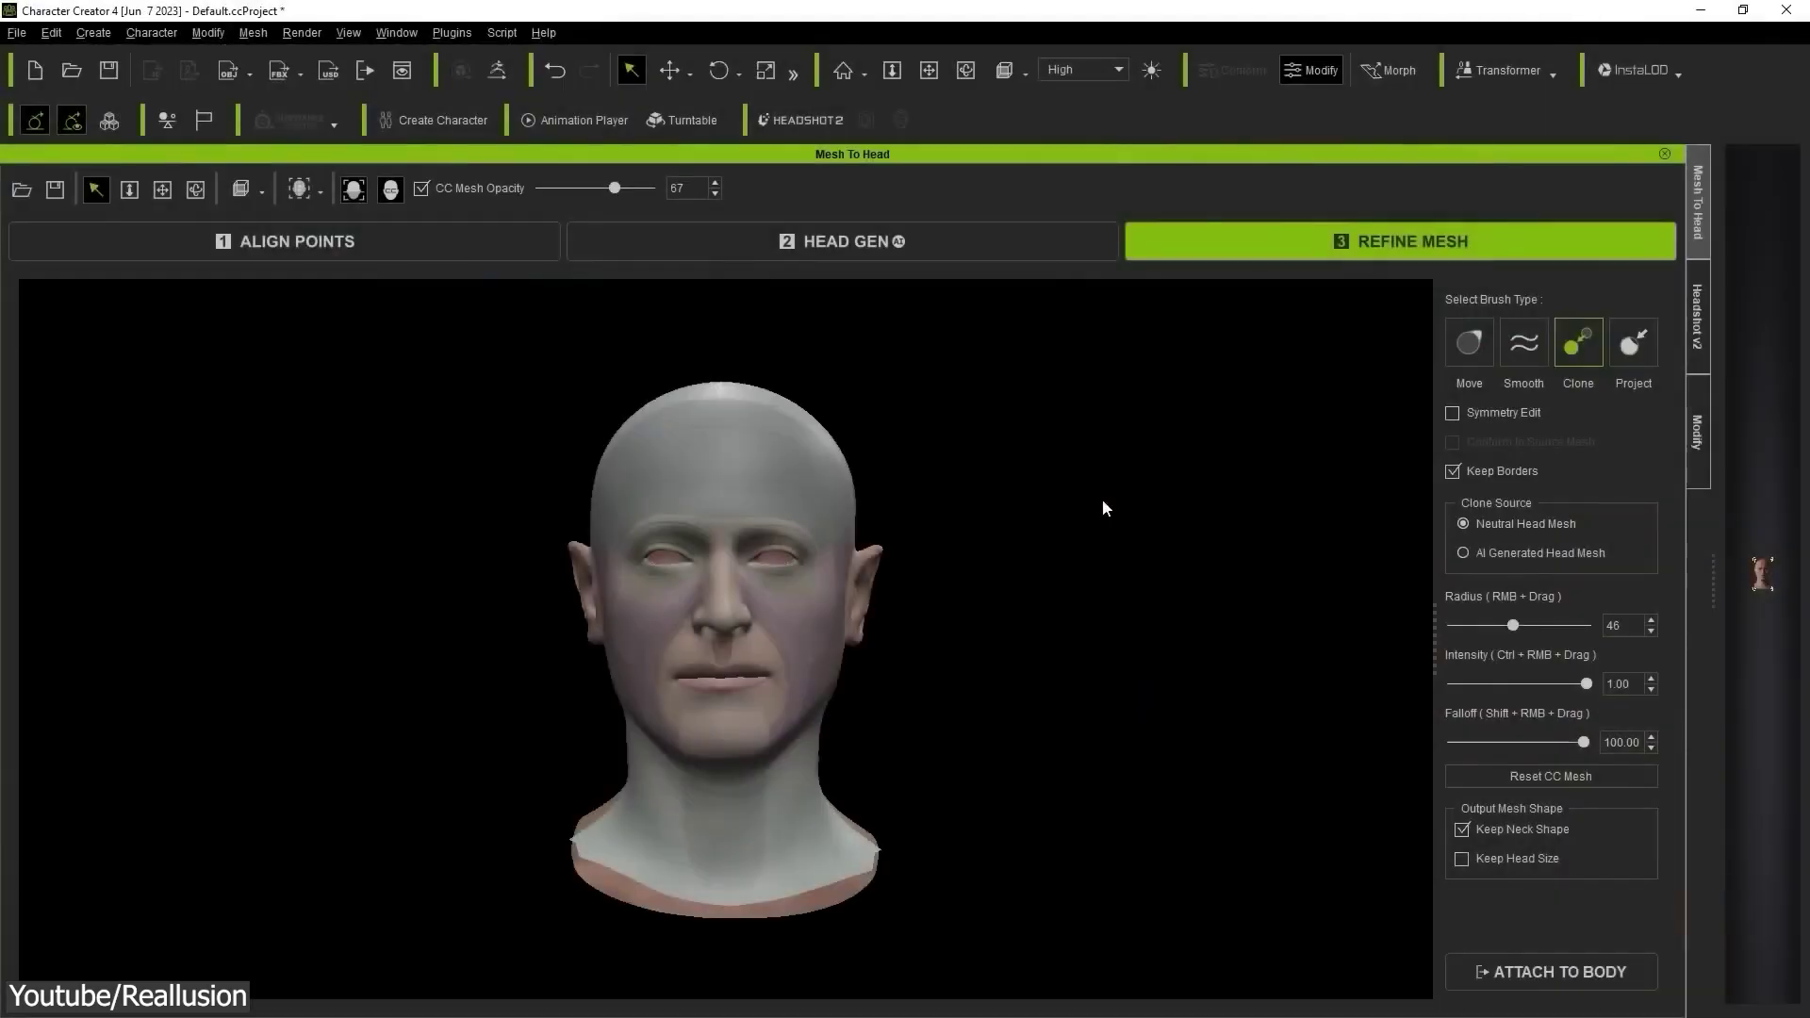
# Step: Begin attaching the refined head to a body using the Type 3 texture mask
pyautogui.moveTo(1101, 500)
pyautogui.mouseDown()
pyautogui.moveTo(566, 512)
pyautogui.moveTo(1745, 517)
pyautogui.moveTo(1074, 518)
pyautogui.mouseUp()
pyautogui.click(1503, 981)
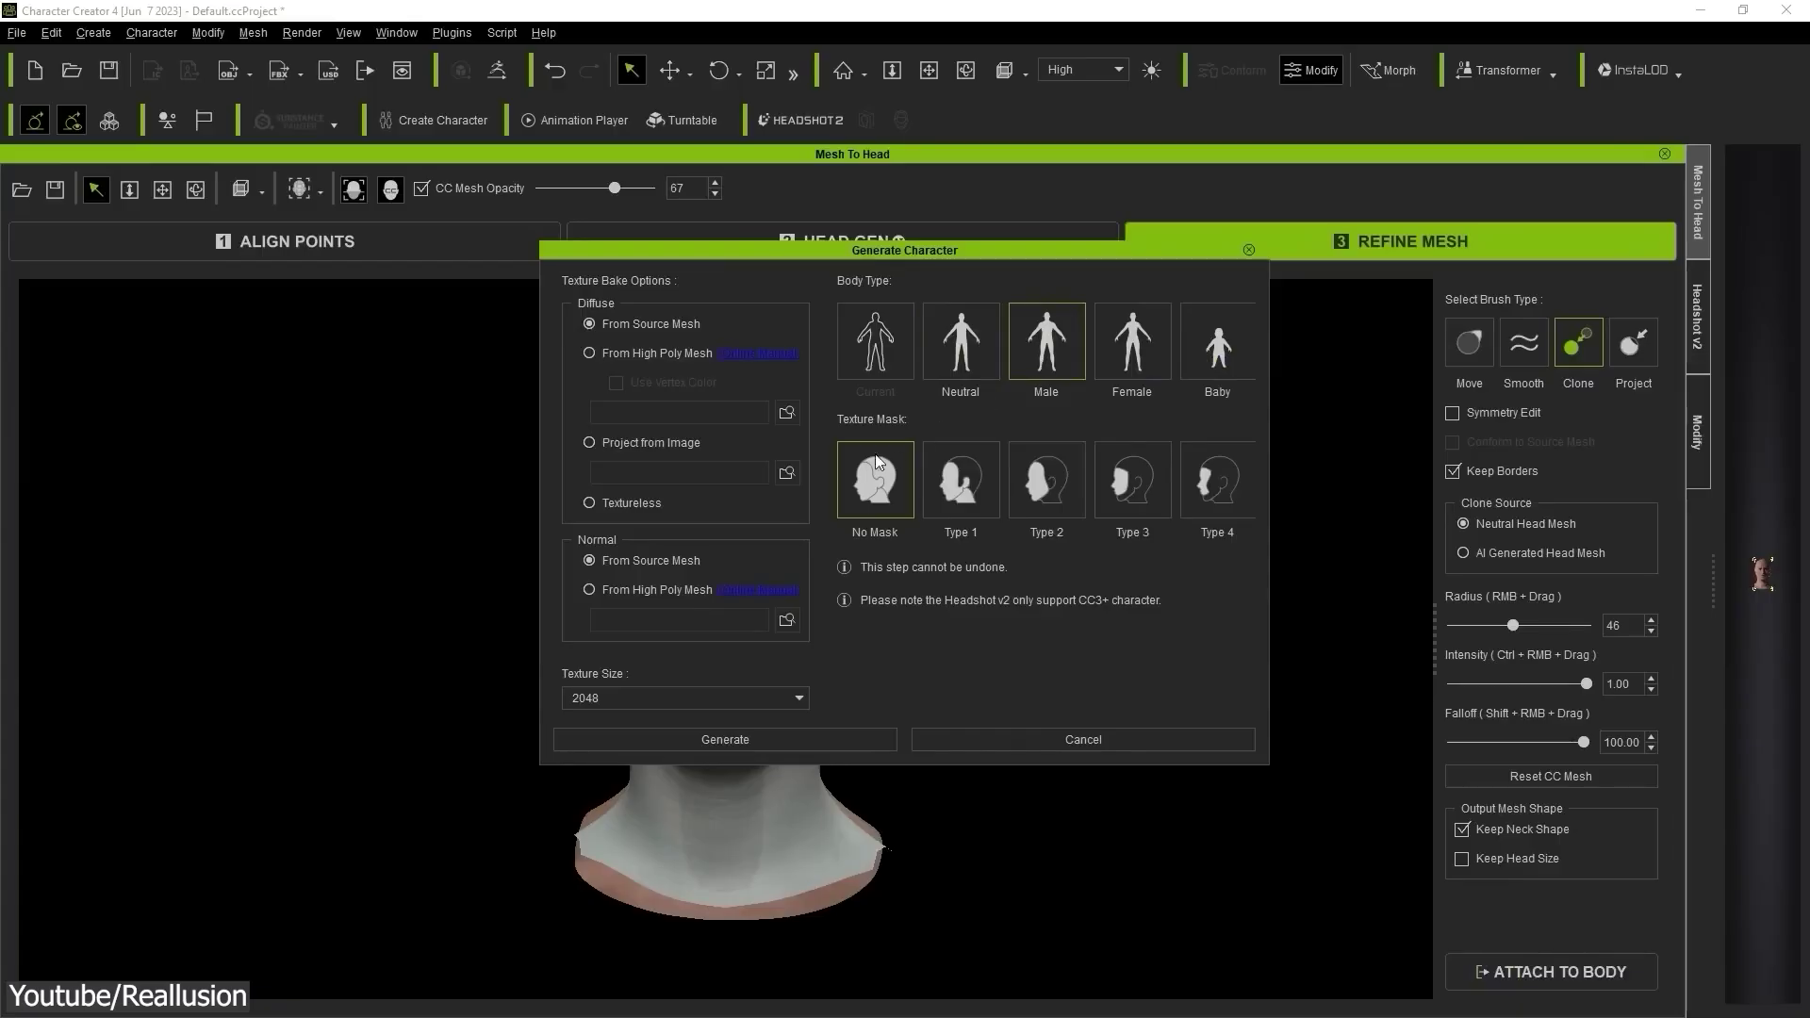
pyautogui.click(1131, 481)
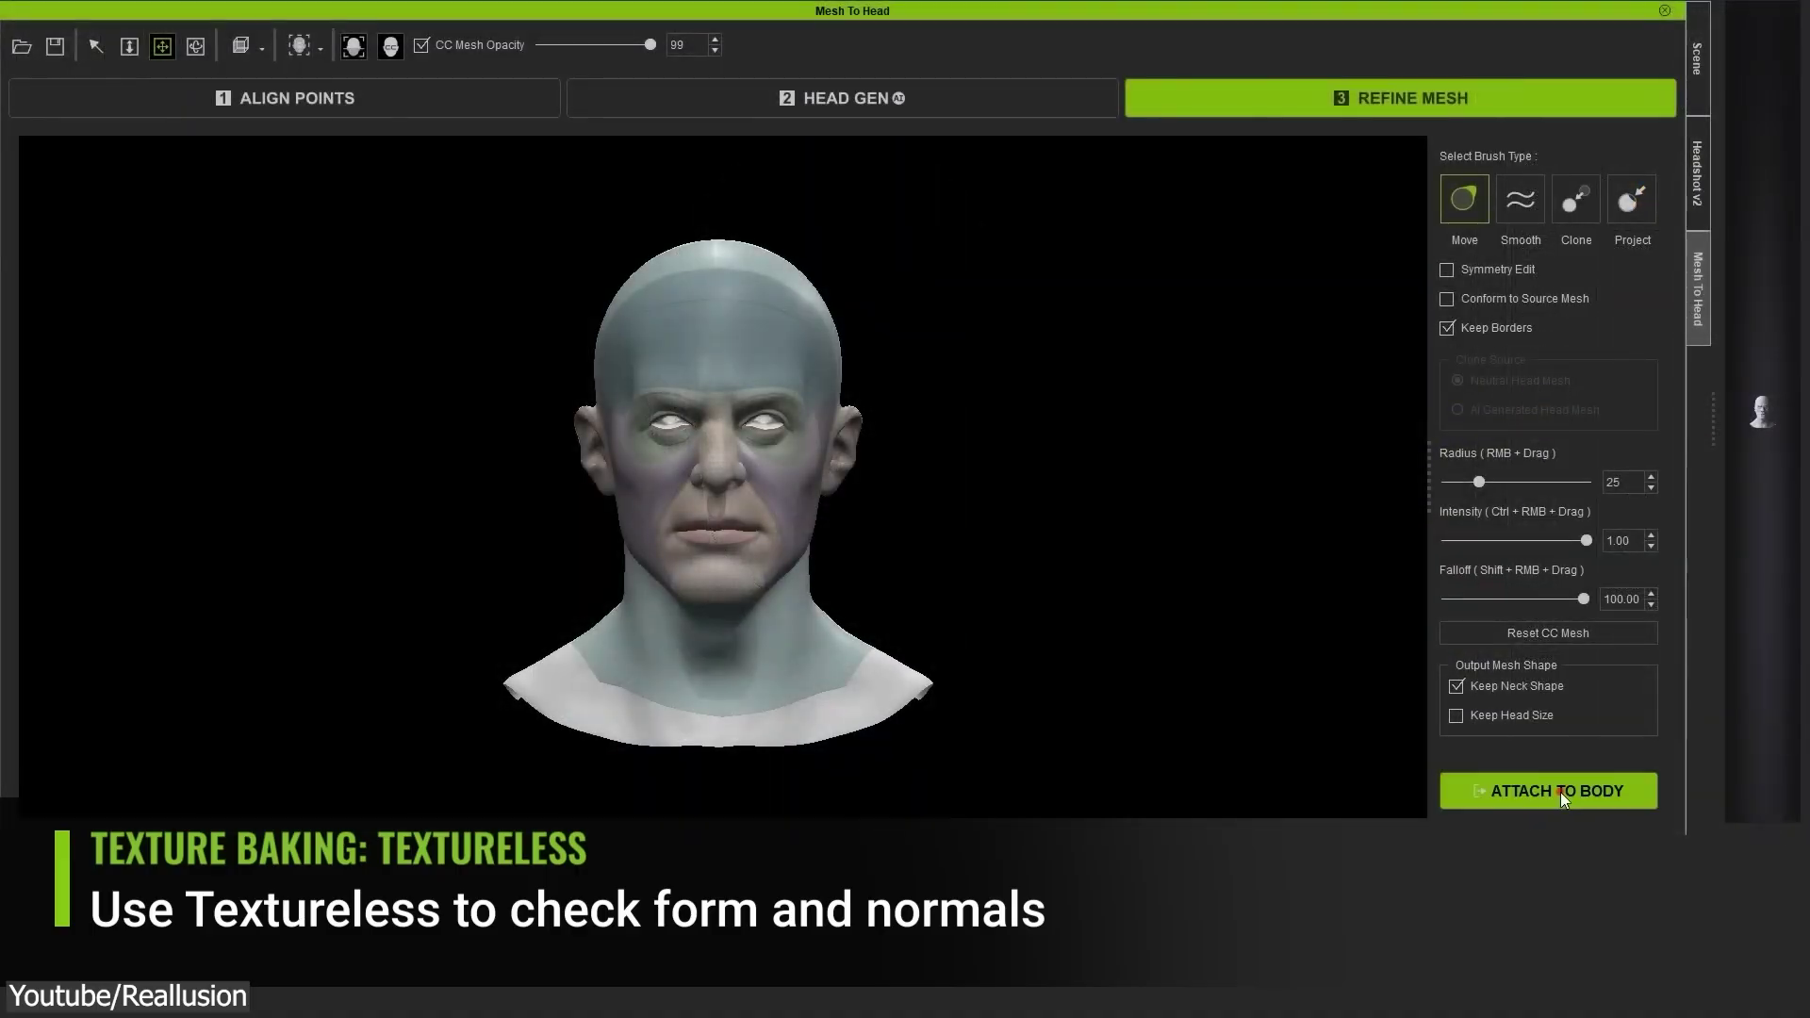
# Step: Generate the male character with a 4096 texture size
pyautogui.click(1548, 791)
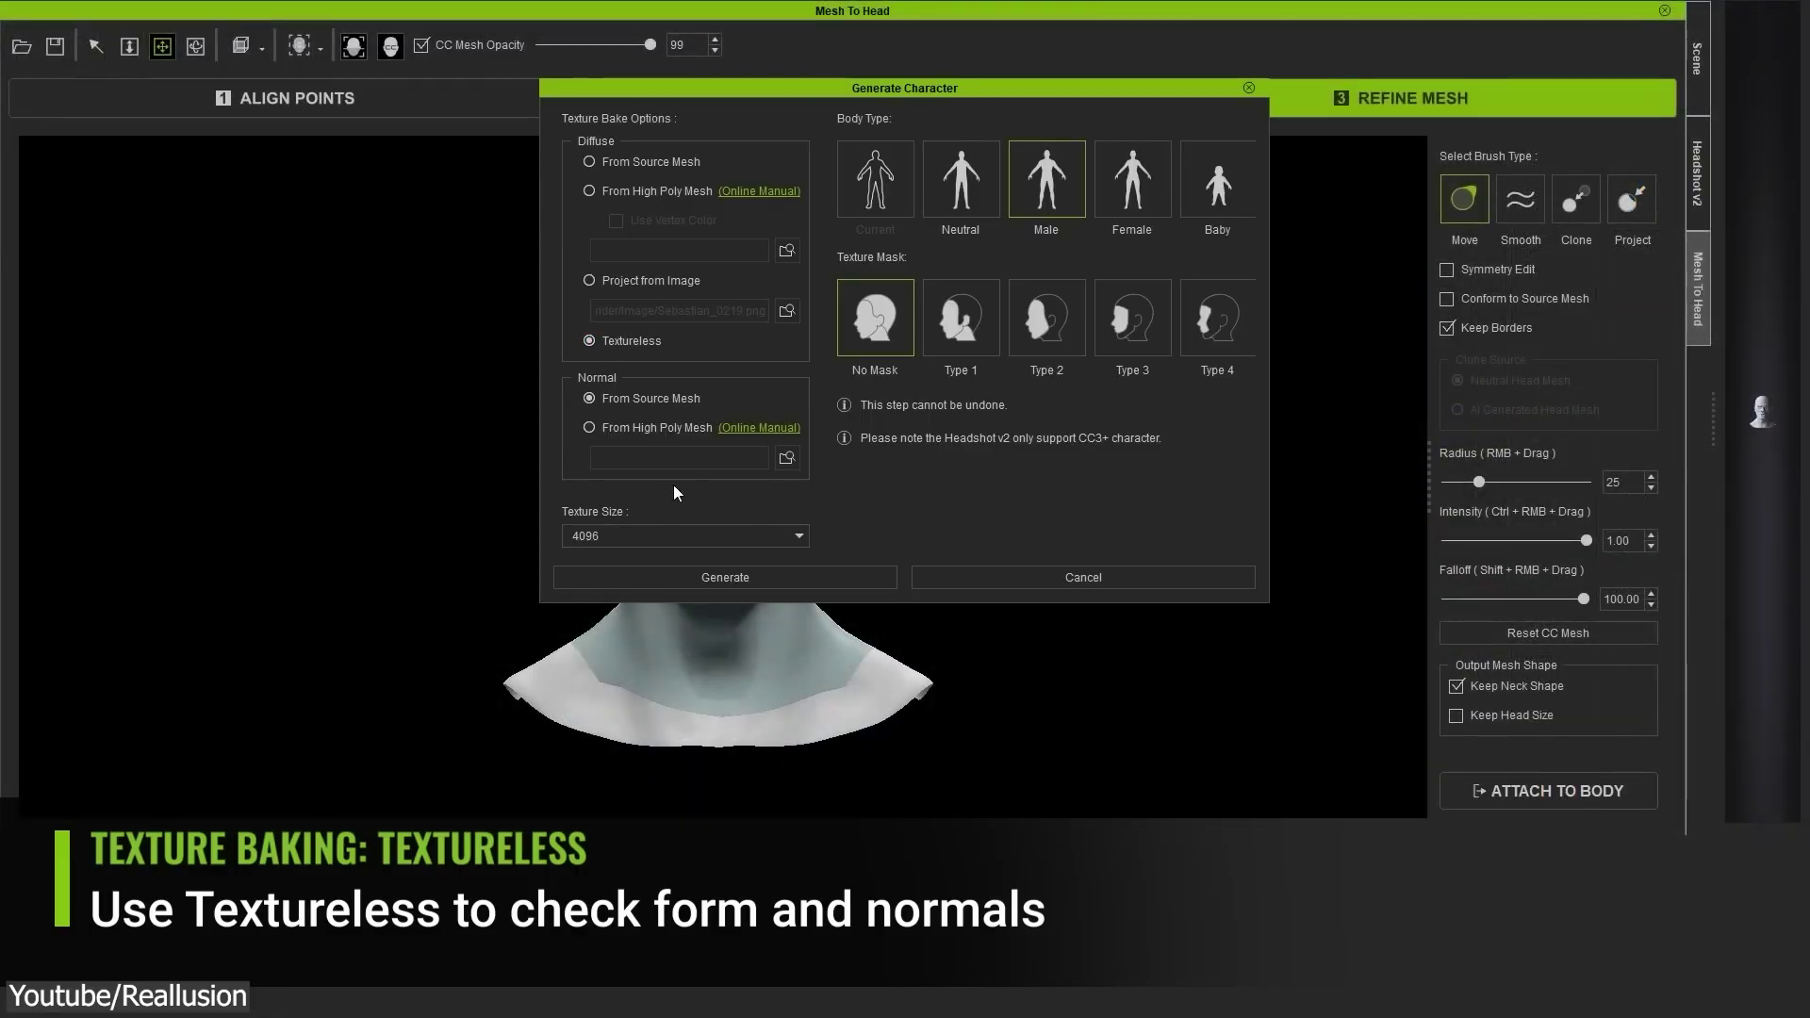
pyautogui.click(702, 577)
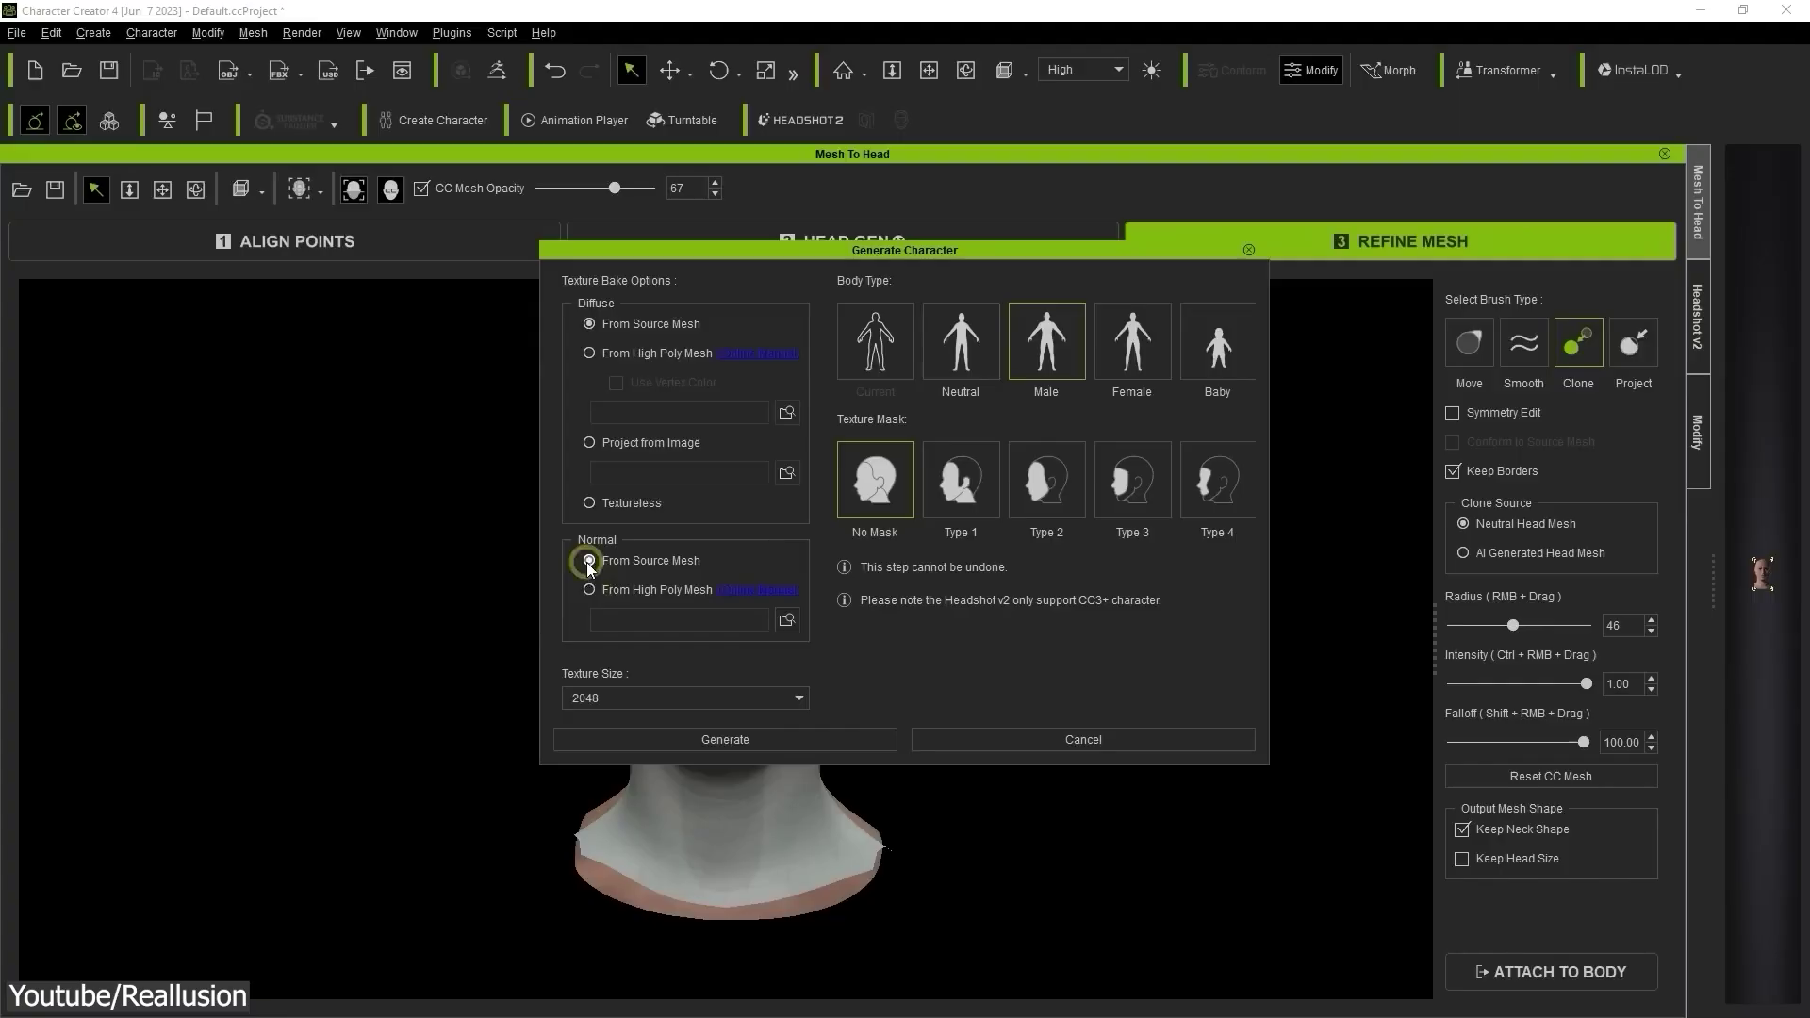
pyautogui.click(708, 696)
pyautogui.click(690, 758)
pyautogui.click(781, 739)
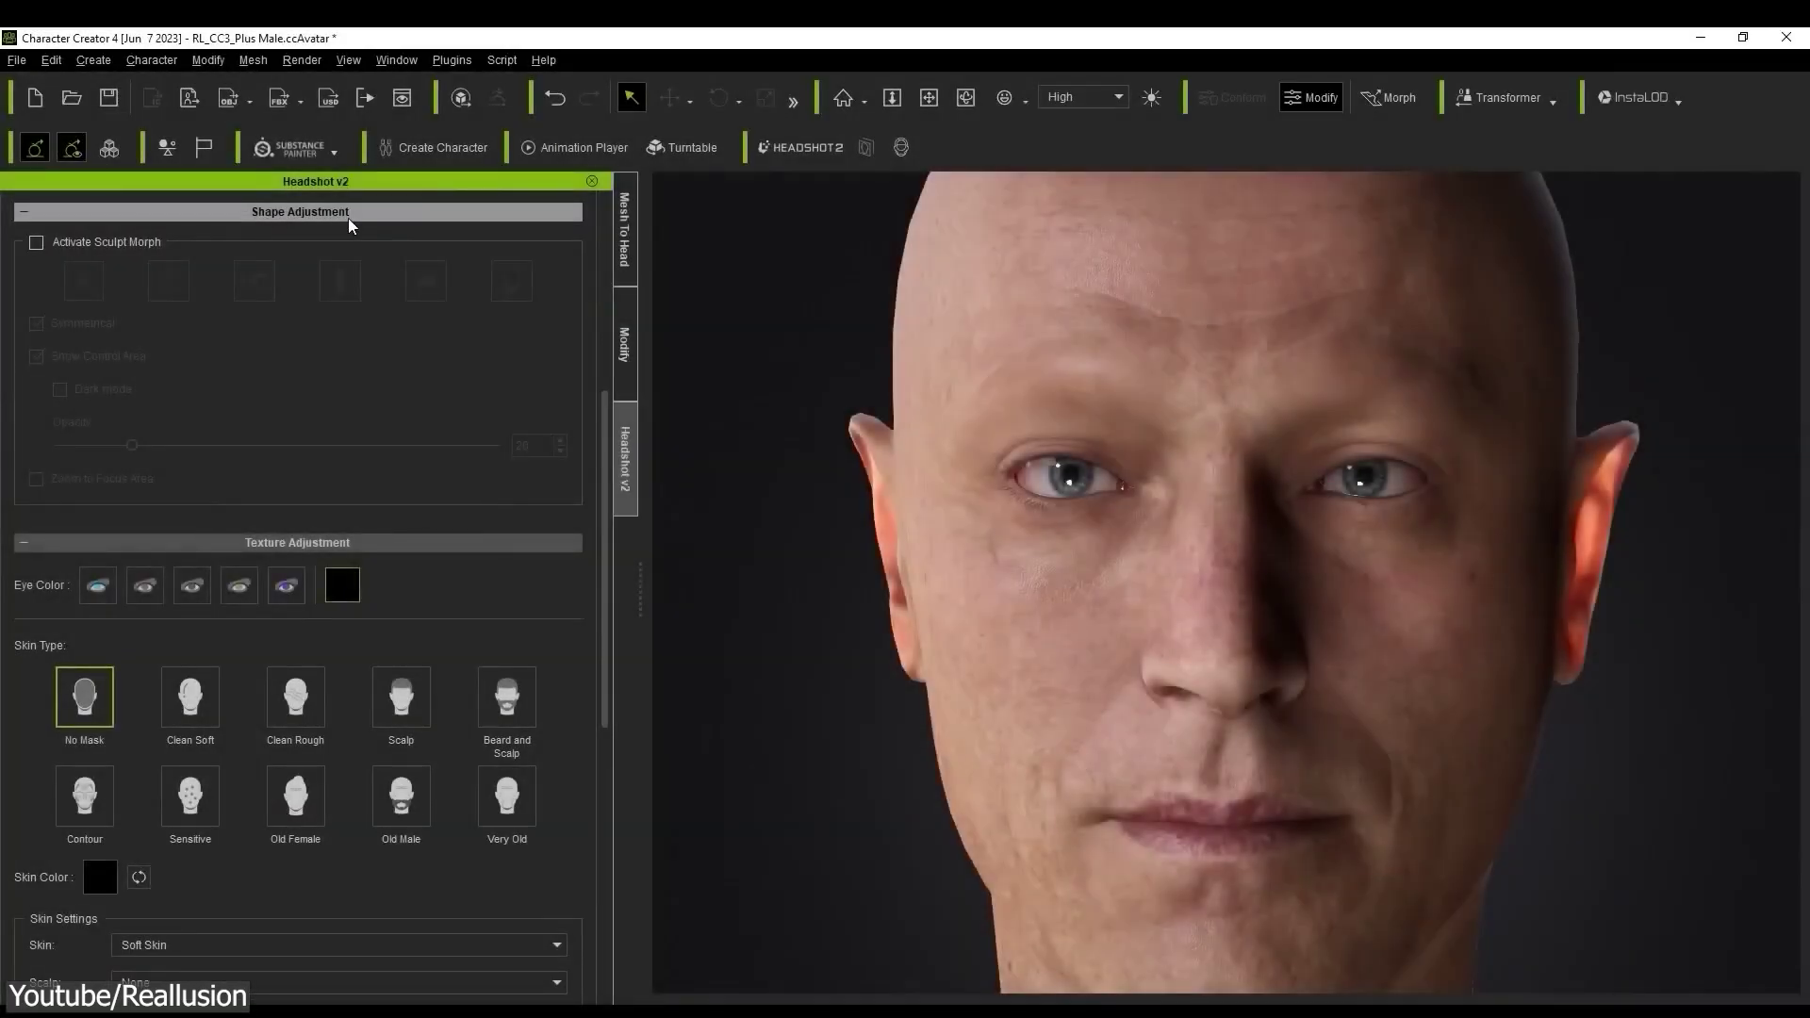
# Step: Activate Sculpt Morph and preview the face, face detail, eye, nose, lips and ear regions
pyautogui.click(37, 243)
pyautogui.click(84, 280)
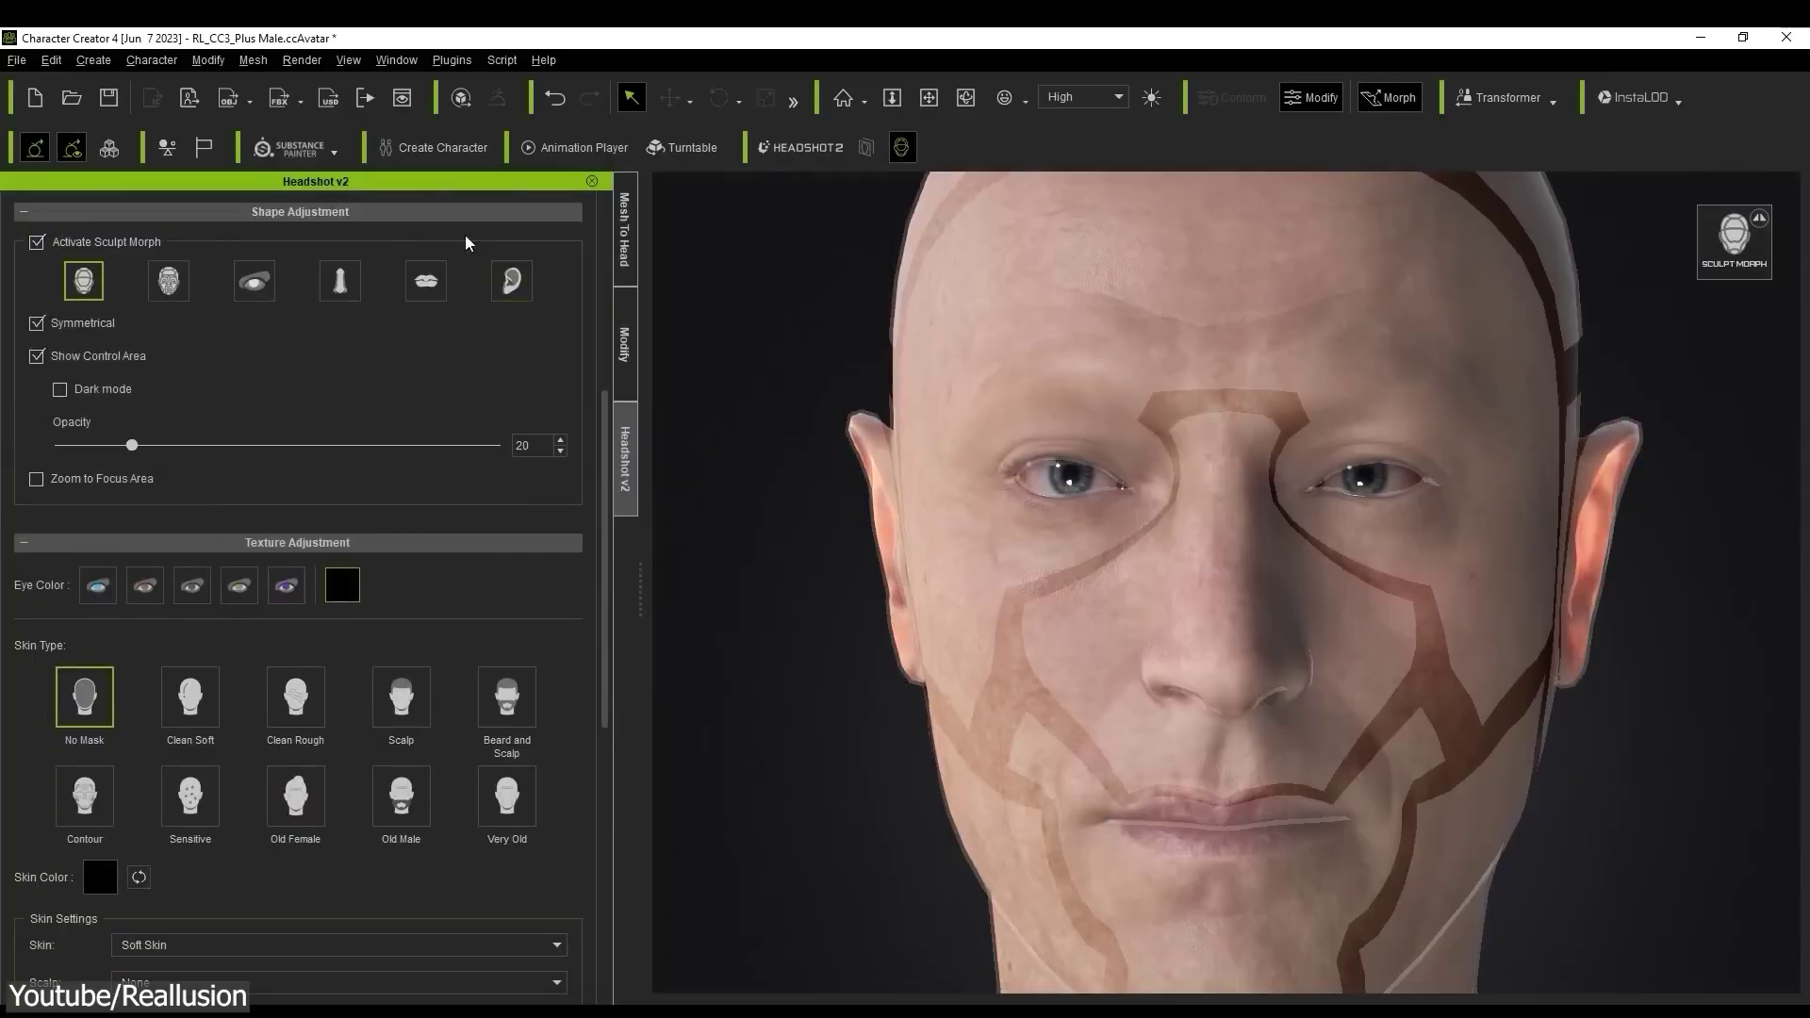
pyautogui.click(168, 288)
pyautogui.click(254, 283)
pyautogui.click(341, 283)
pyautogui.click(426, 283)
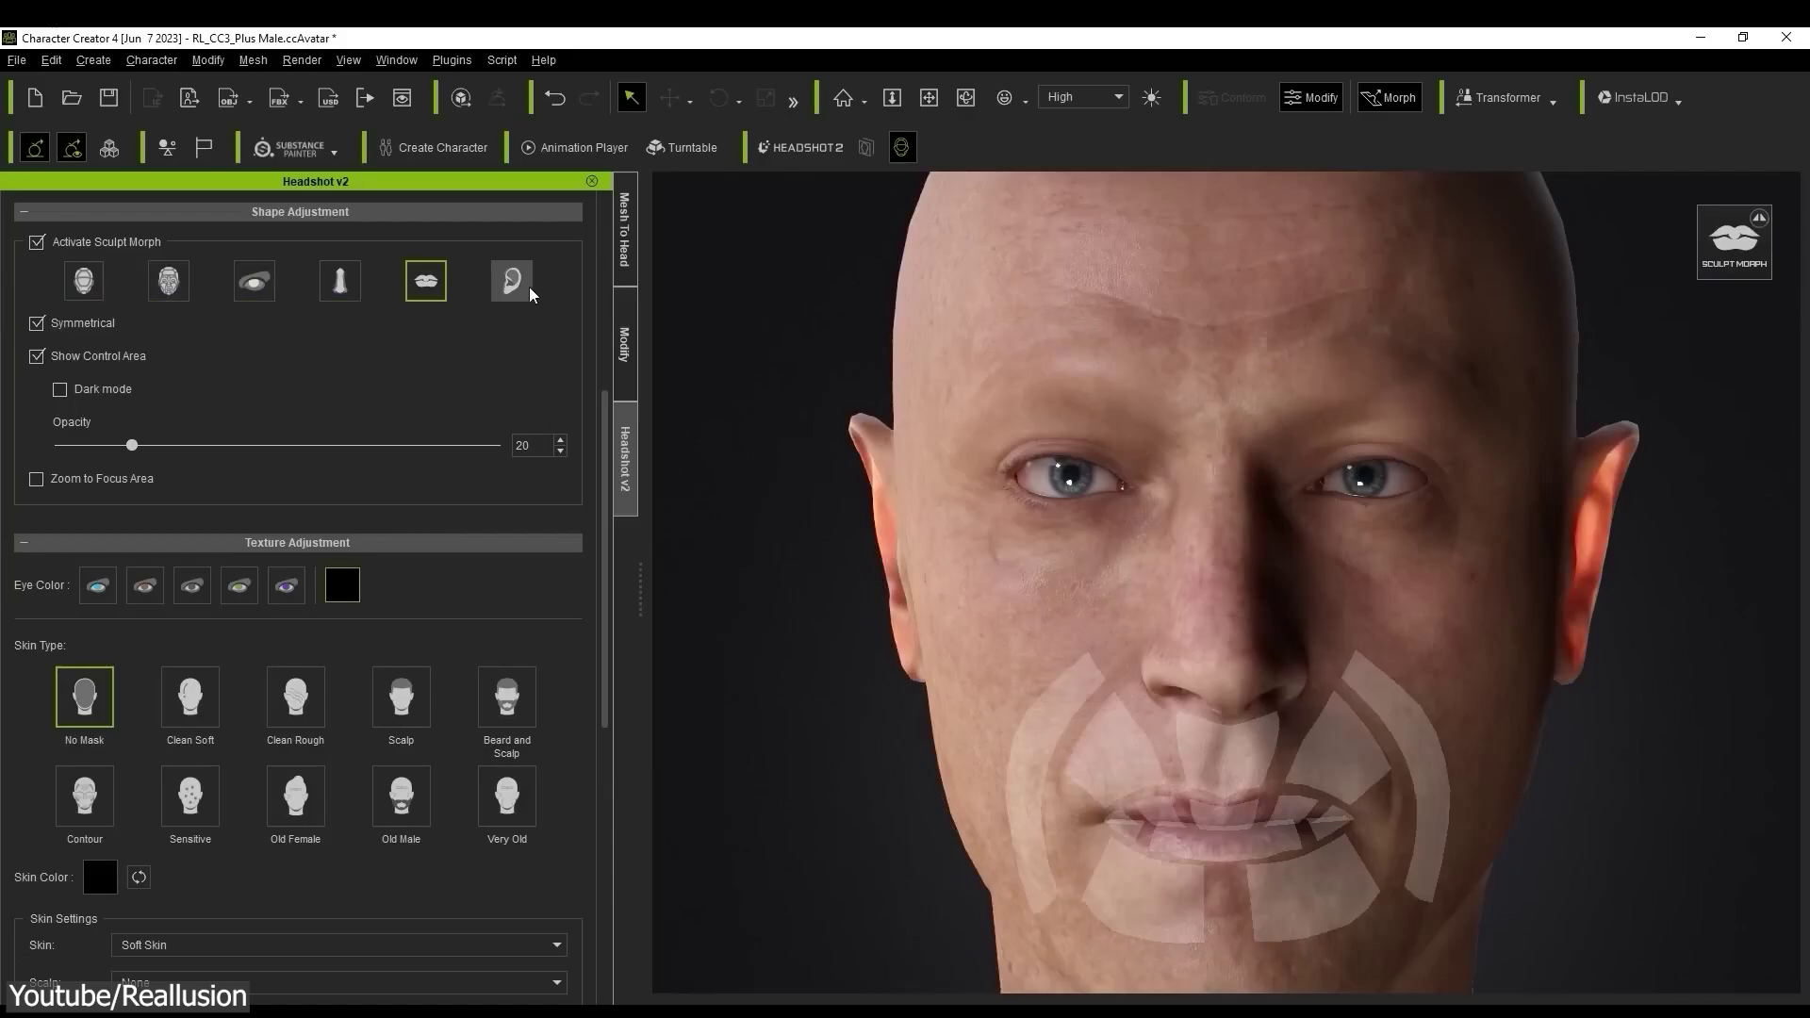
pyautogui.click(521, 294)
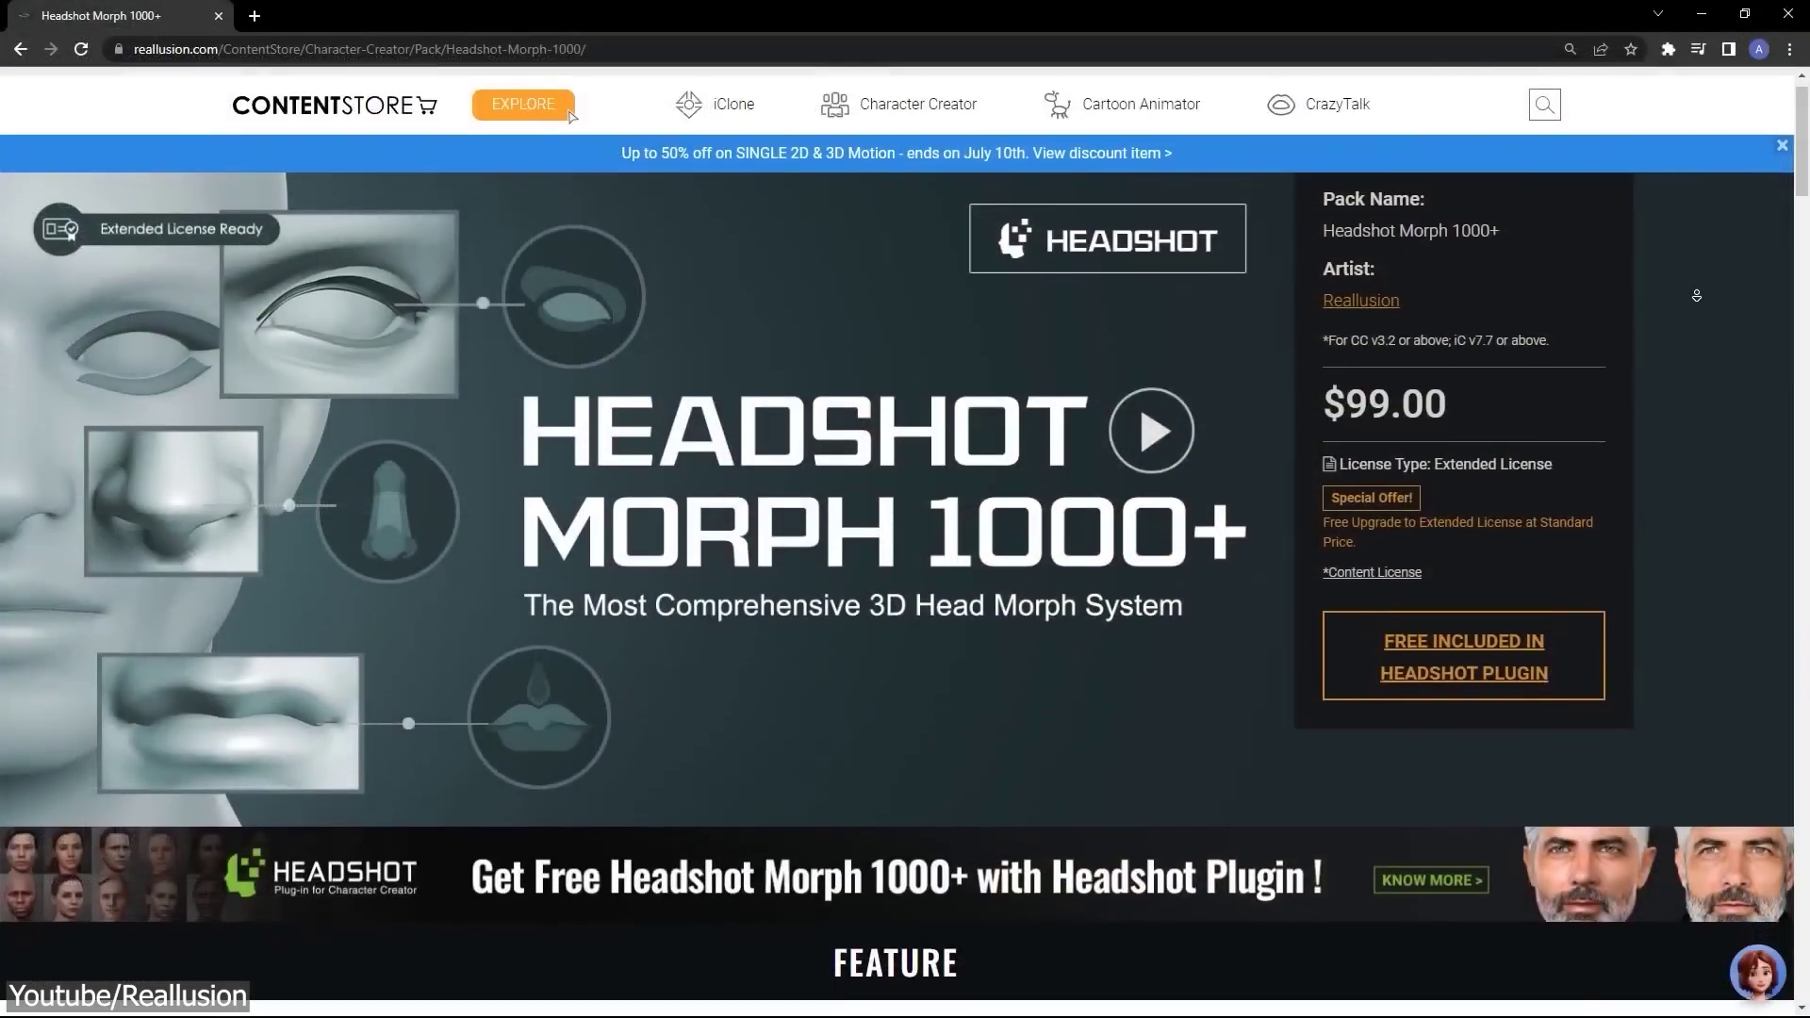
pyautogui.scroll(-3, 571, 114)
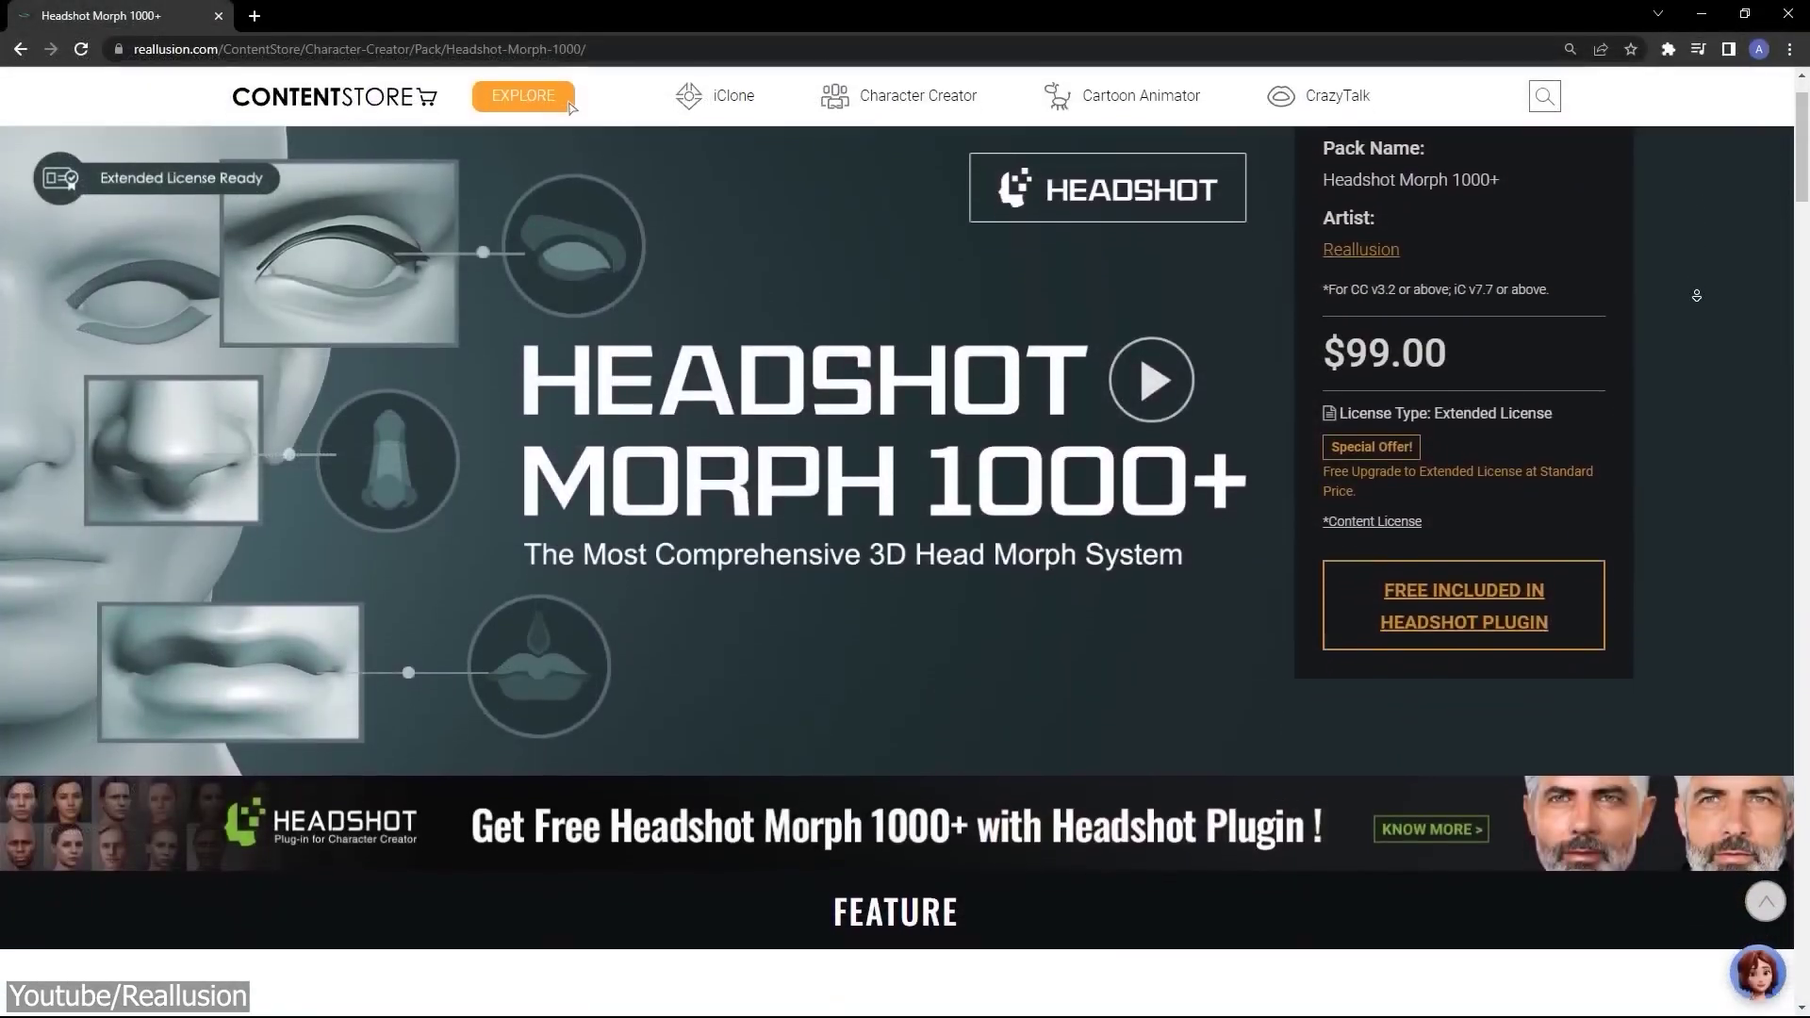
pyautogui.scroll(-3, 571, 107)
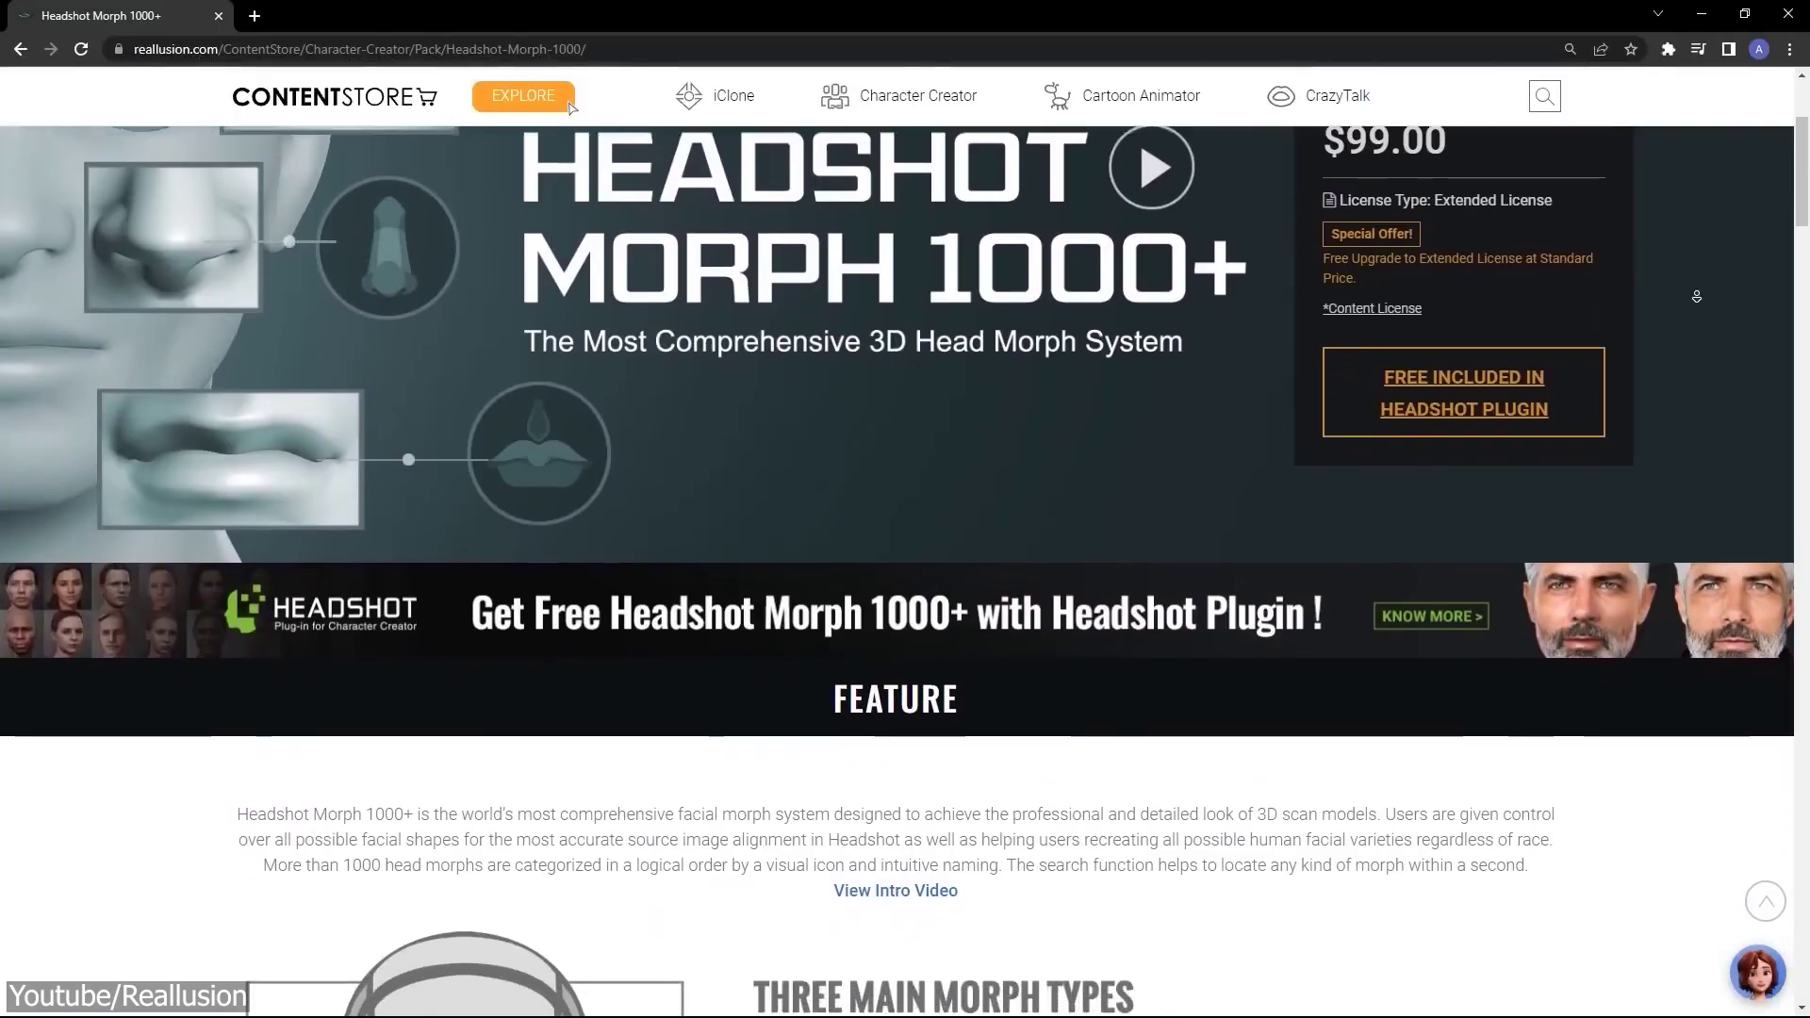
pyautogui.scroll(-3, 572, 106)
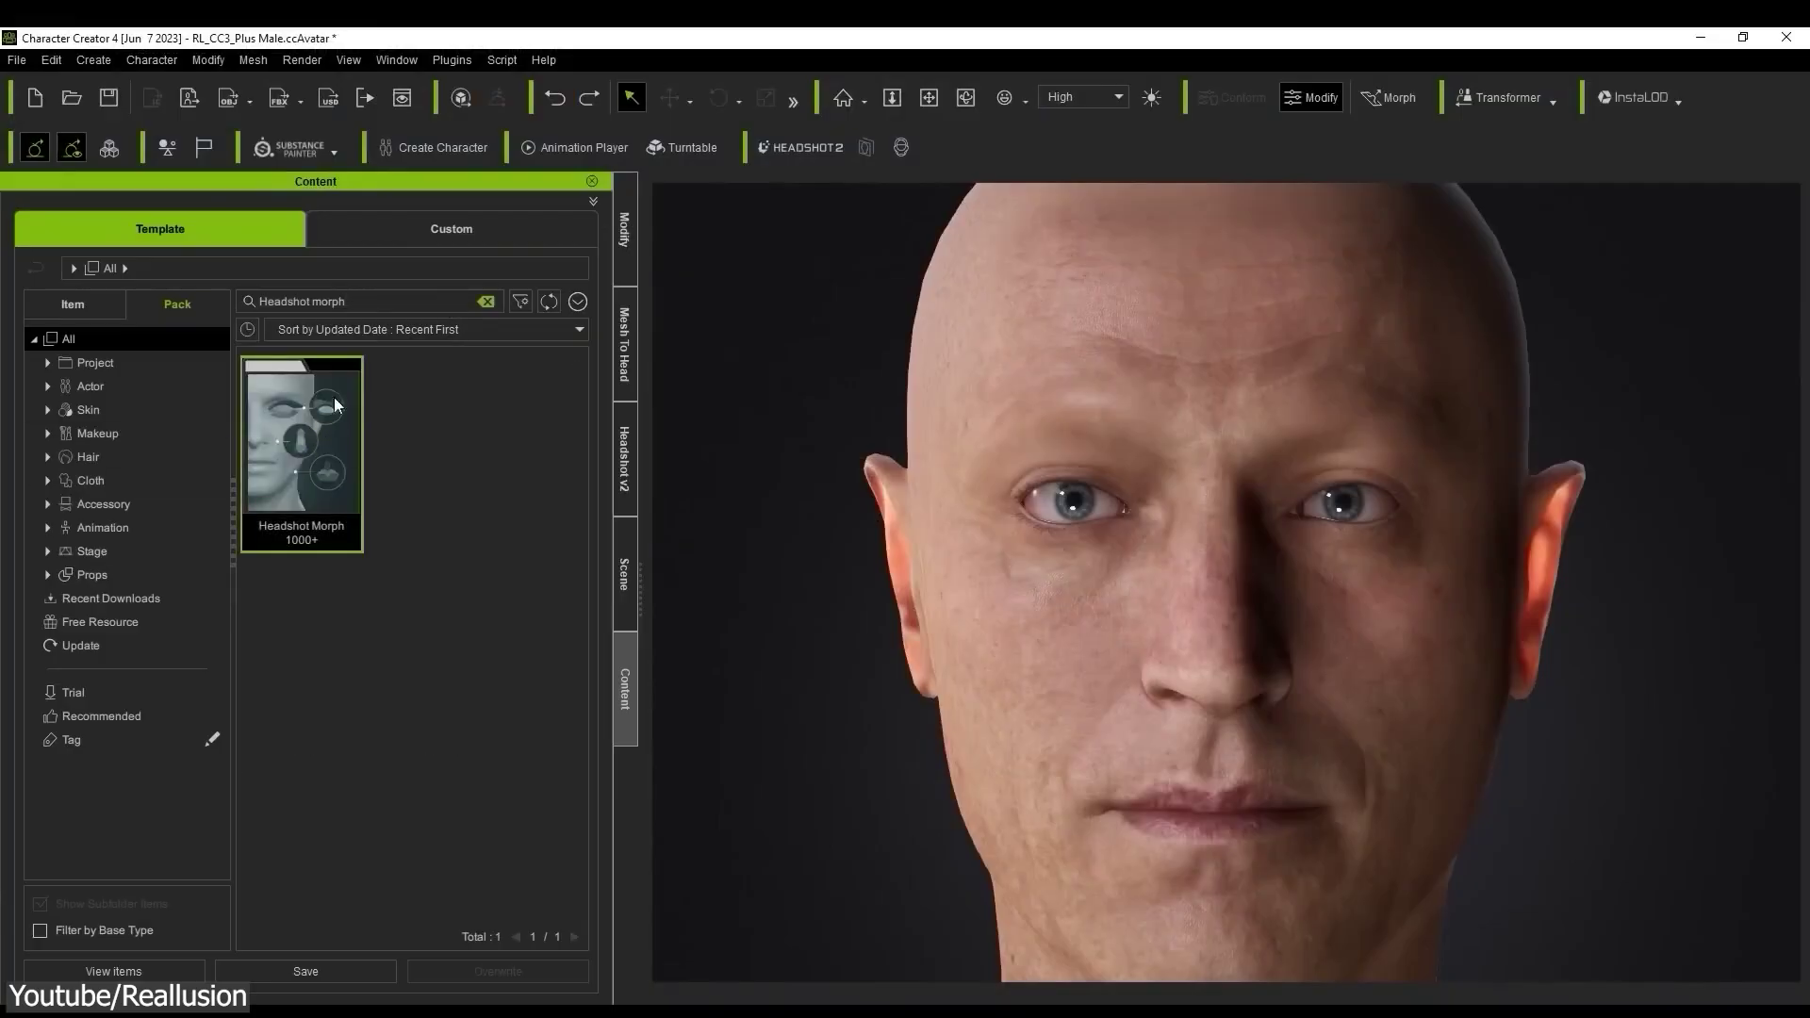
# Step: In Headshot v2 settings, change the eye colour to a darker shade
pyautogui.doubleClick(334, 404)
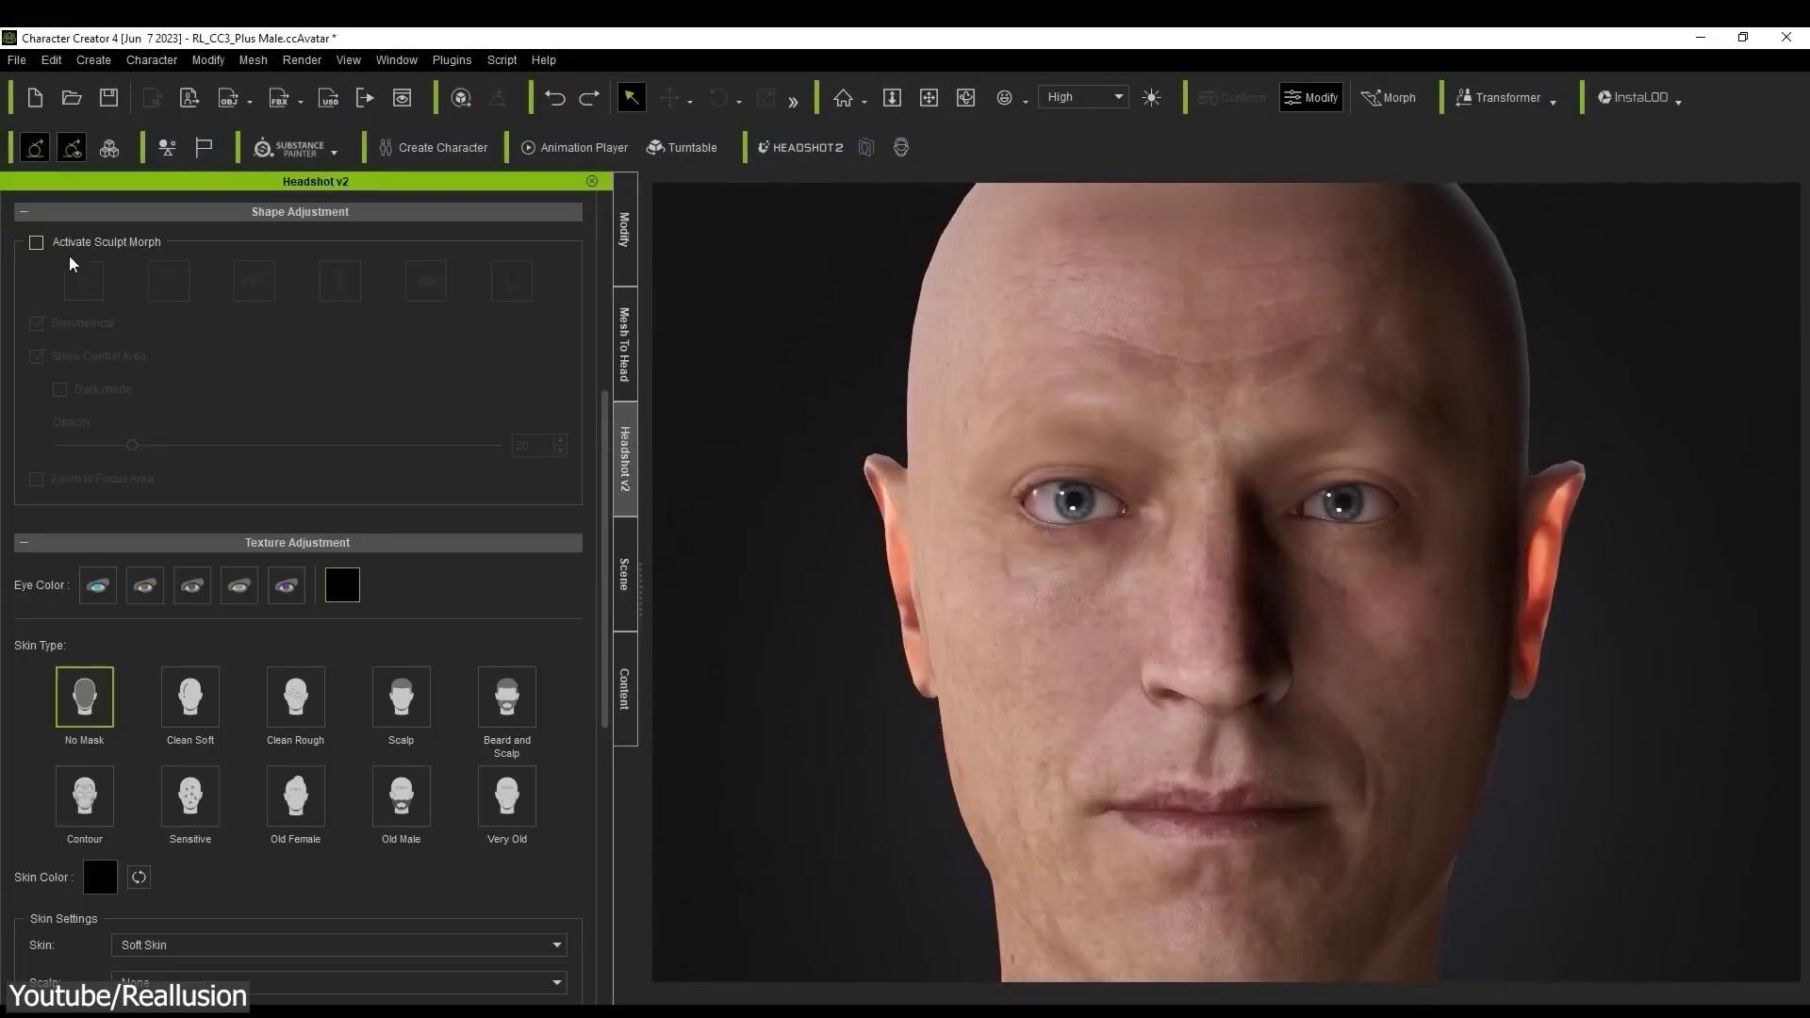
pyautogui.click(36, 242)
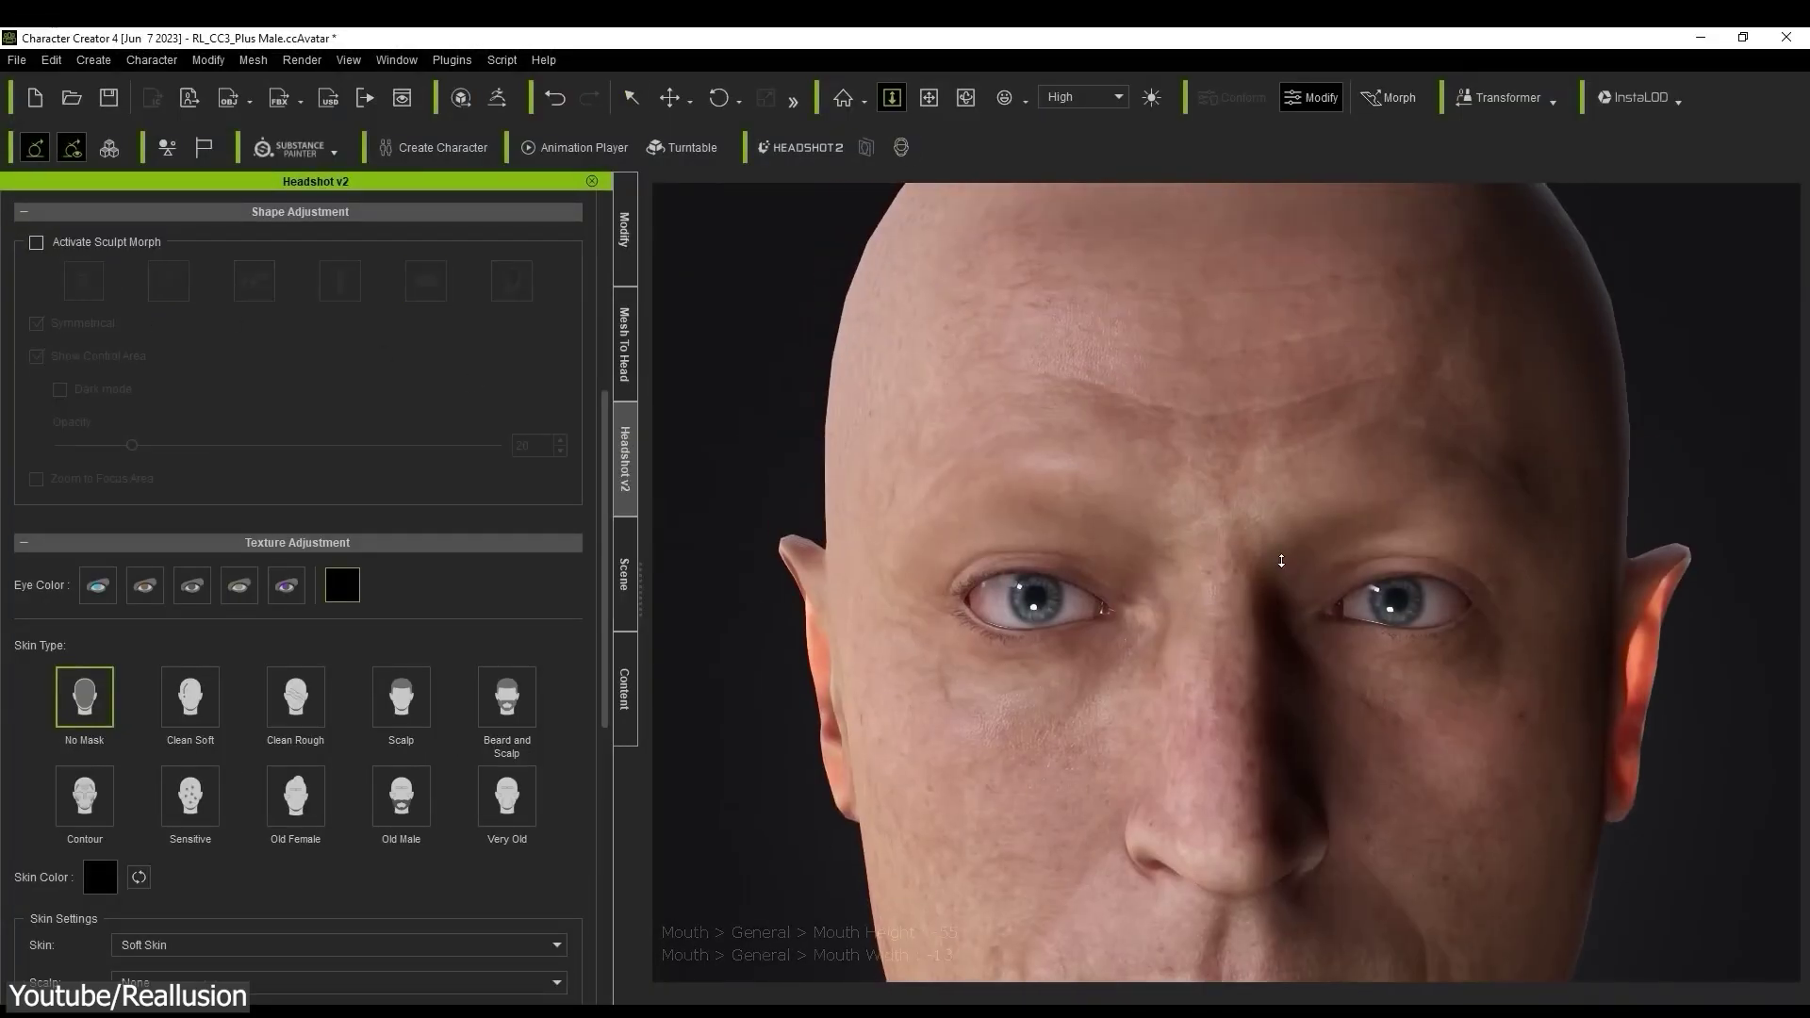
pyautogui.click(342, 584)
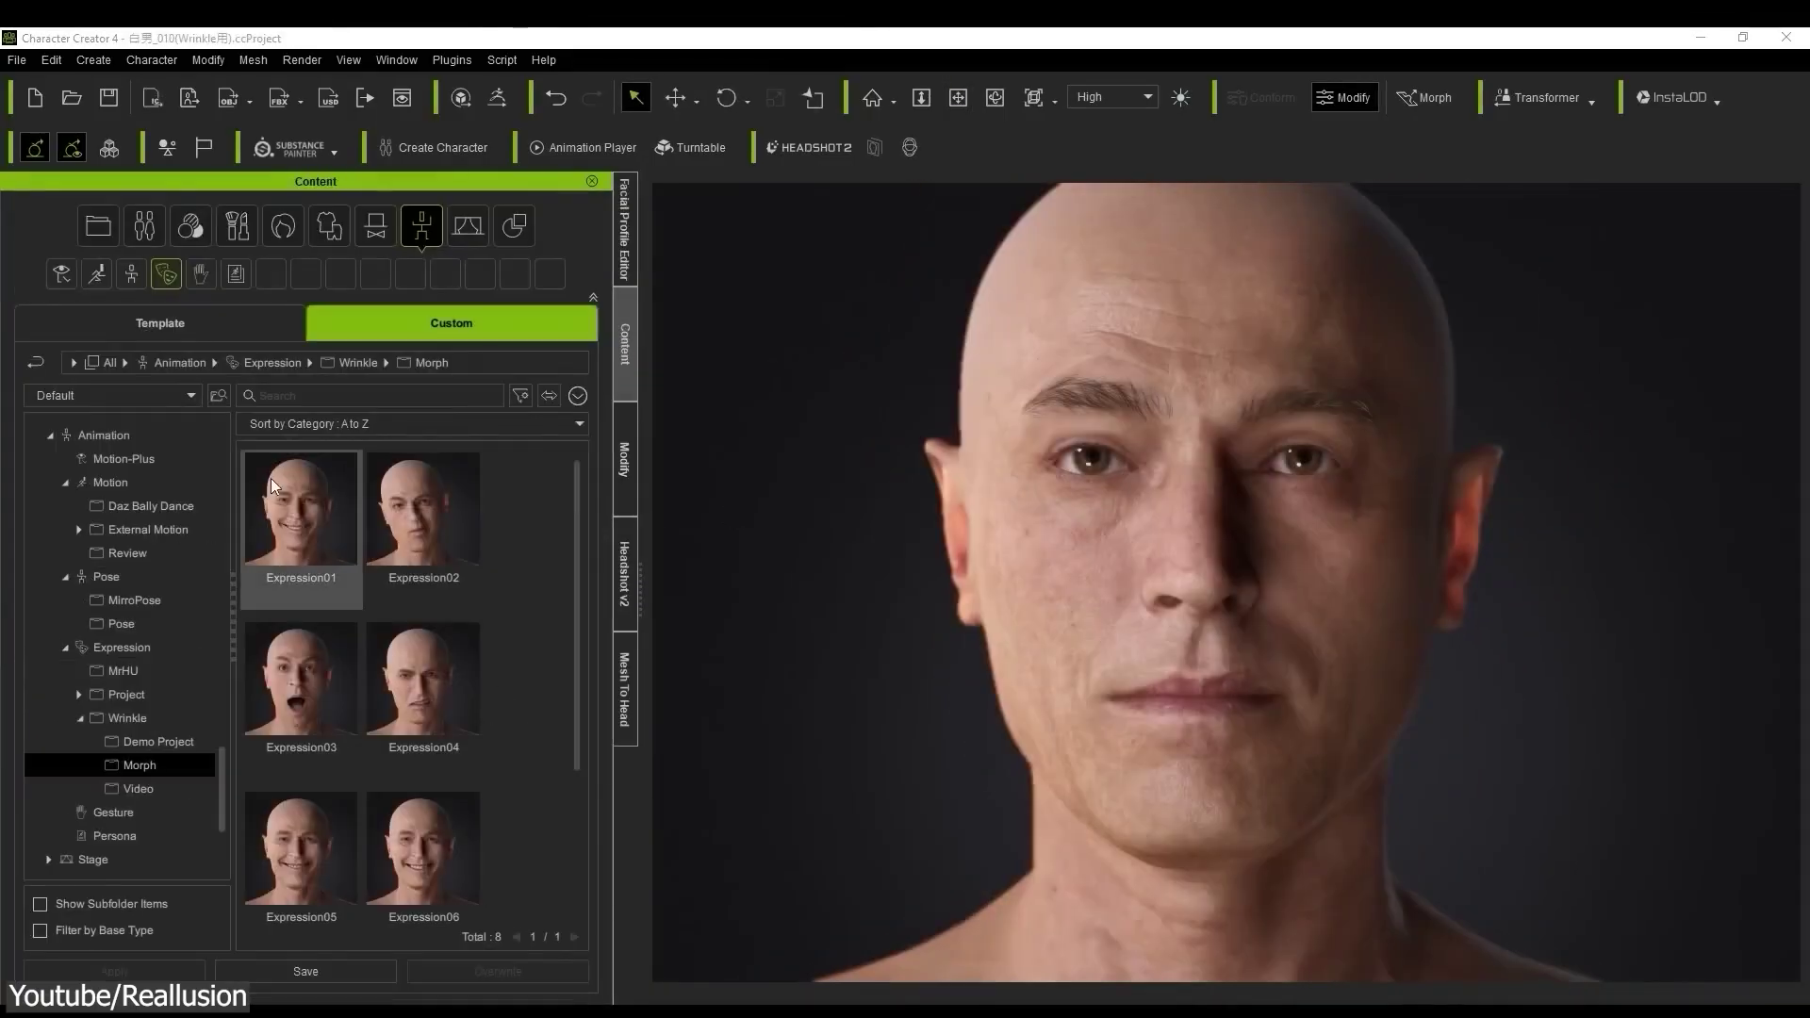
# Step: Apply Expression01 through Expression04 to the face, ending on the grimace
pyautogui.doubleClick(270, 478)
pyautogui.doubleClick(433, 538)
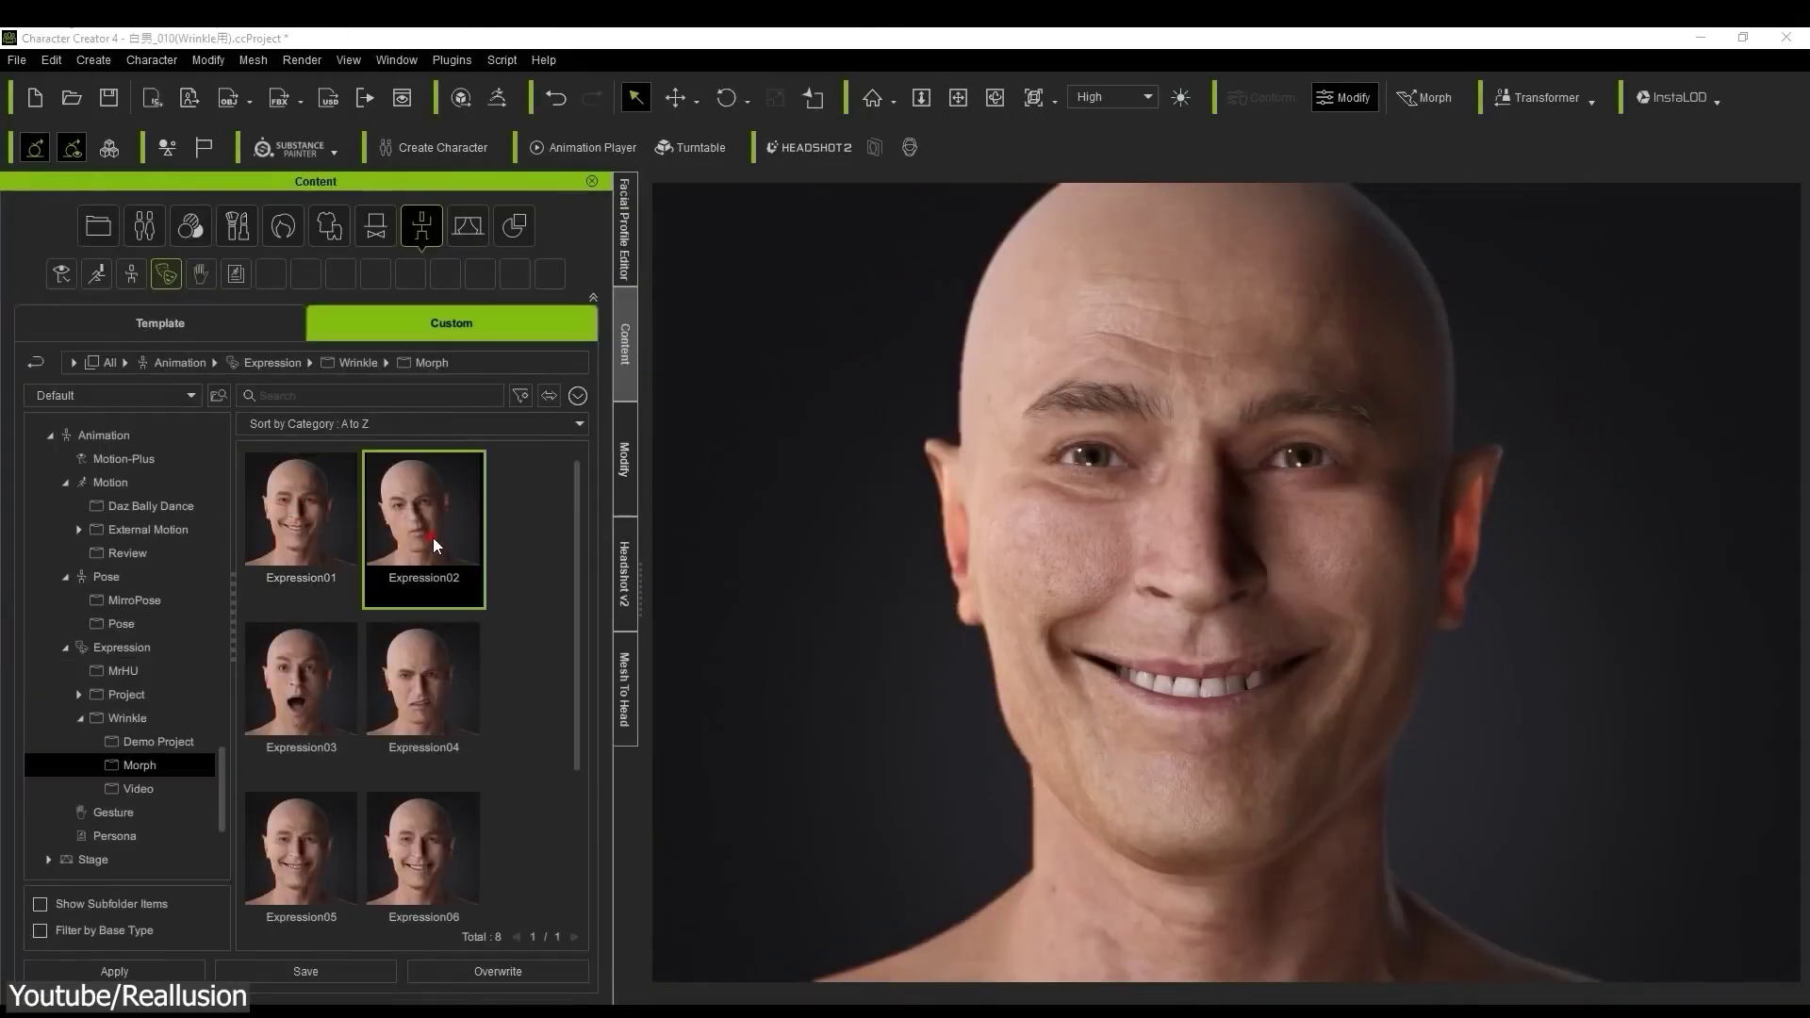
pyautogui.doubleClick(294, 692)
pyautogui.doubleClick(473, 707)
# Step: Display the Expression Wrinkles settings from the Actor content library
pyautogui.click(144, 226)
pyautogui.click(481, 274)
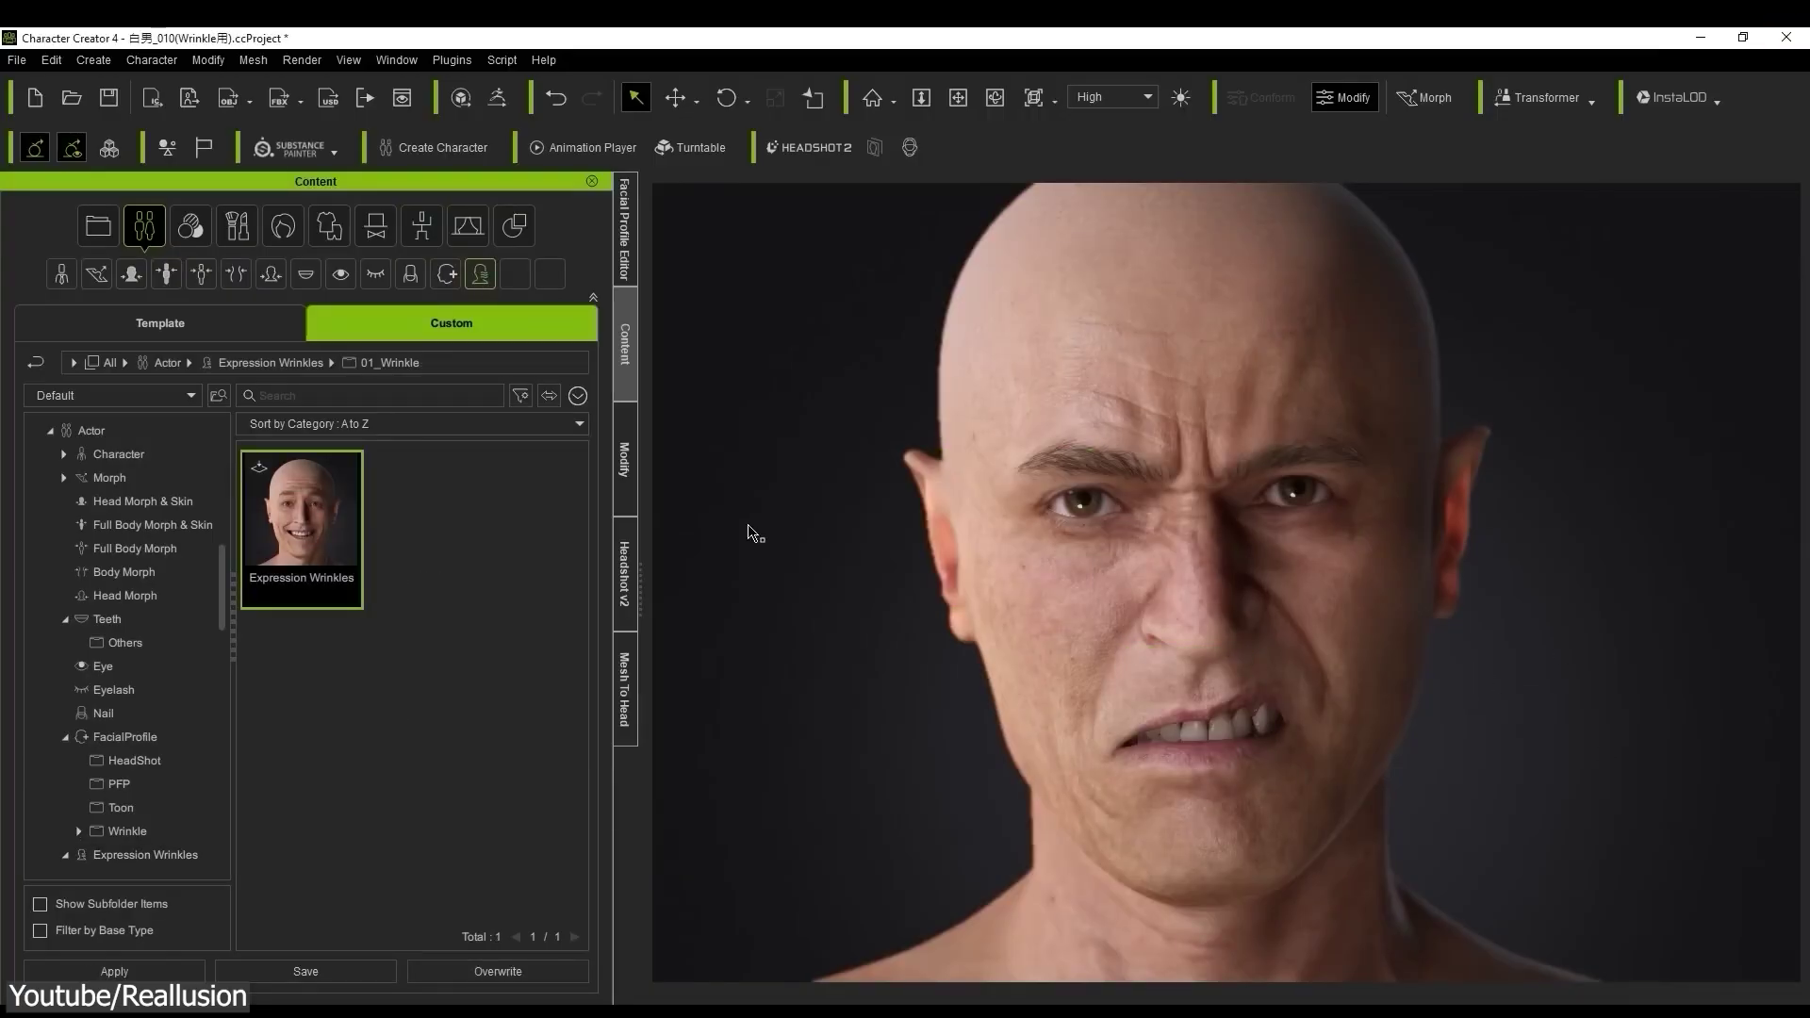
pyautogui.click(624, 485)
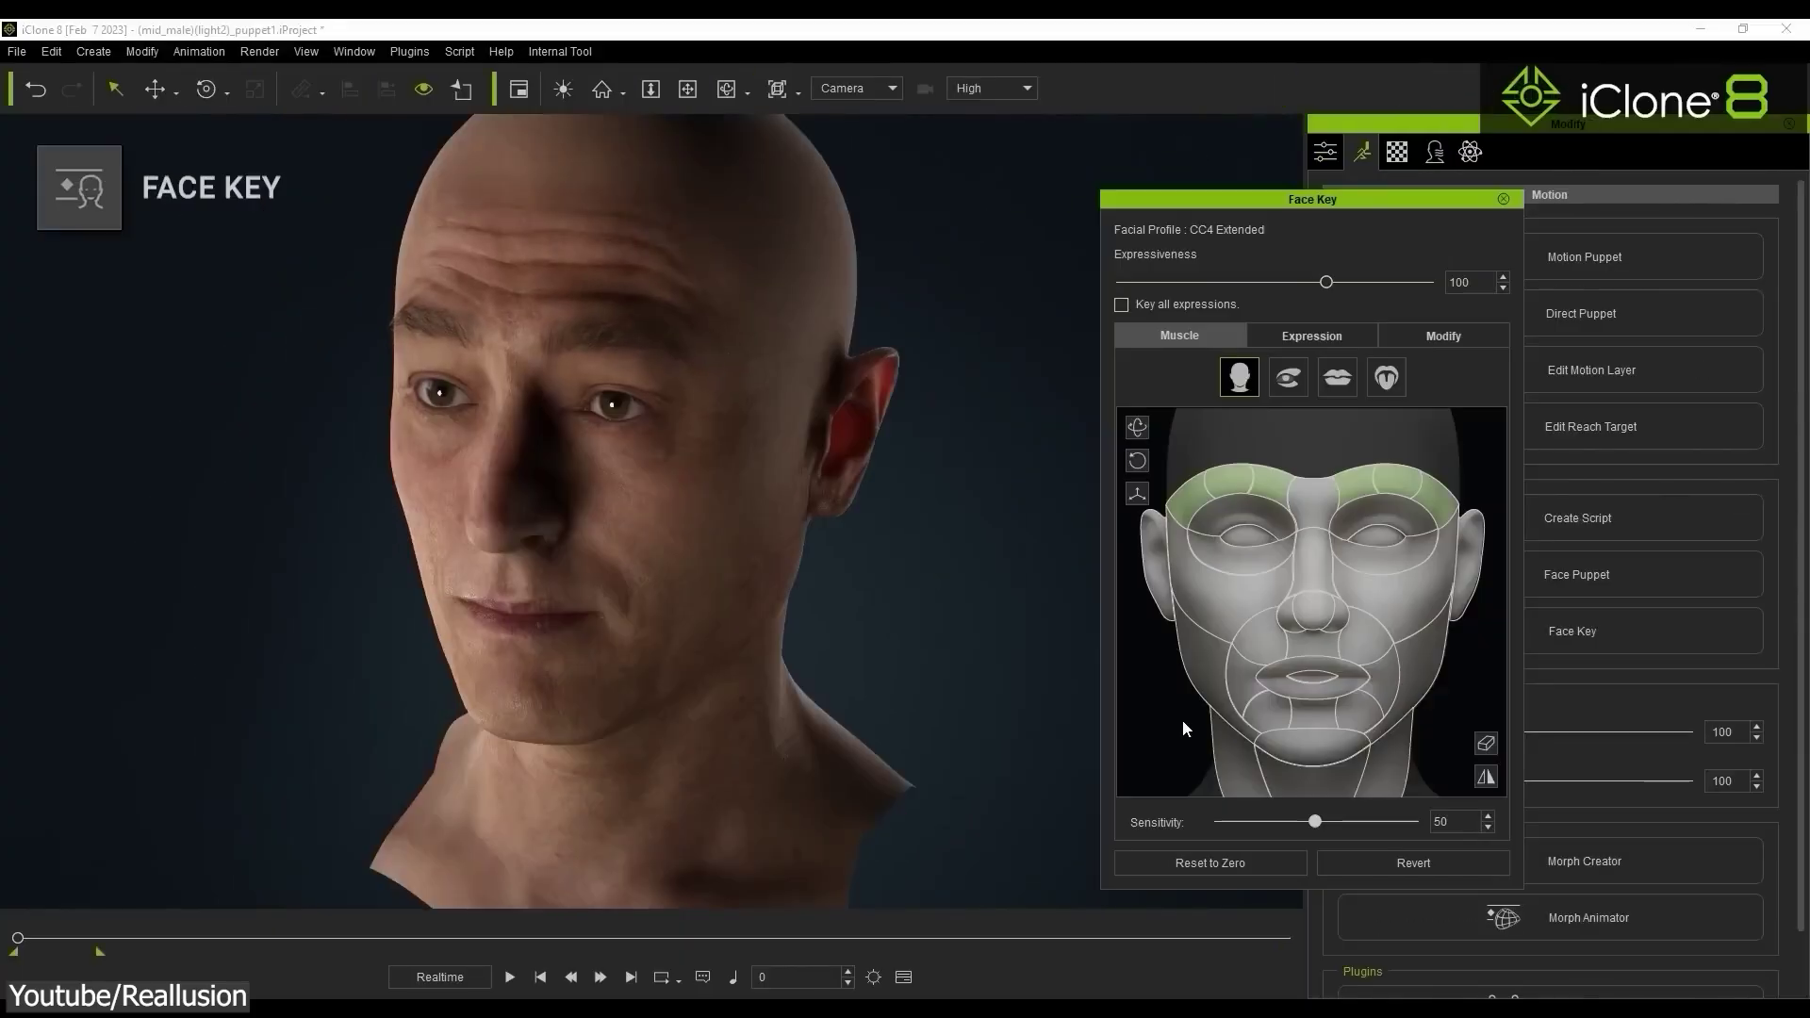
# Step: Drag the nose, mouth and chin muscle regions on the Face Key map into a frown
pyautogui.moveTo(1179, 777)
pyautogui.mouseDown()
pyautogui.moveTo(1184, 677)
pyautogui.moveTo(1189, 754)
pyautogui.moveTo(1178, 721)
pyautogui.mouseUp()
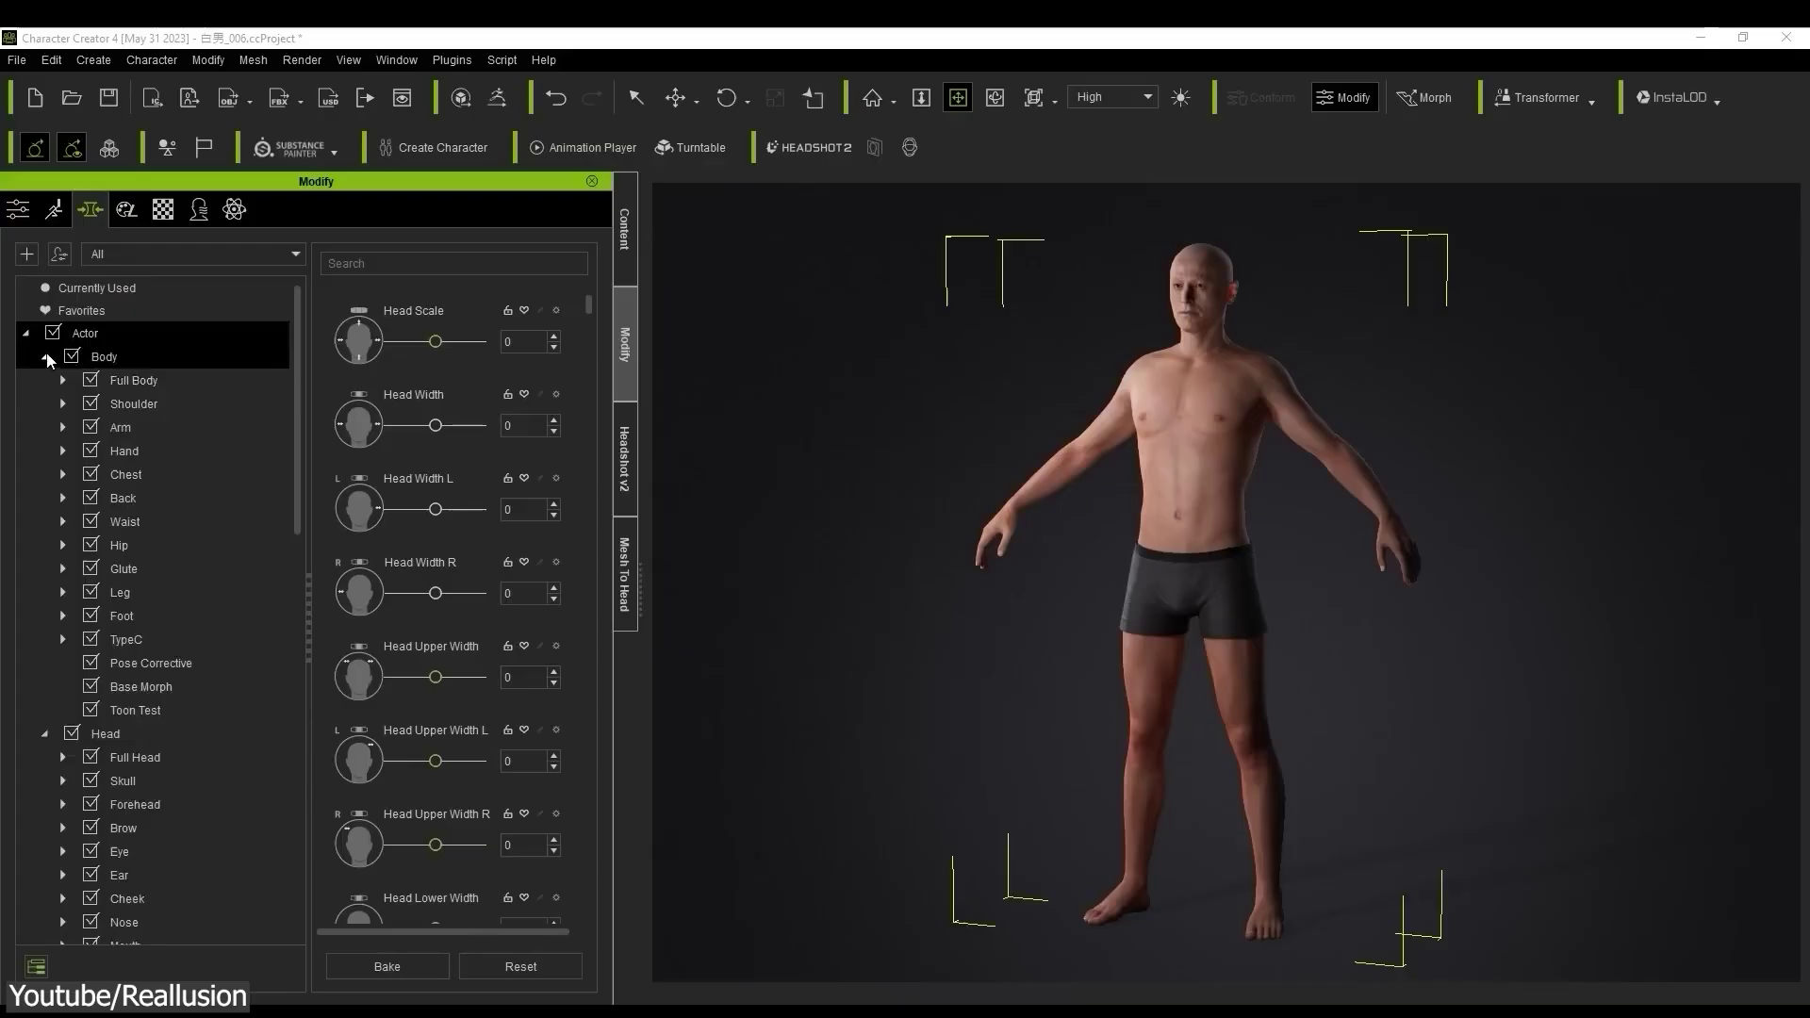
# Step: Under Body > Full Body > General morphs, set Body Thin to 13 and Body Tone to 61
pyautogui.click(120, 381)
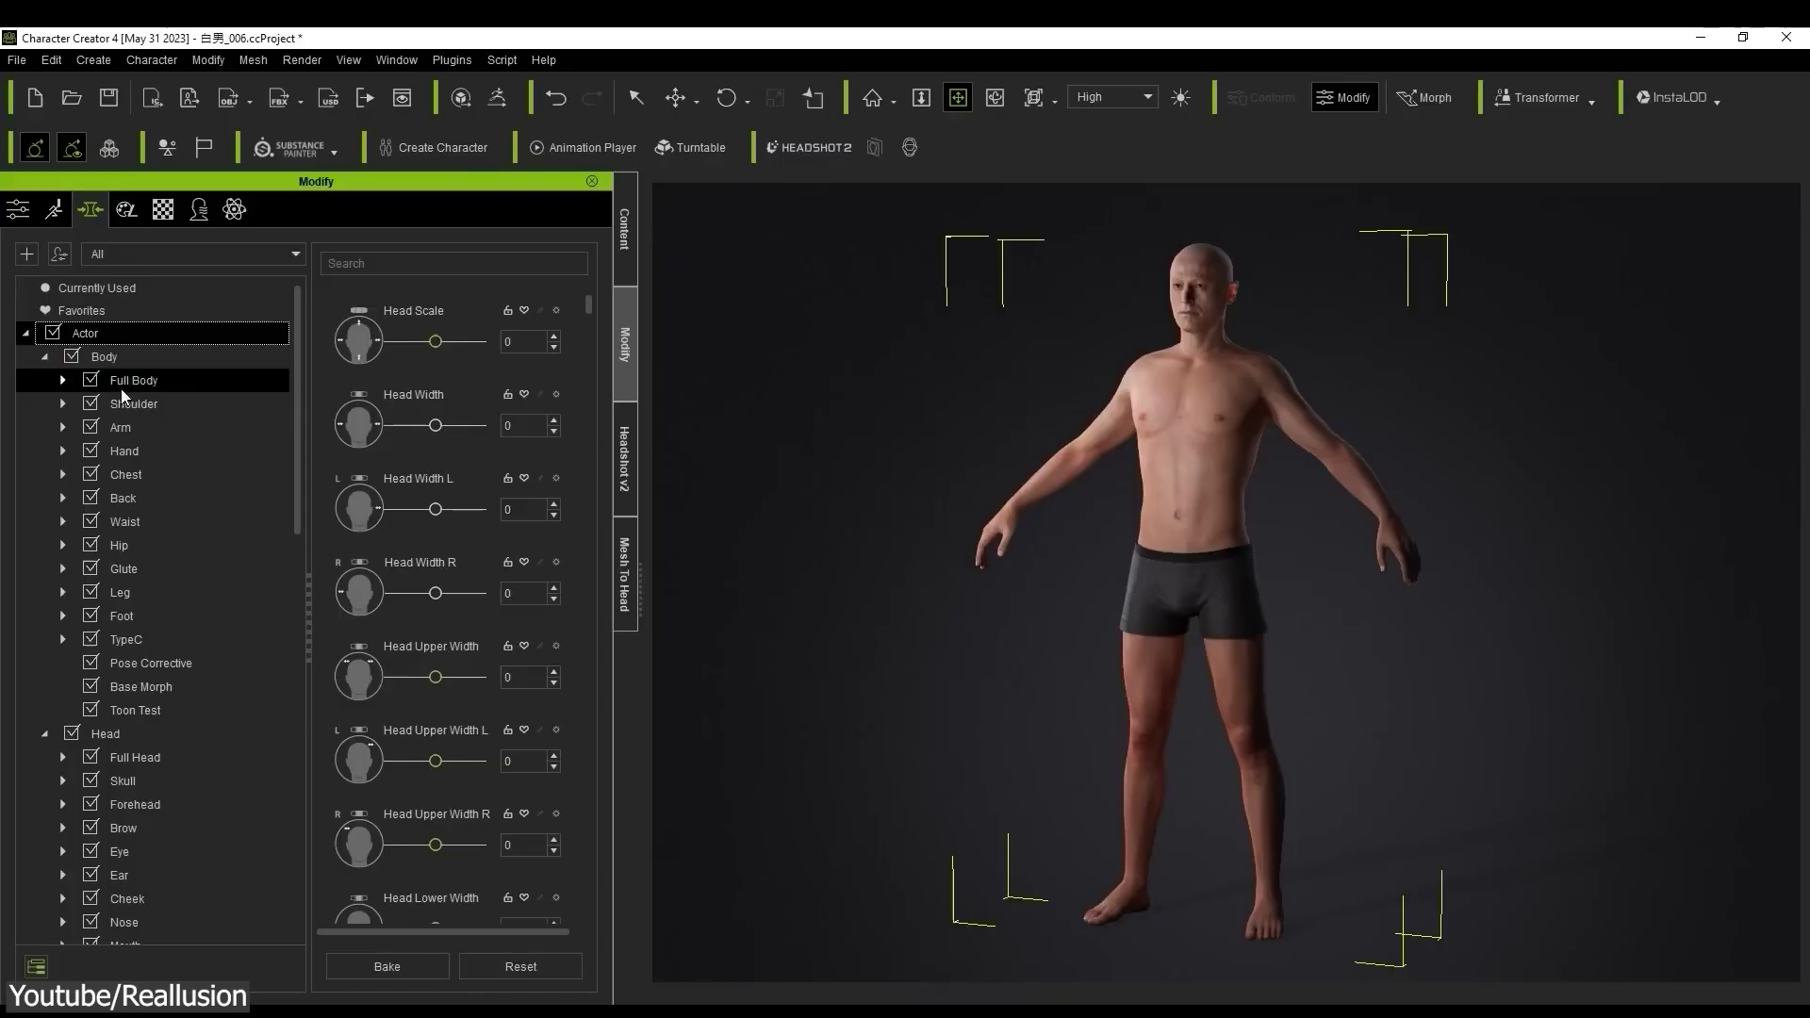
pyautogui.click(252, 424)
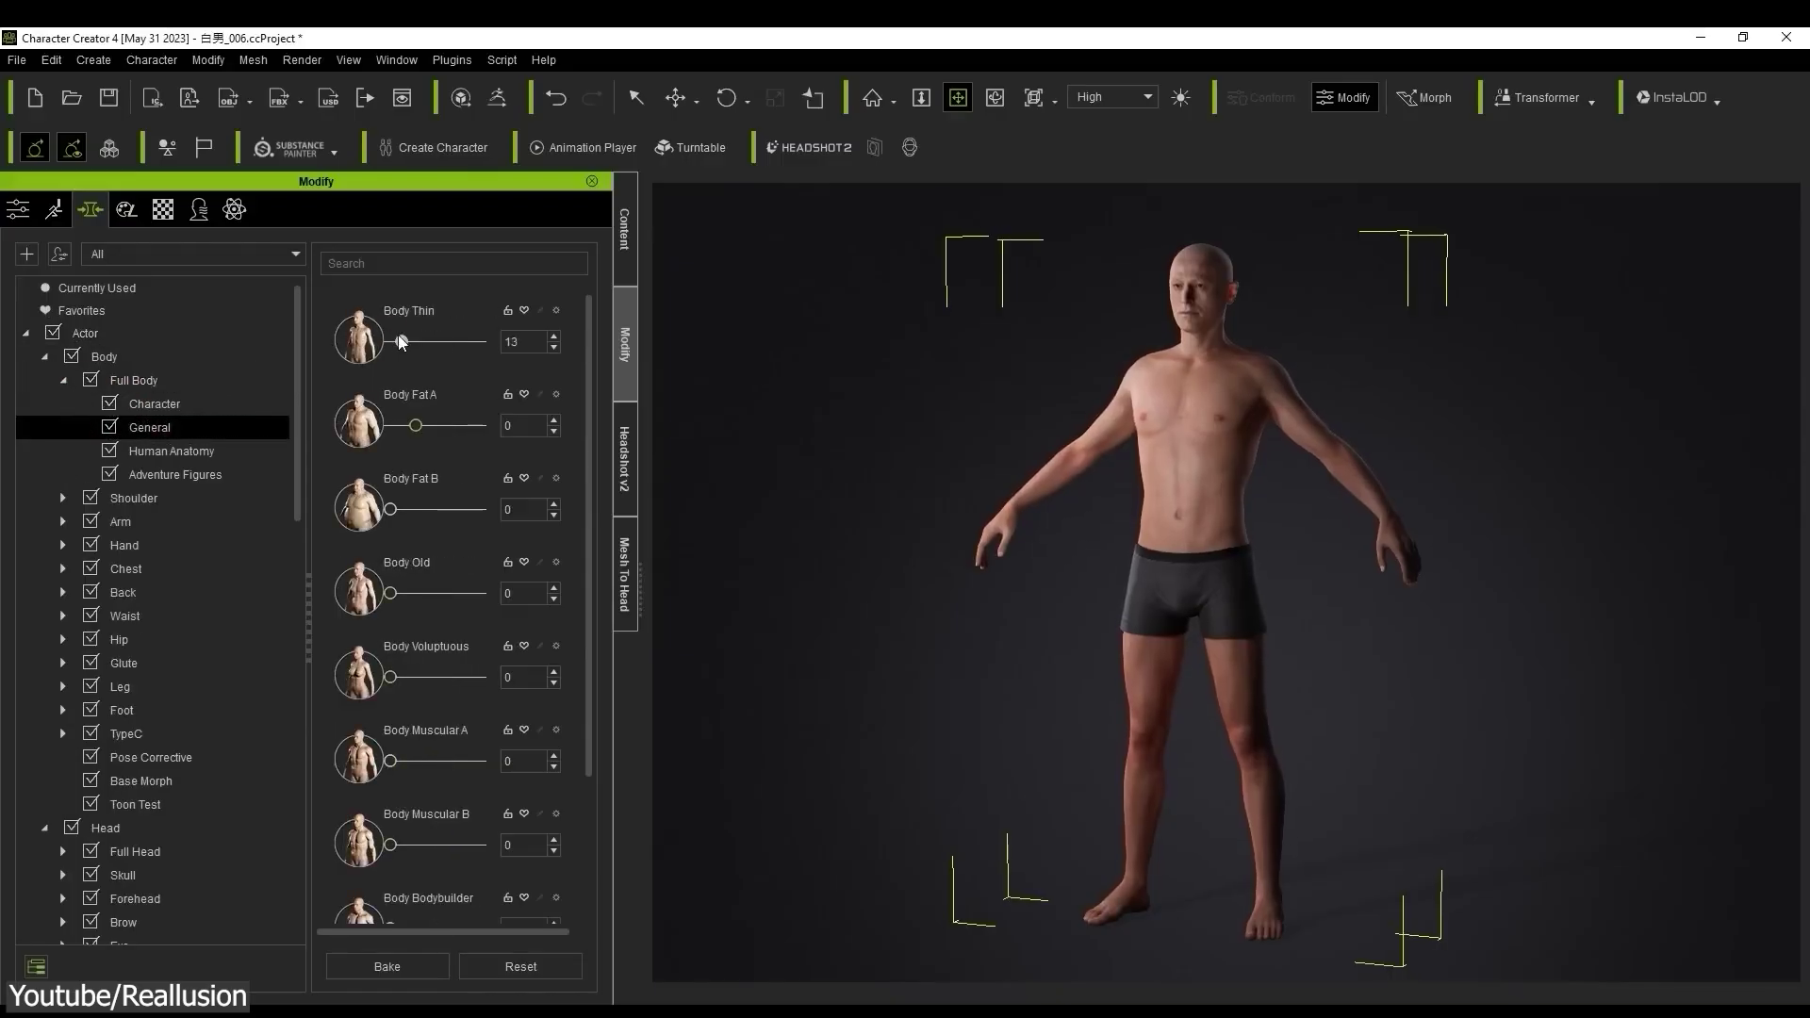
pyautogui.scroll(-3, 394, 721)
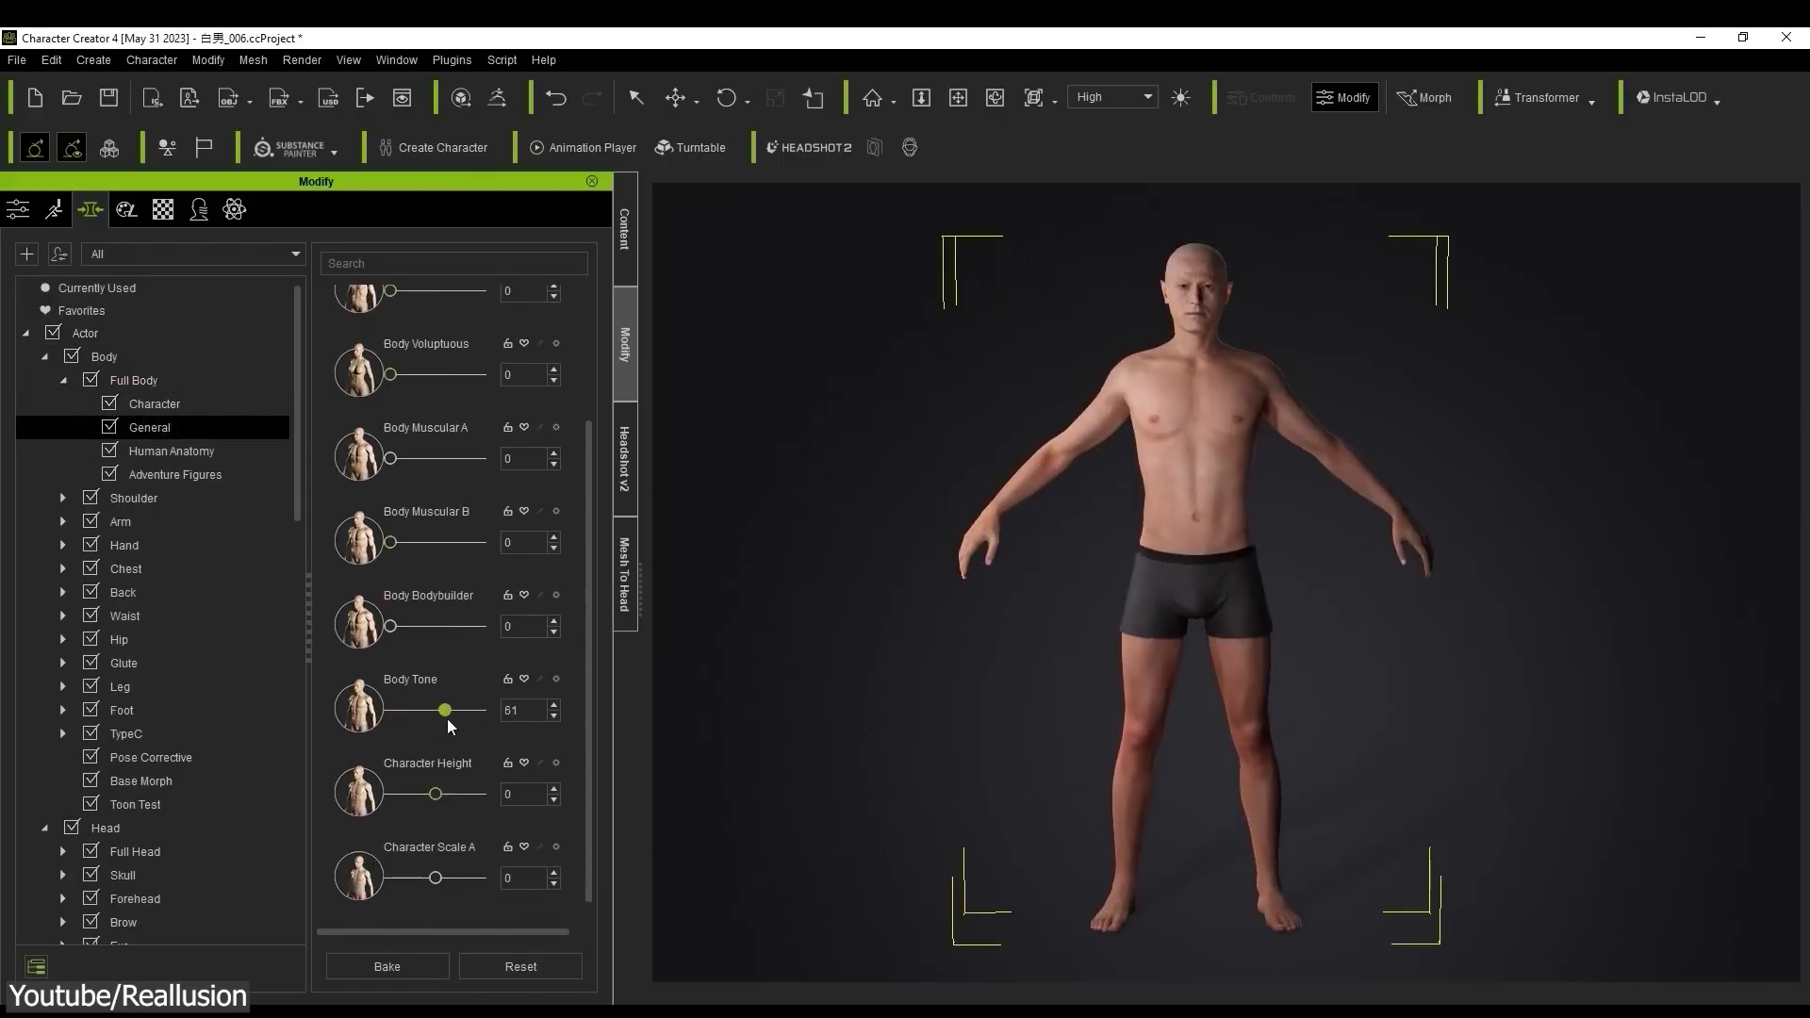
pyautogui.scroll(3, 598, 792)
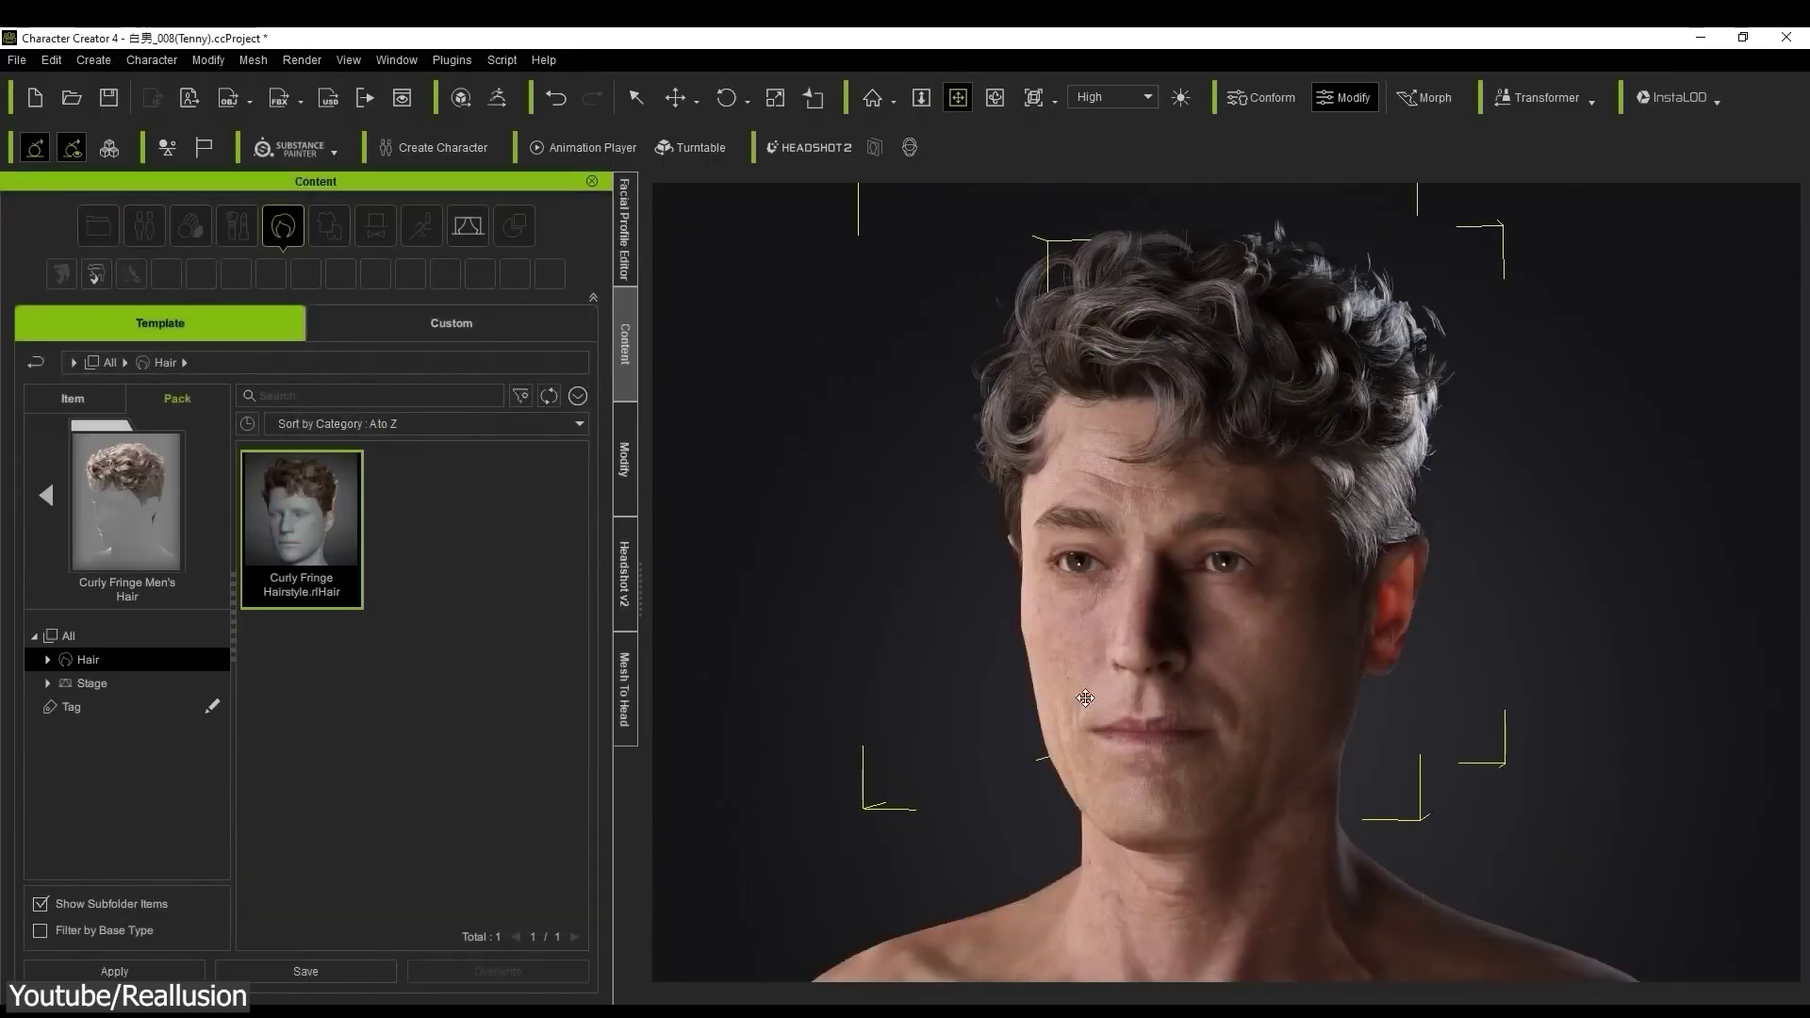
# Step: Apply the blond material preset to the Slicked Back hair
pyautogui.moveTo(1086, 698)
pyautogui.mouseDown(button='right')
pyautogui.moveTo(1037, 702)
pyautogui.moveTo(1061, 707)
pyautogui.mouseUp(button='right')
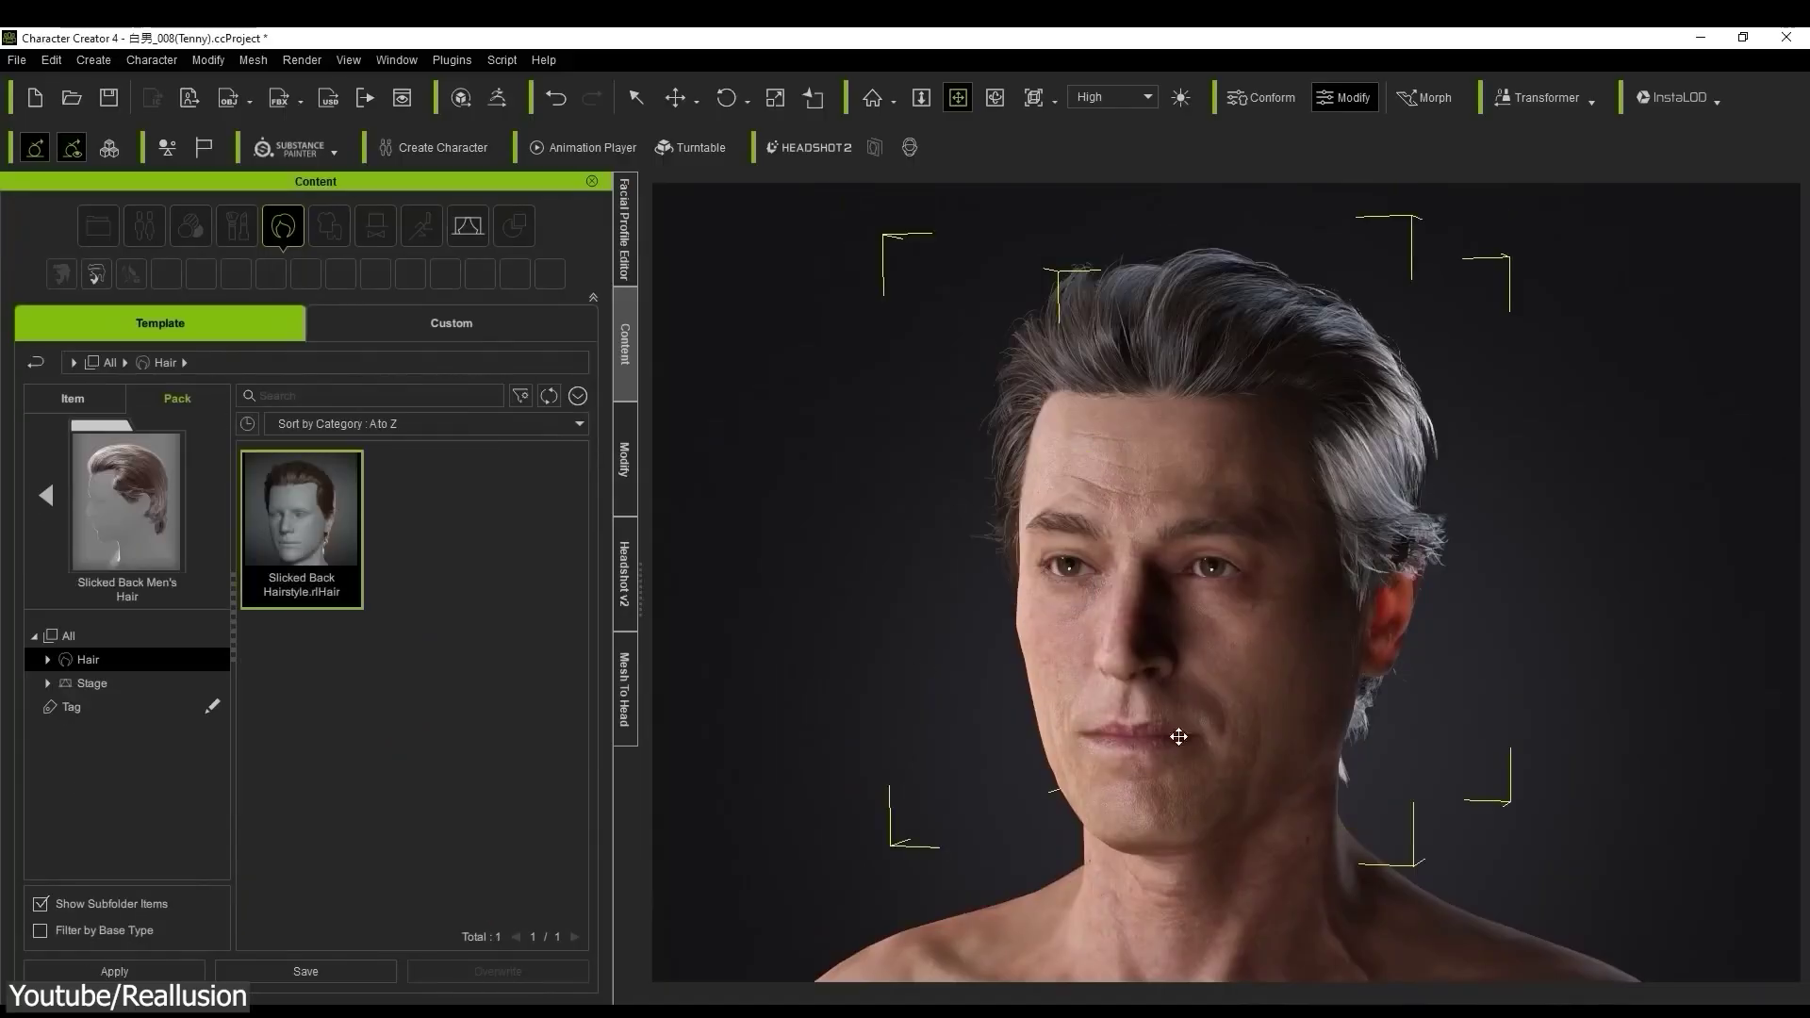
pyautogui.moveTo(1179, 726); pyautogui.dragTo(1225, 641, button='right')
pyautogui.click(91, 683)
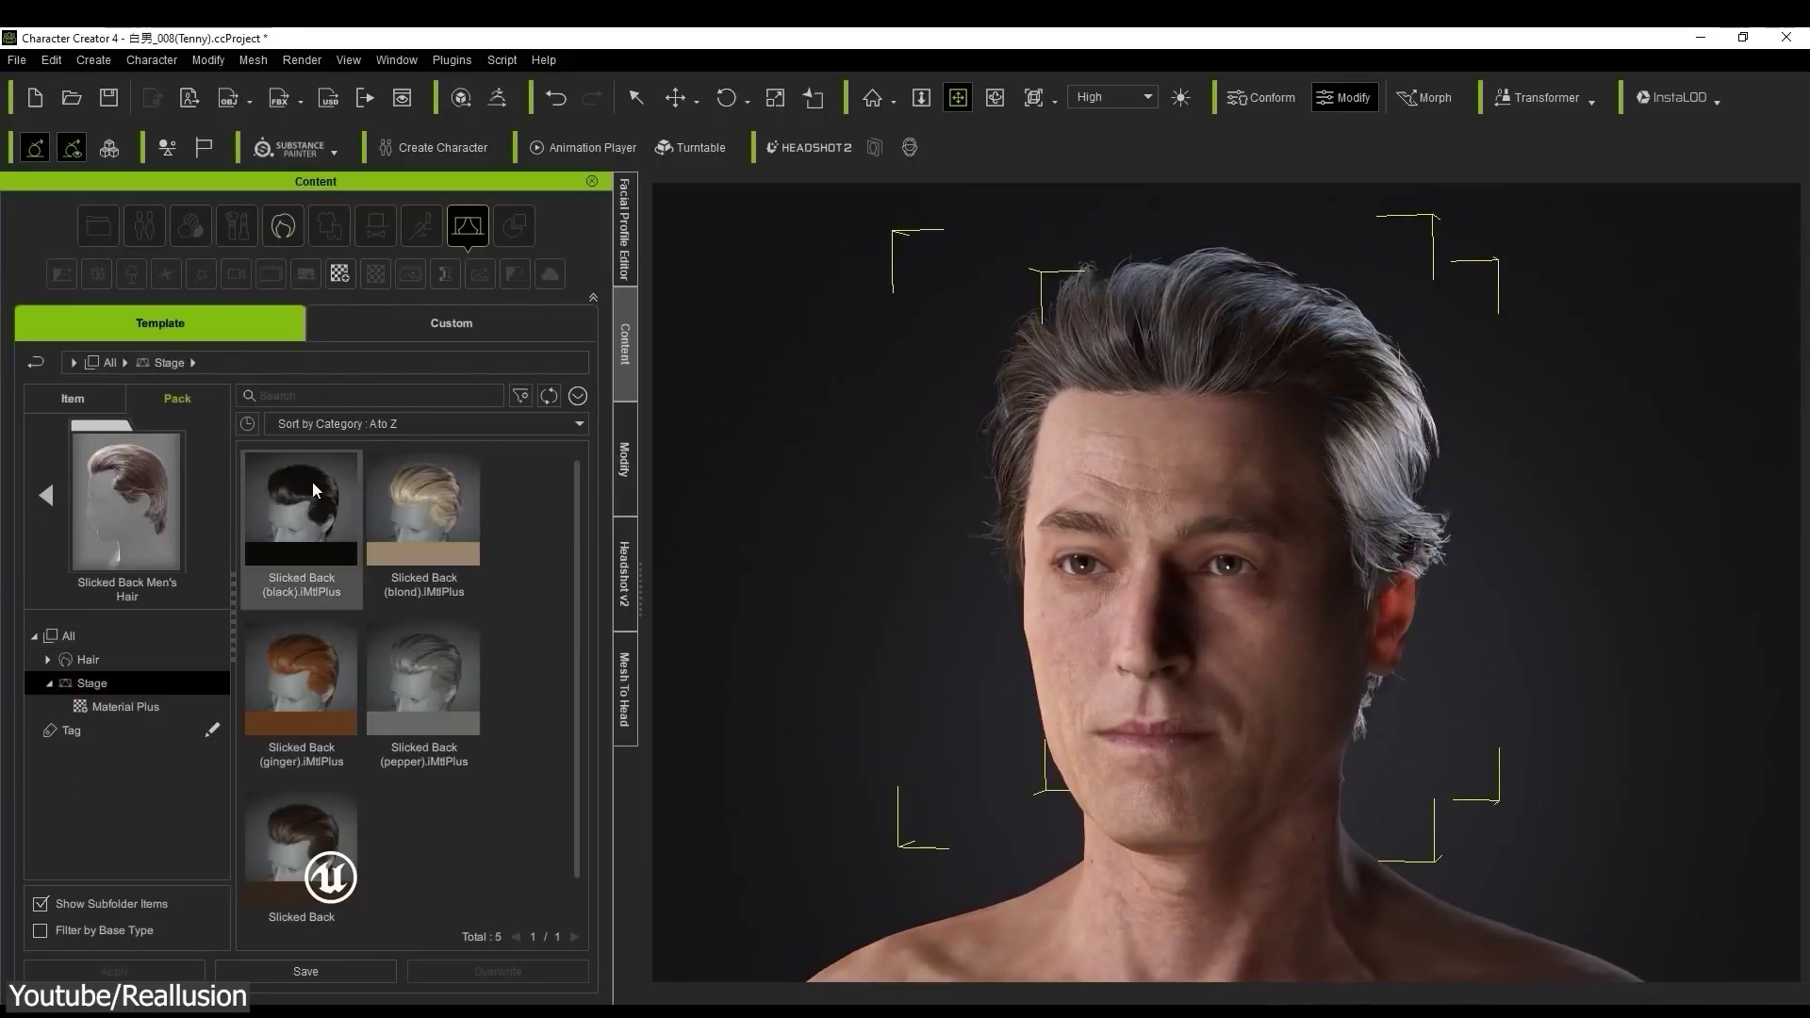
pyautogui.moveTo(1259, 352); pyautogui.dragTo(1261, 356)
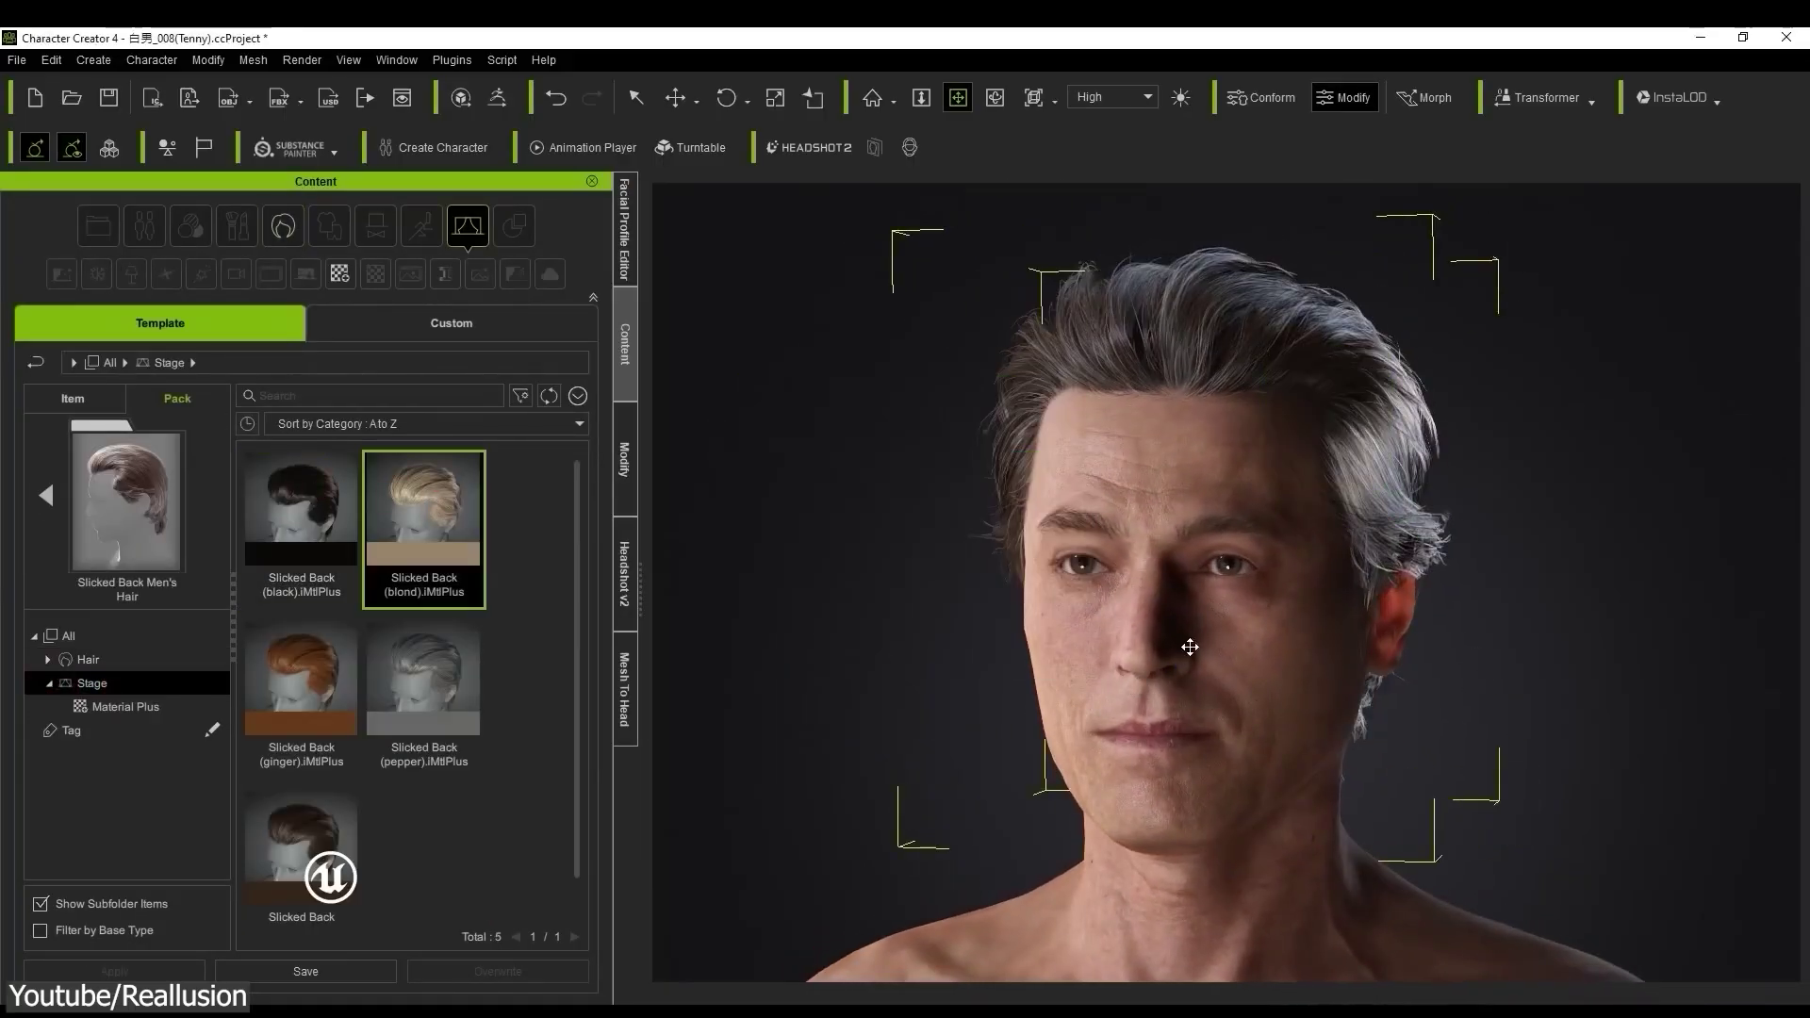
pyautogui.moveTo(1184, 647); pyautogui.dragTo(1621, 680, button='right')
# Step: Adjust the hair's Shader Parameters sliders, then put Layered sweater_A1 on the character
pyautogui.click(613, 462)
pyautogui.scroll(-5, 377, 594)
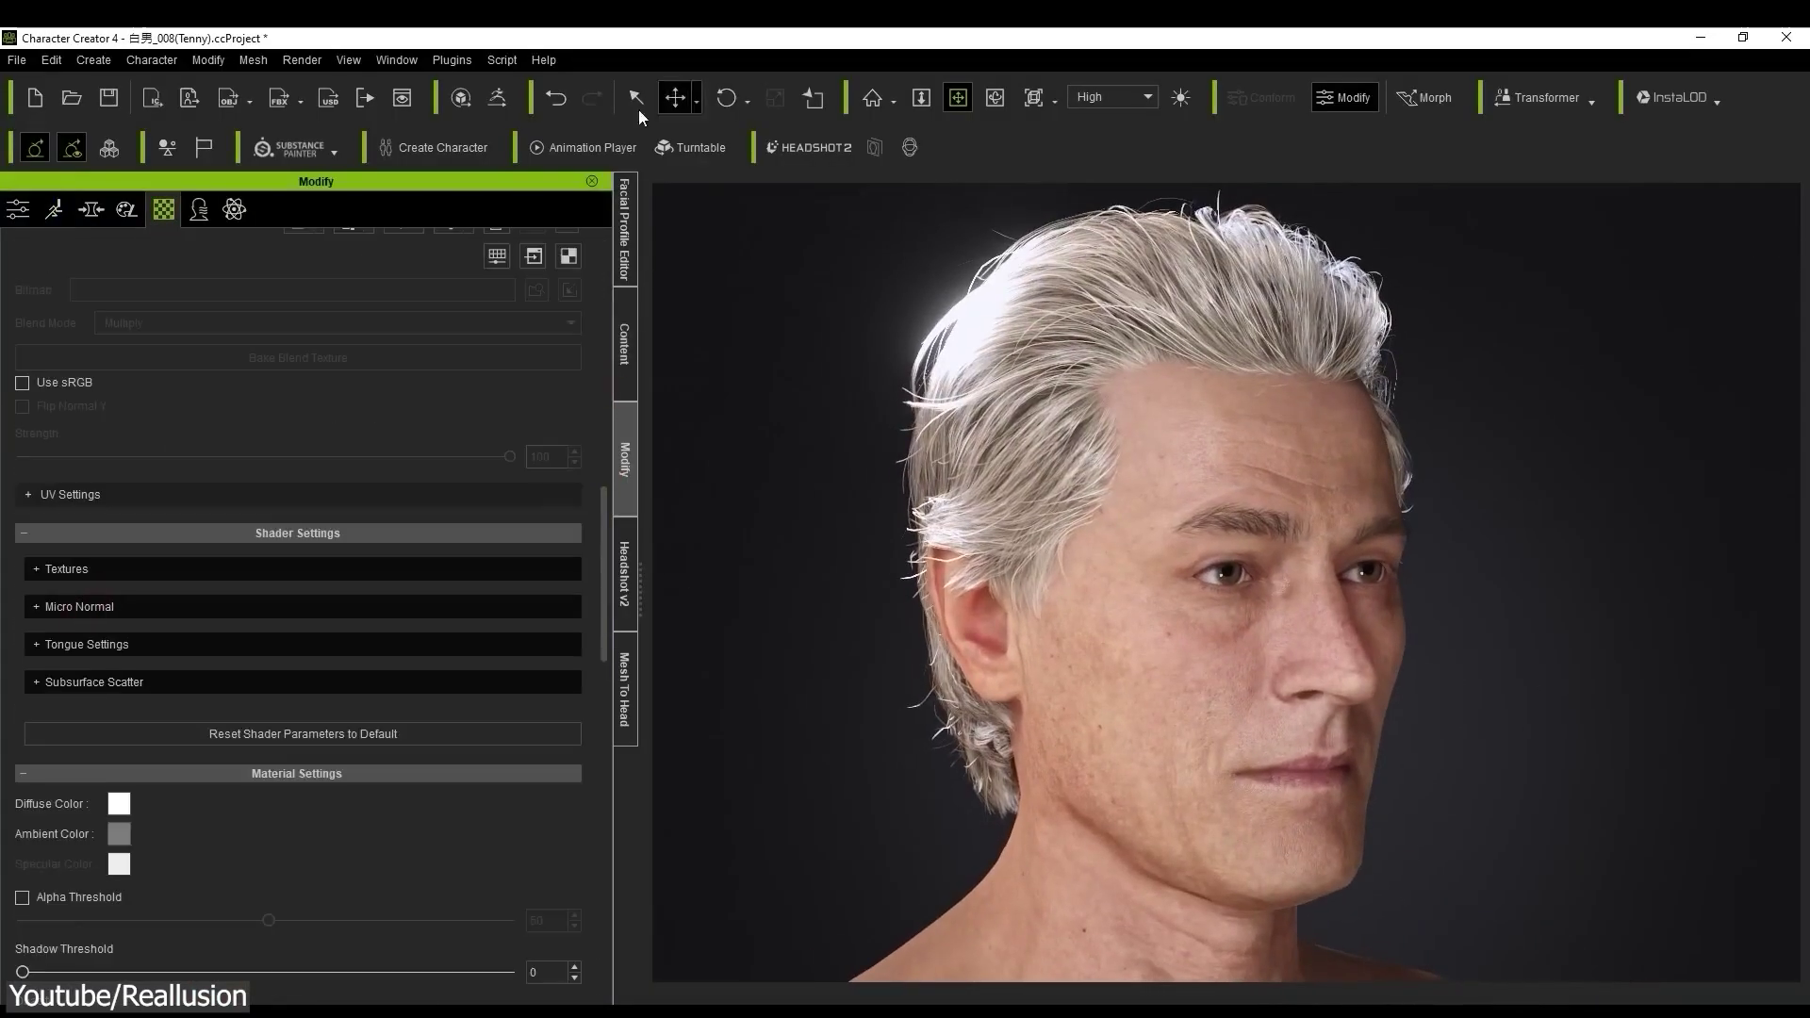
pyautogui.click(120, 490)
pyautogui.scroll(-2, 247, 794)
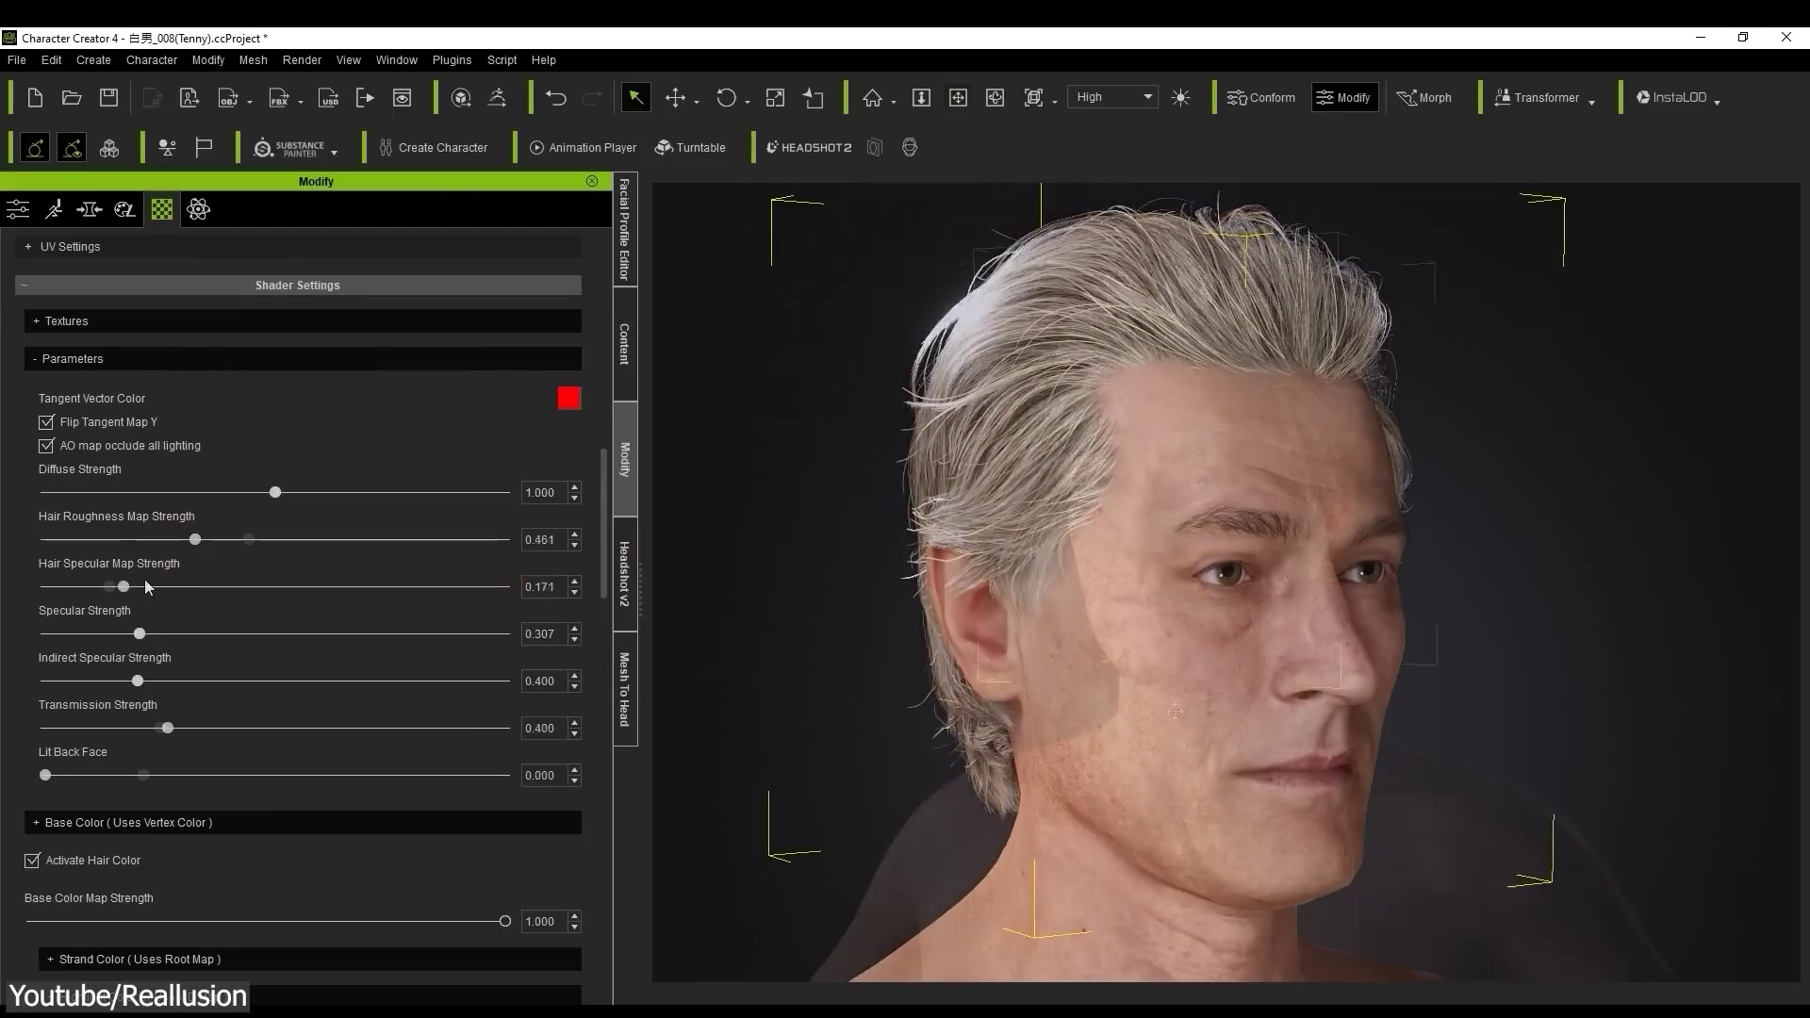
pyautogui.scroll(-5, 1249, 756)
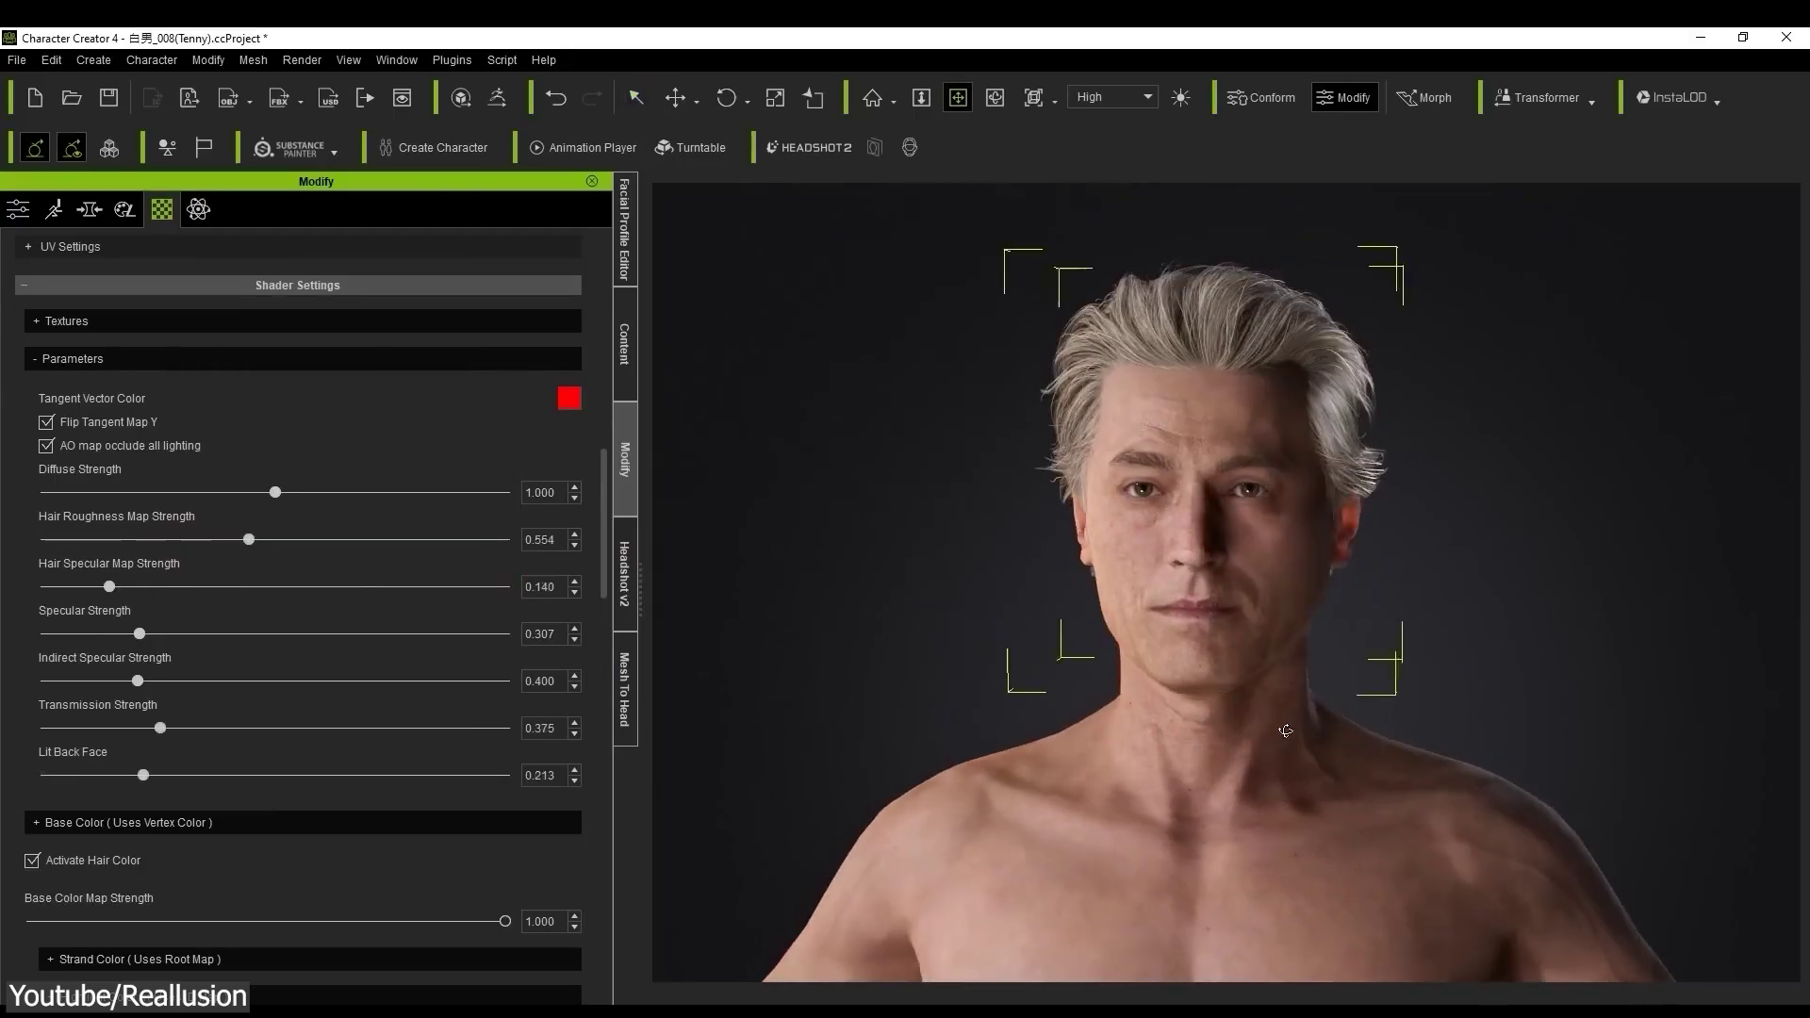
pyautogui.scroll(5, 1249, 757)
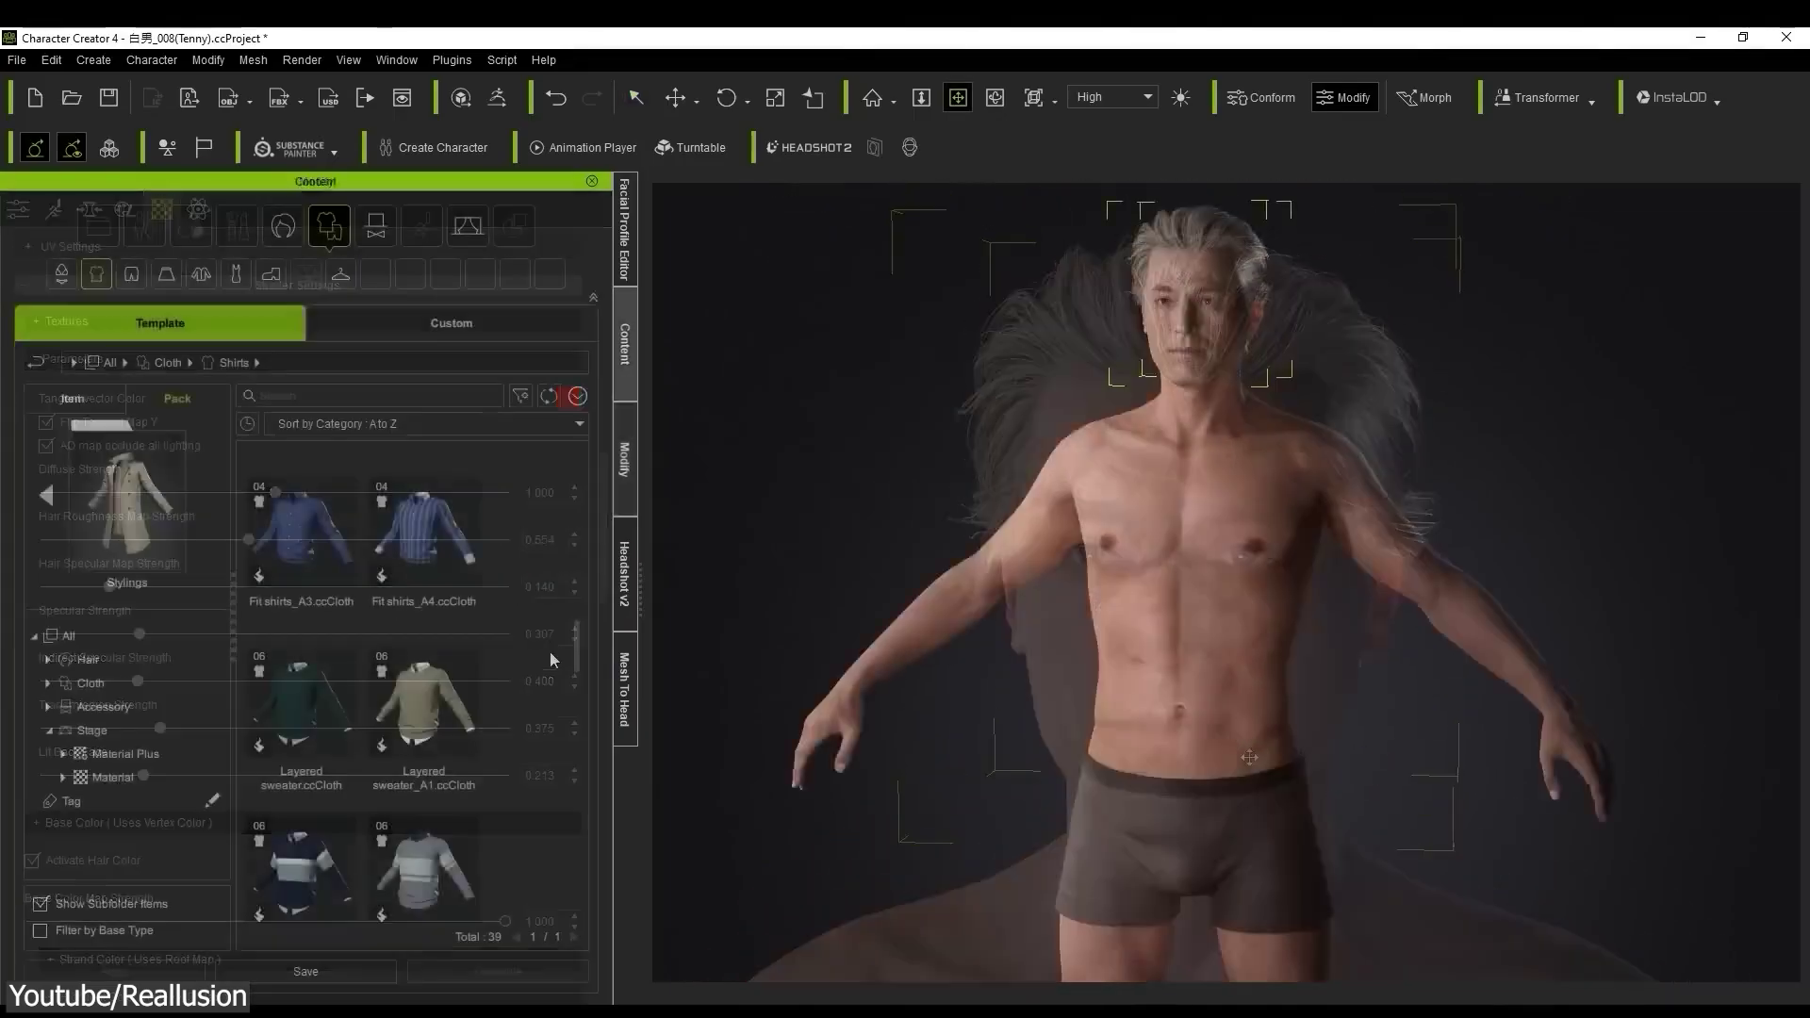
pyautogui.scroll(-1, 580, 664)
pyautogui.doubleClick(424, 613)
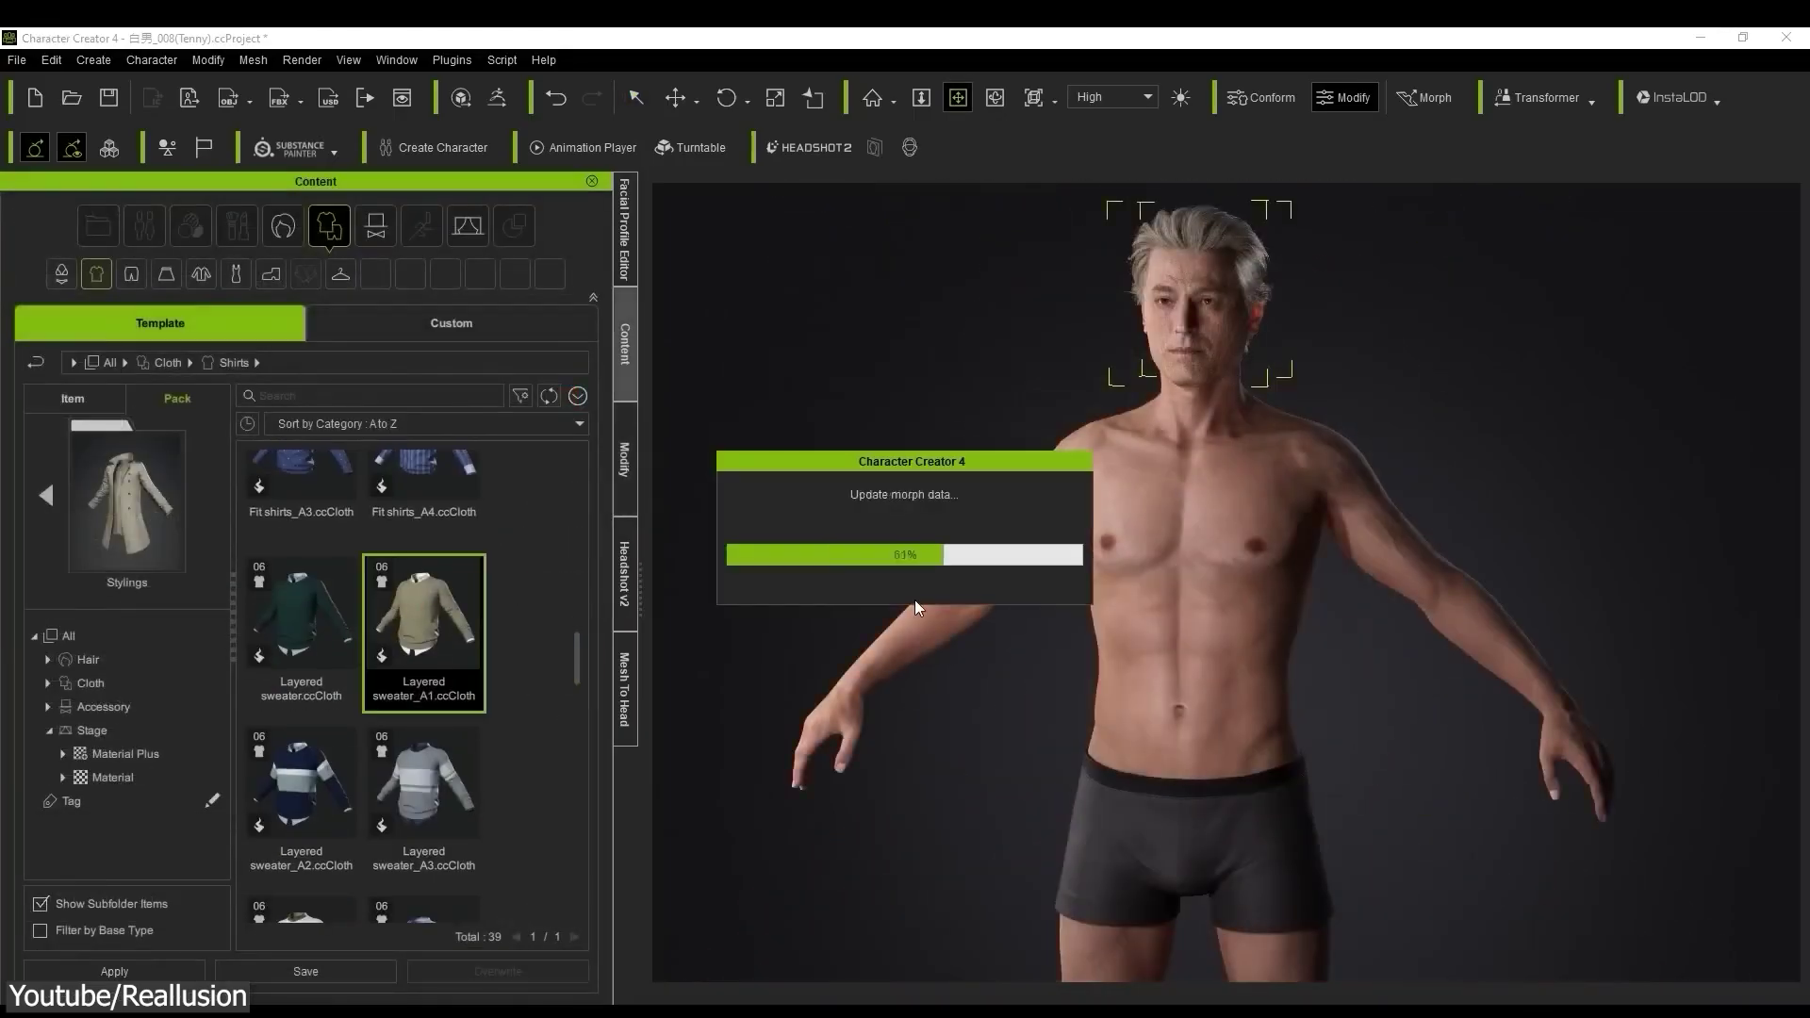